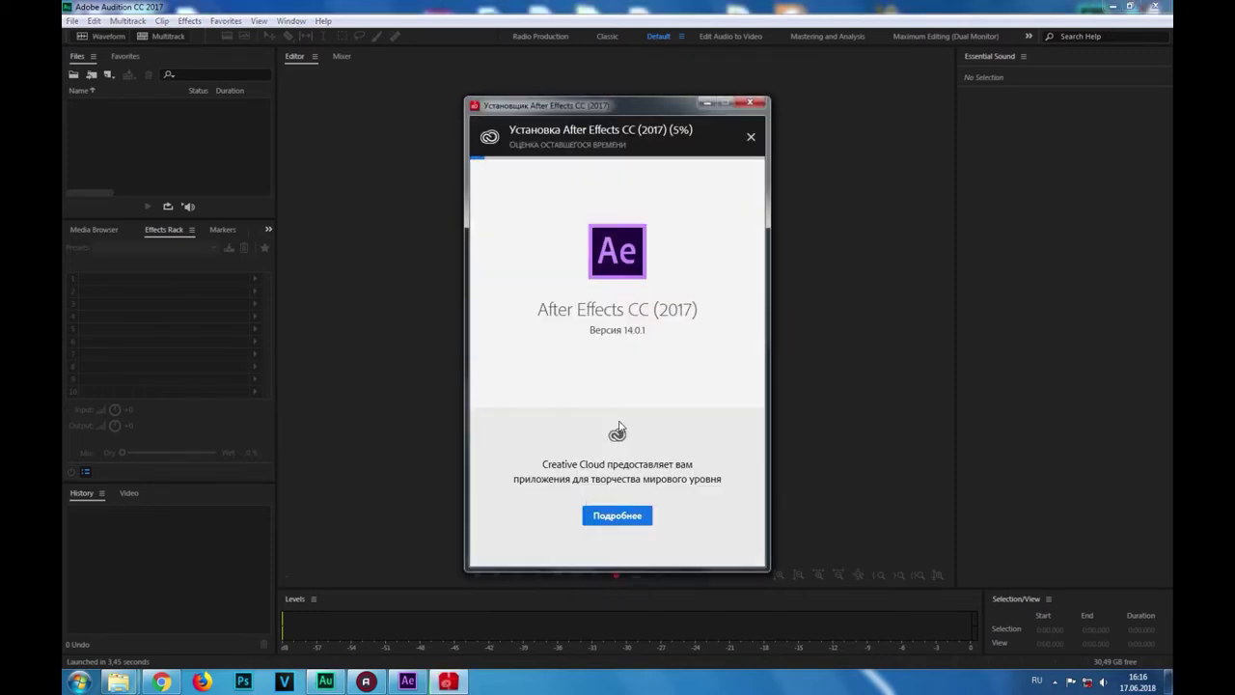
- Create a new audio file with a 192000 Hz sample rate, the mono channel option and 32 (float) bit depth
left_click(707, 102)
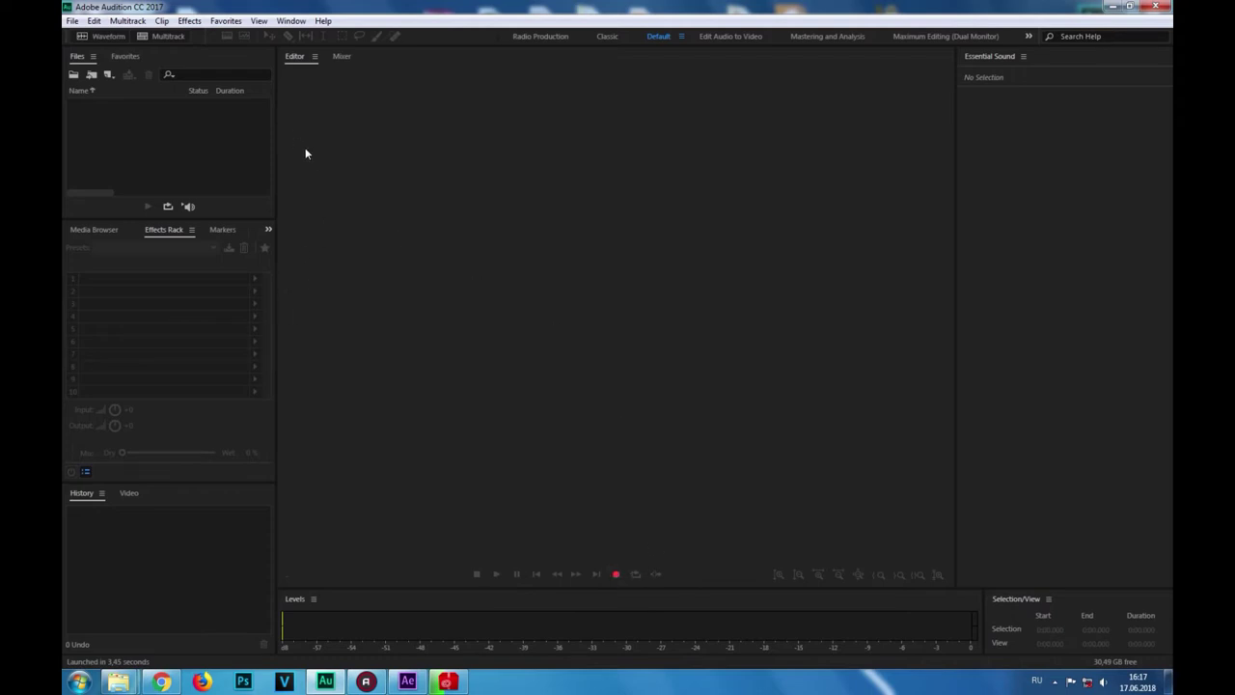
left_click(73, 20)
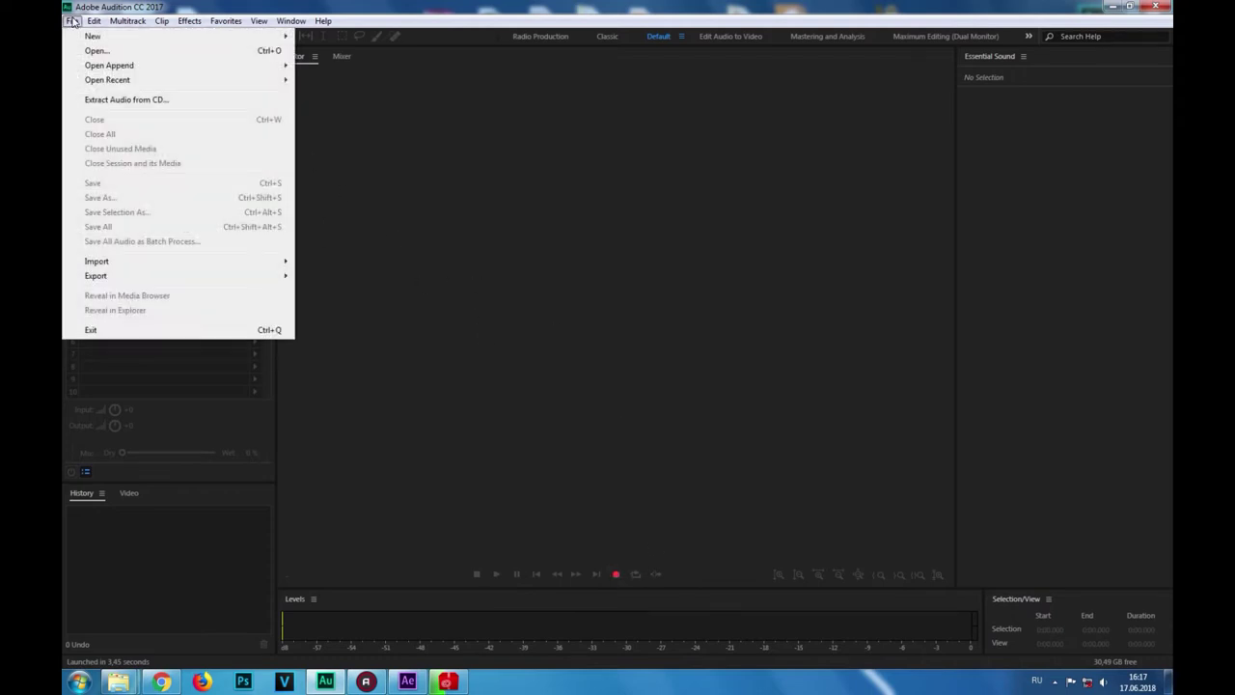
mouse_move(132, 39)
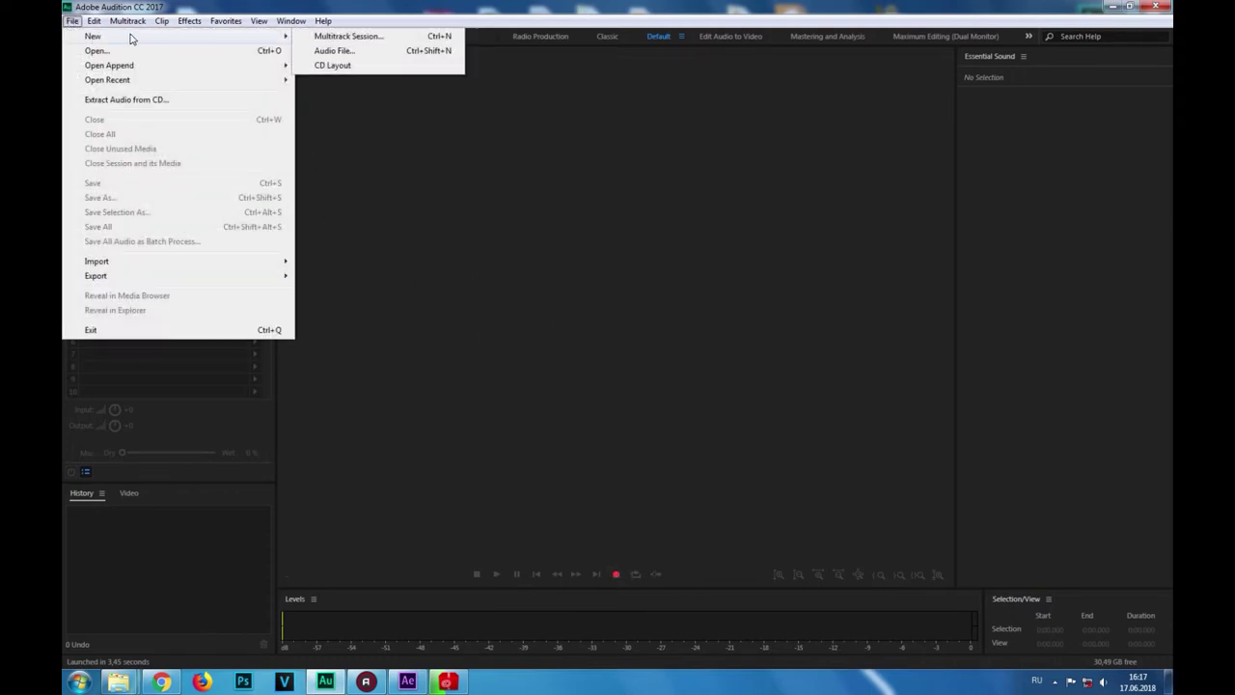
left_click(383, 51)
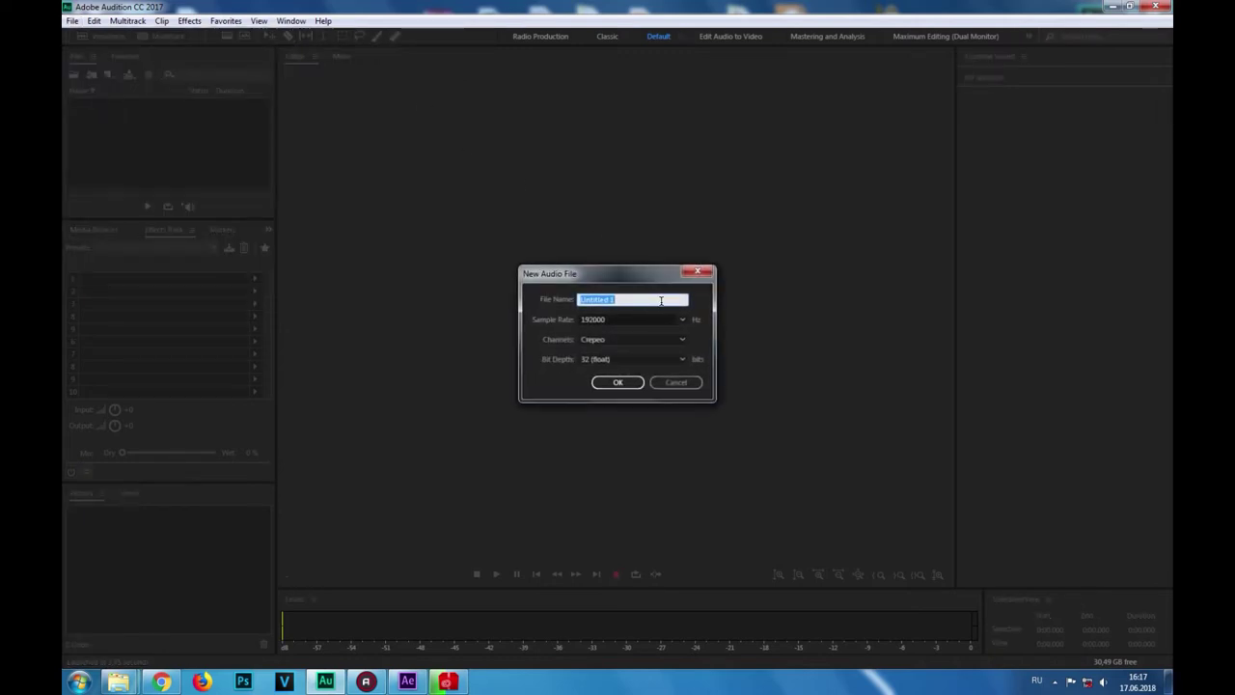
left_click(683, 320)
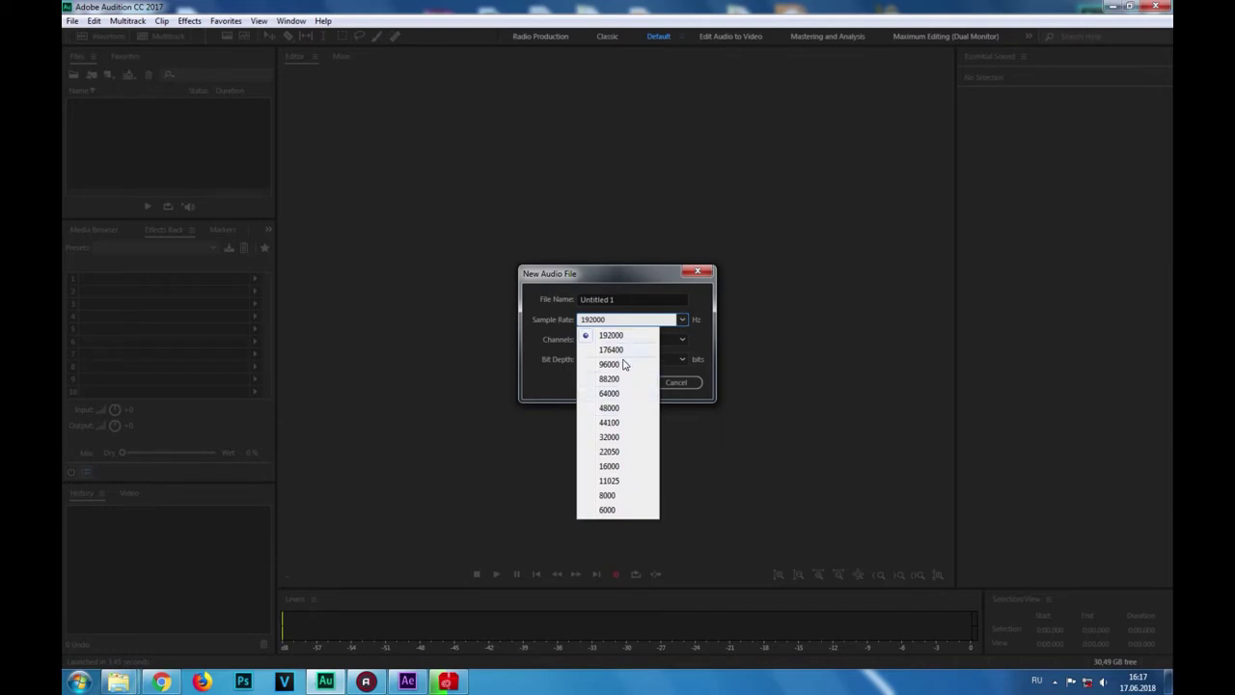
left_click(550, 335)
left_click(634, 360)
left_click(627, 340)
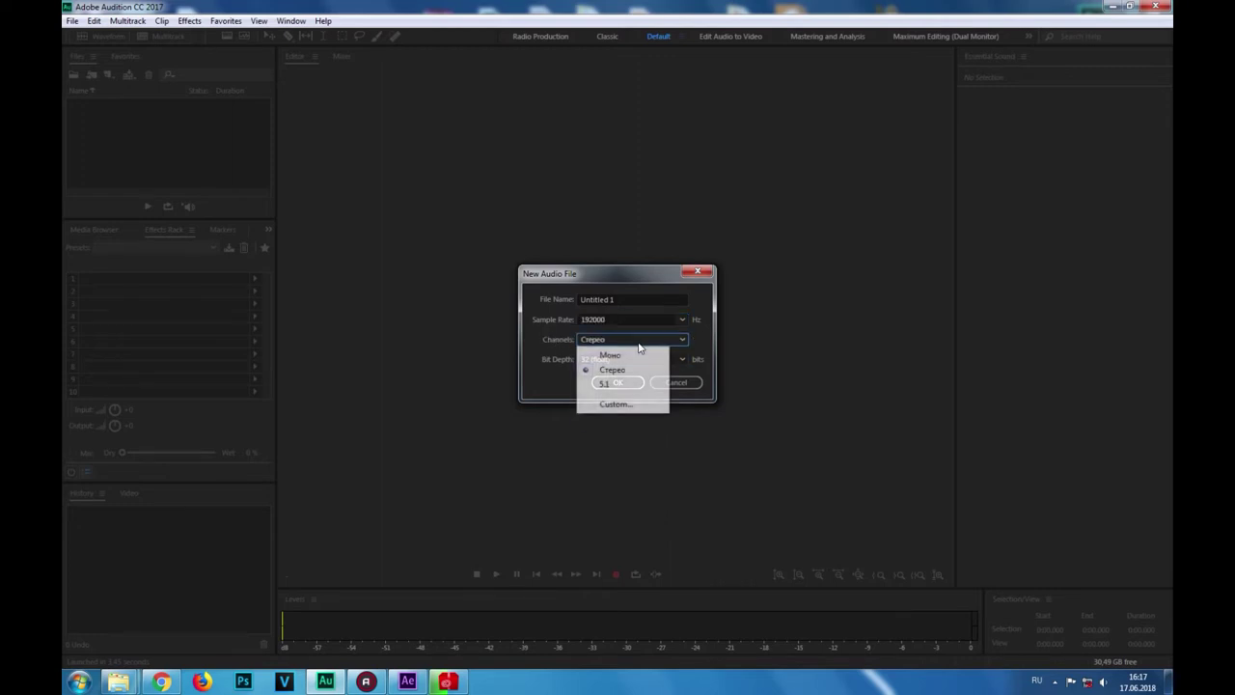
left_click(628, 356)
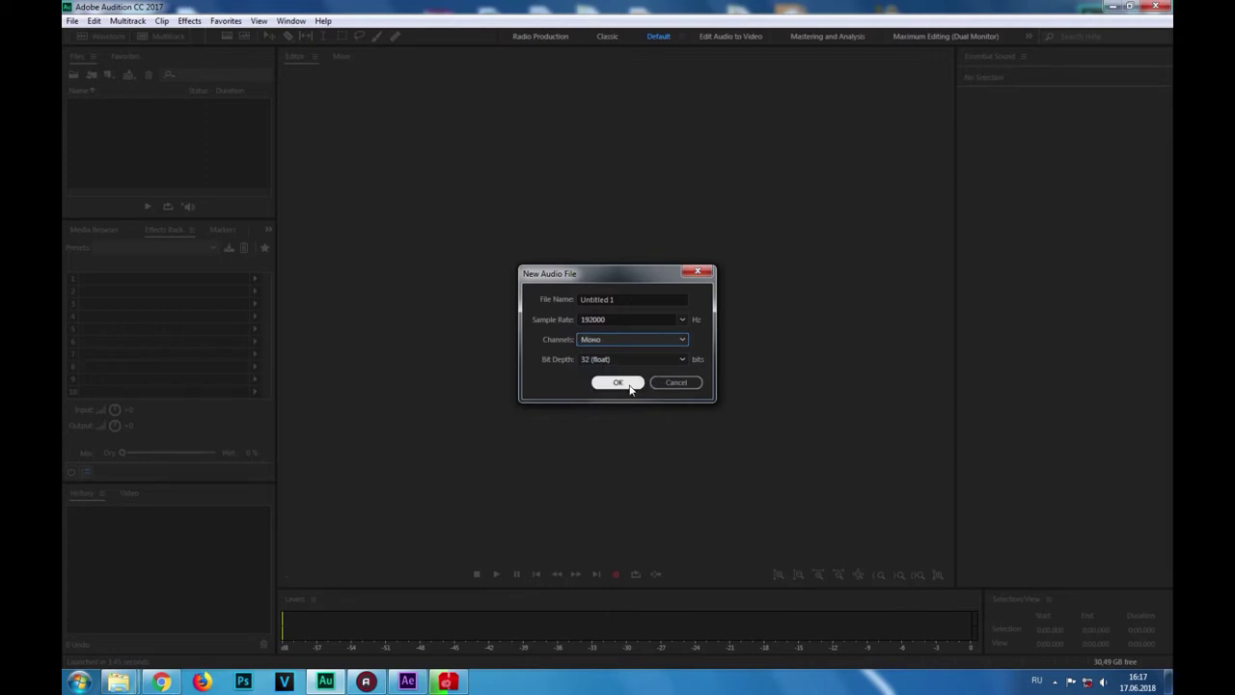
left_click(629, 385)
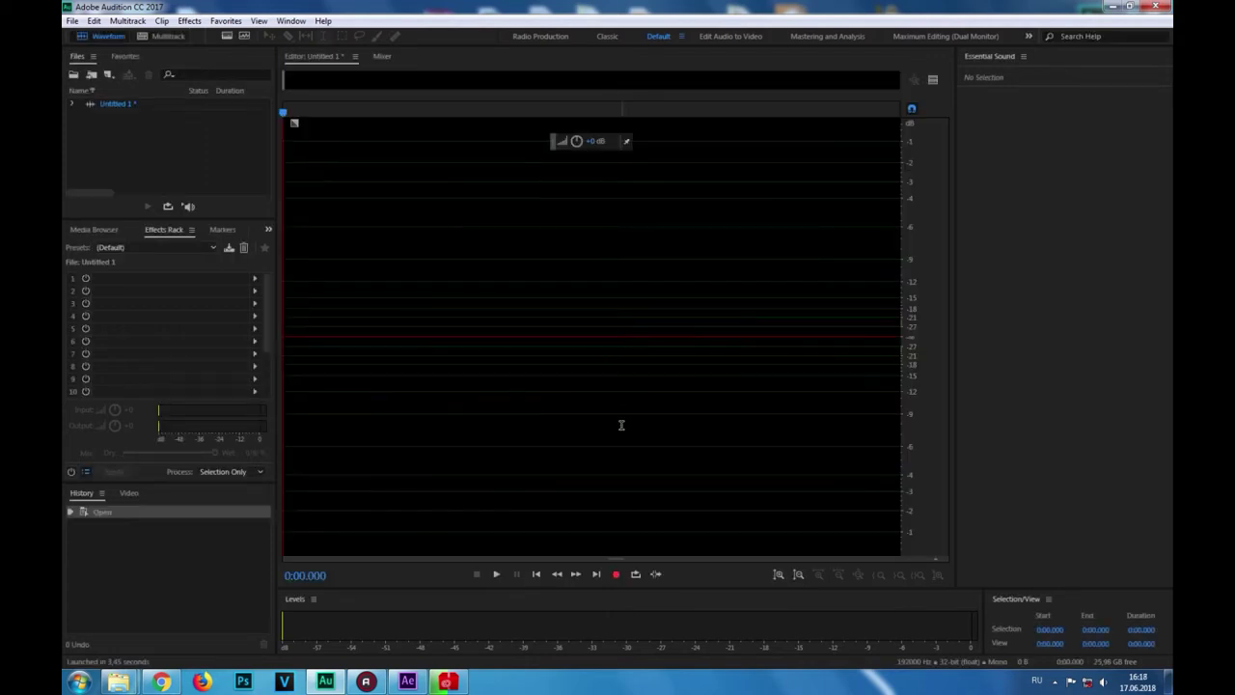
- Record a short test take of about 8 seconds and undo the recording
left_click(618, 574)
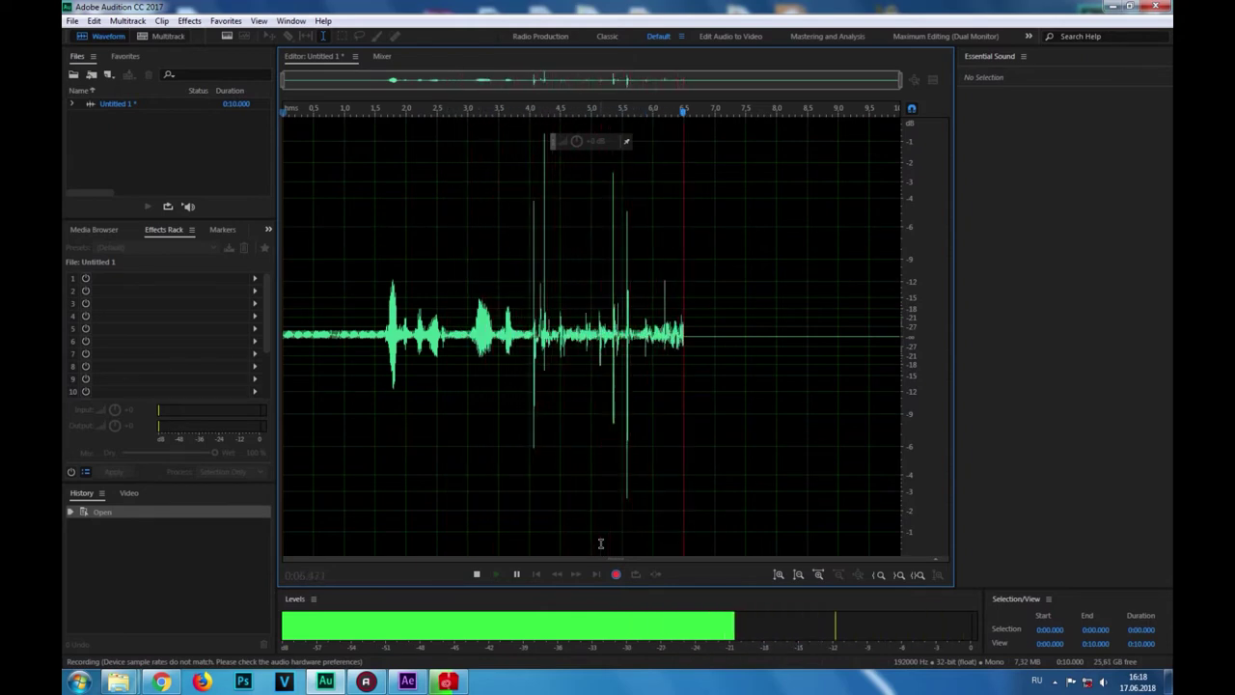
key("space")
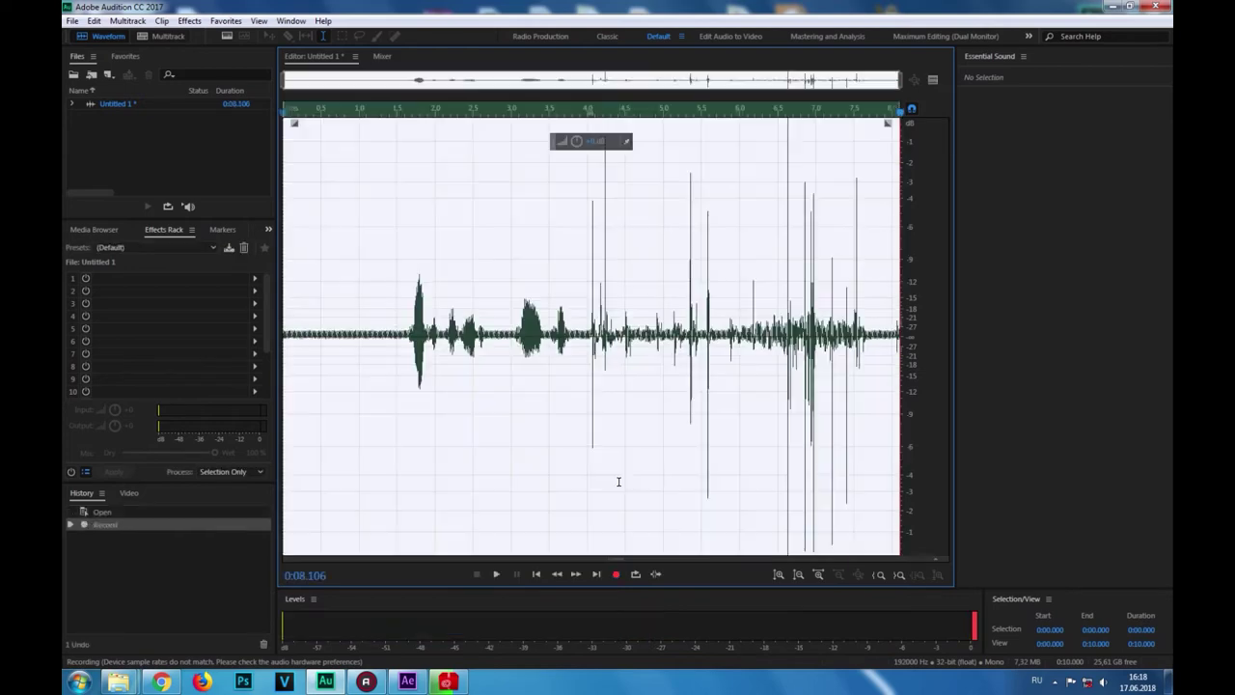
key("ctrl+z")
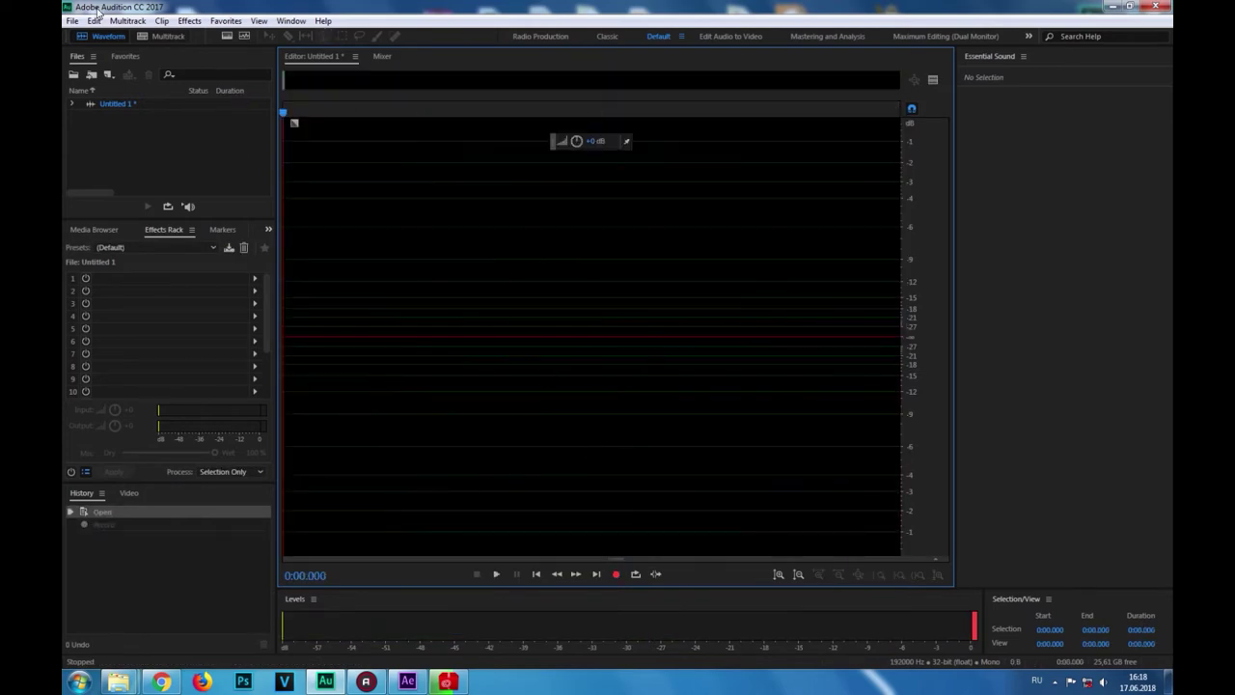
- In the audio hardware preferences, set the default input to Микрофон (Samson C01U Pro Mic) and accept the device change
left_click(71, 21)
left_click(72, 21)
left_click(94, 20)
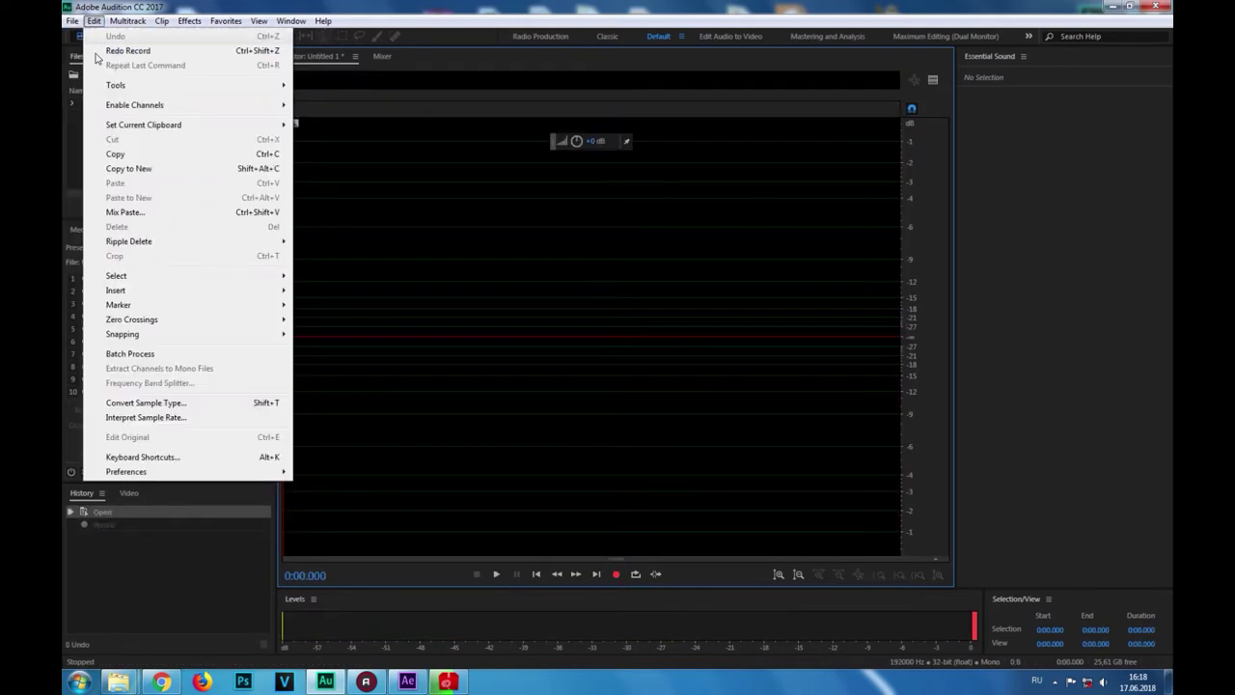
mouse_move(245, 474)
left_click(384, 299)
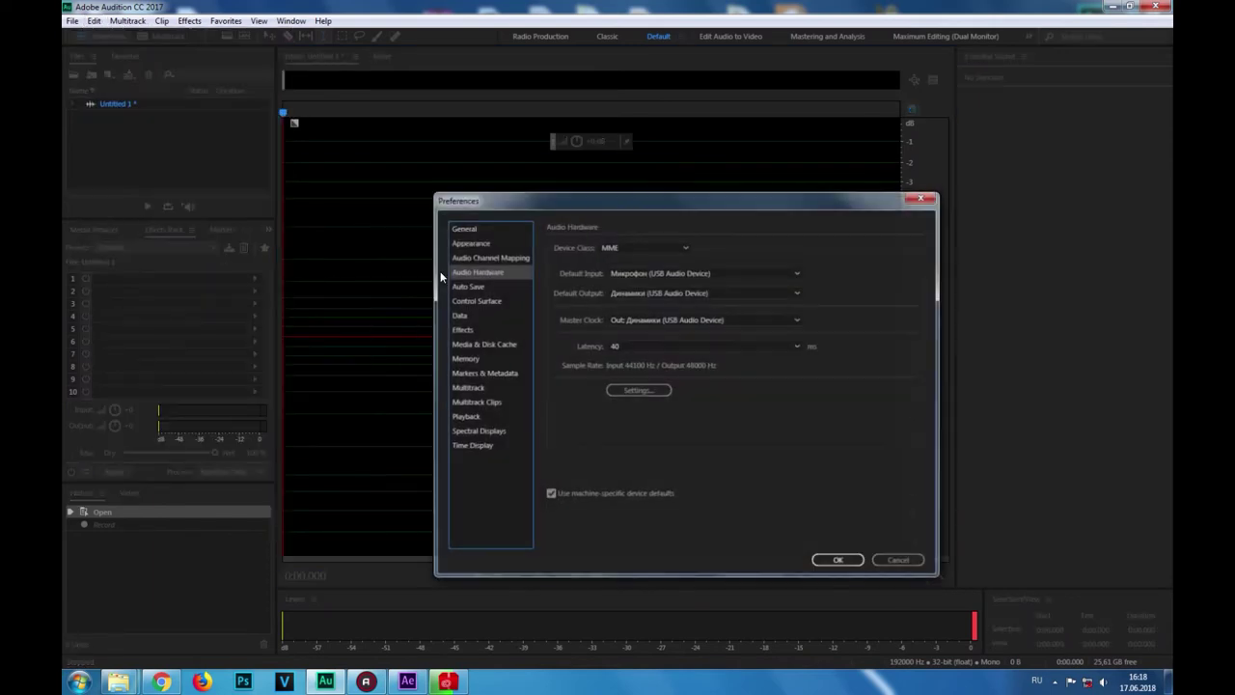
left_click(663, 274)
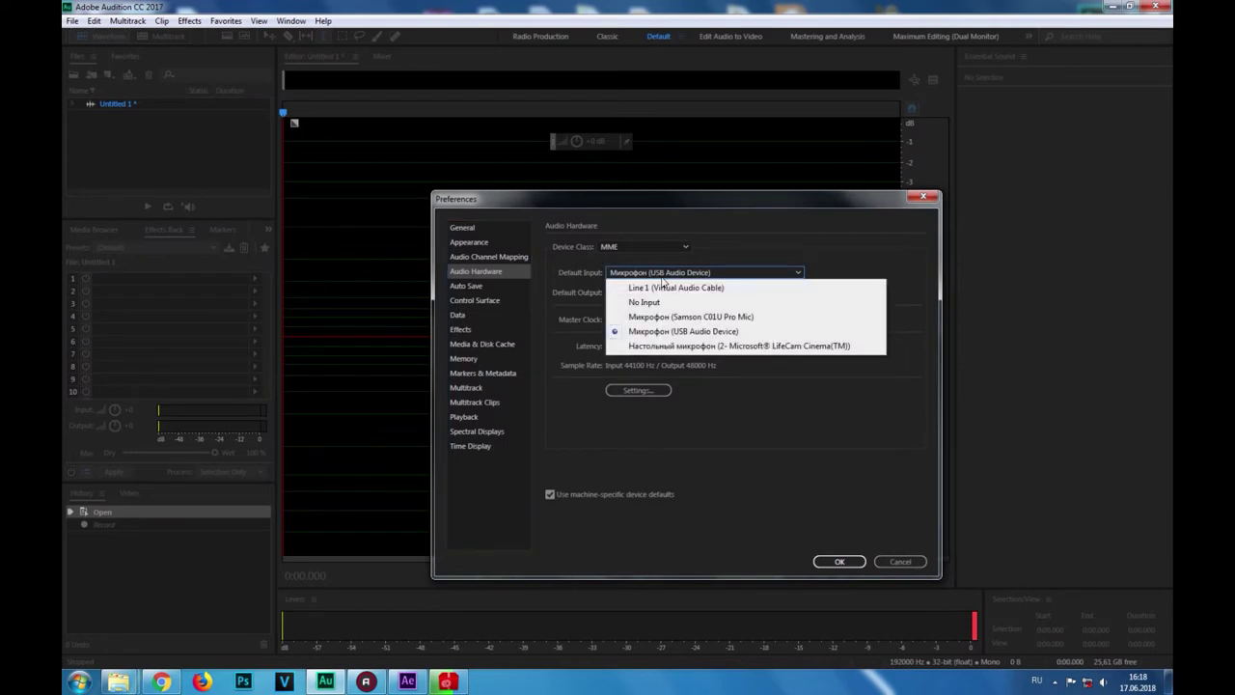
left_click(701, 319)
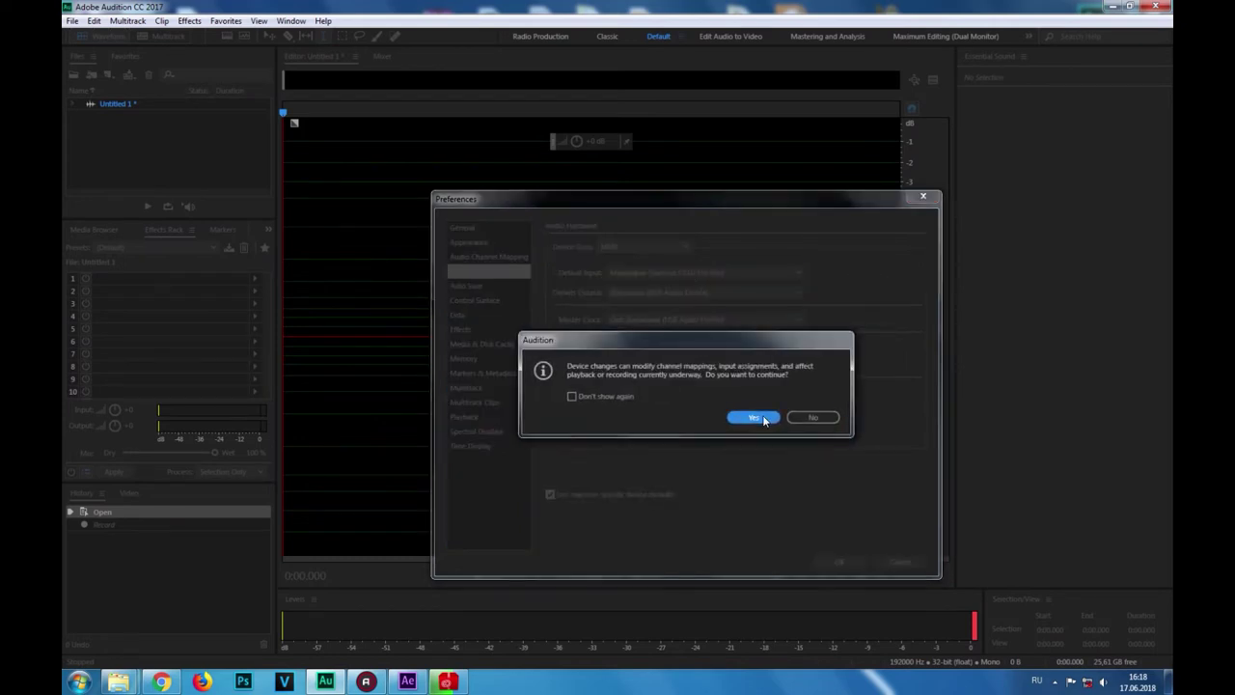
left_click(758, 415)
- Set the audio hardware latency to 30 ms and apply the preferences
left_click(707, 344)
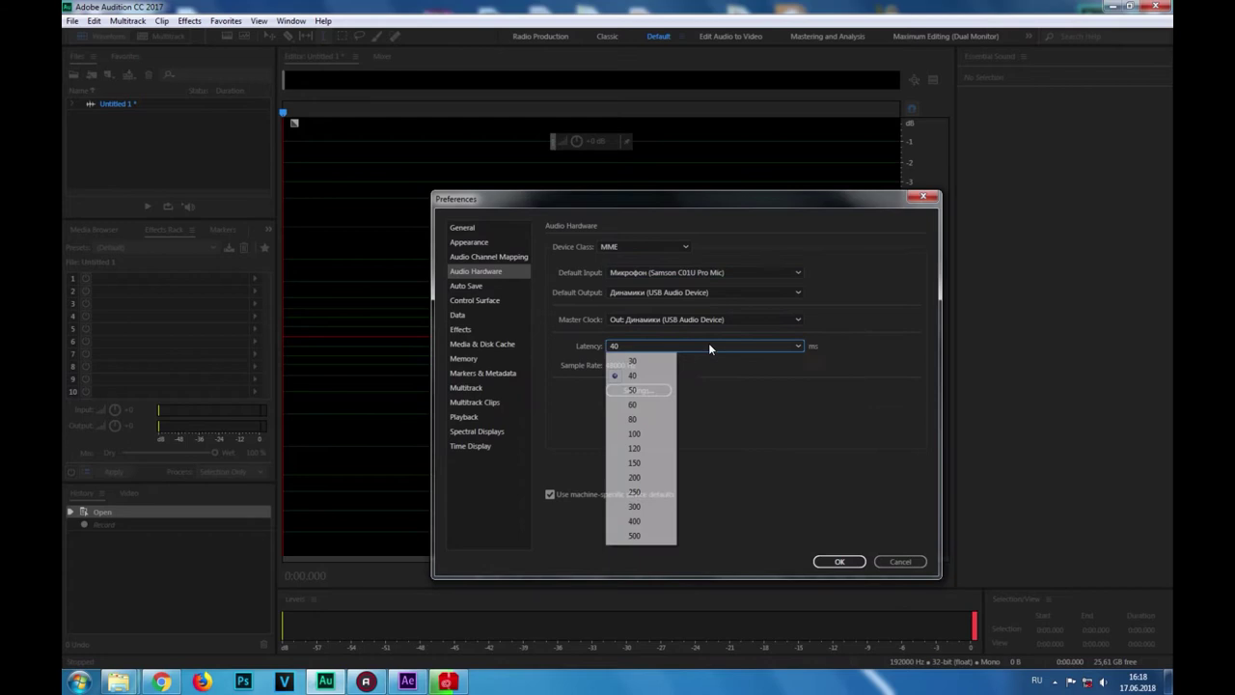
left_click(660, 367)
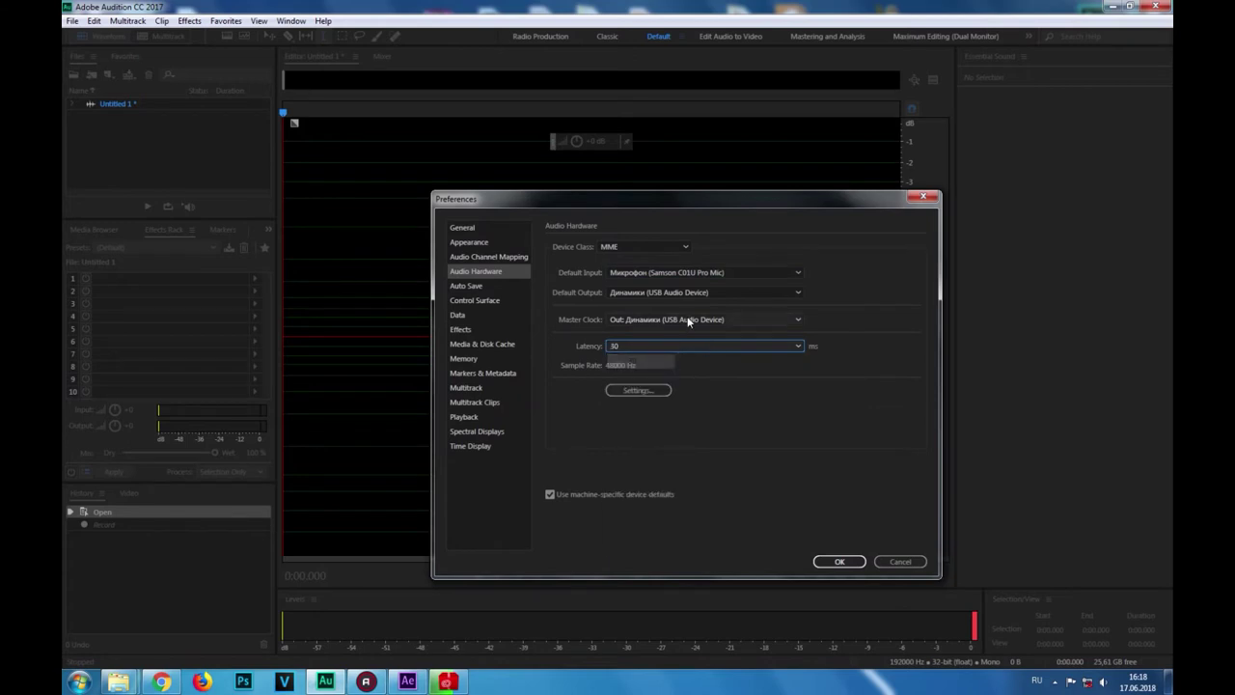
left_click(837, 560)
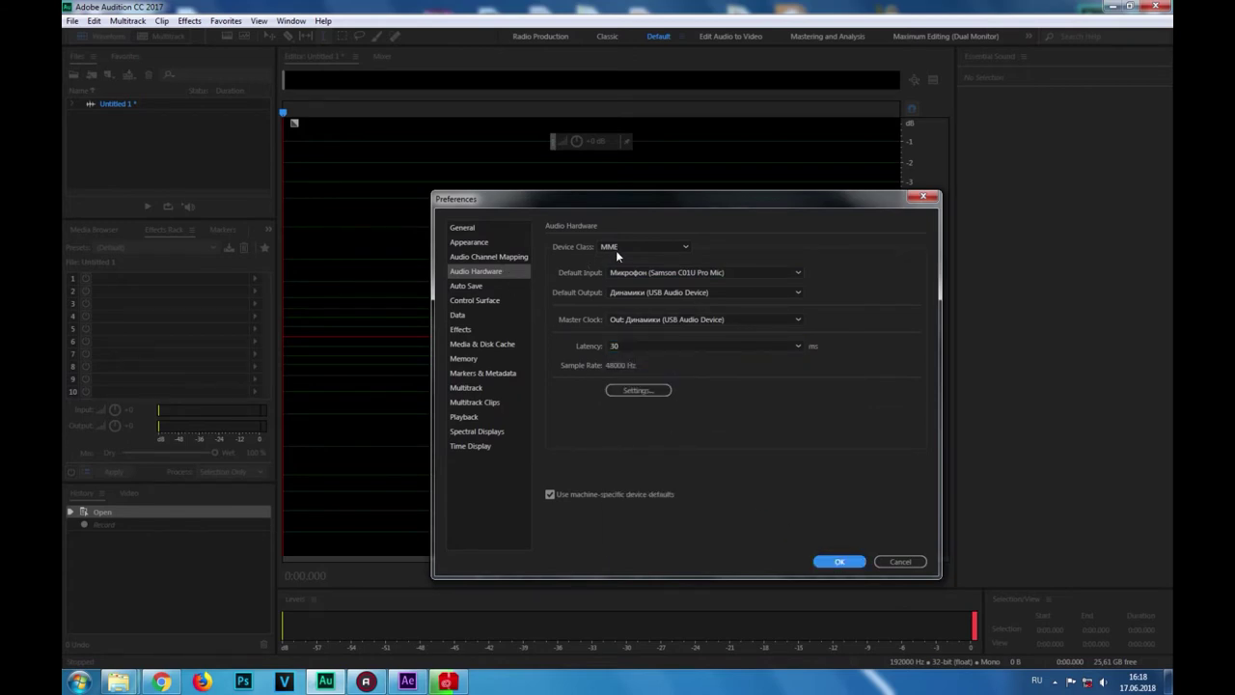
left_click(706, 273)
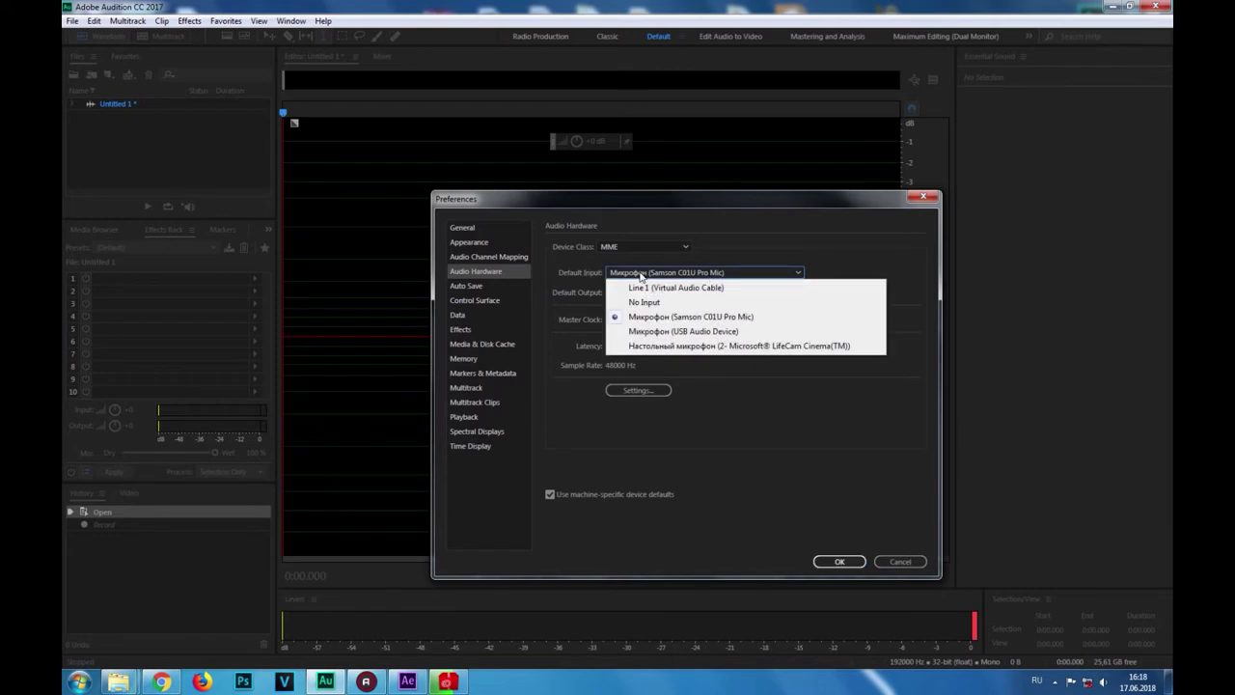
left_click(849, 562)
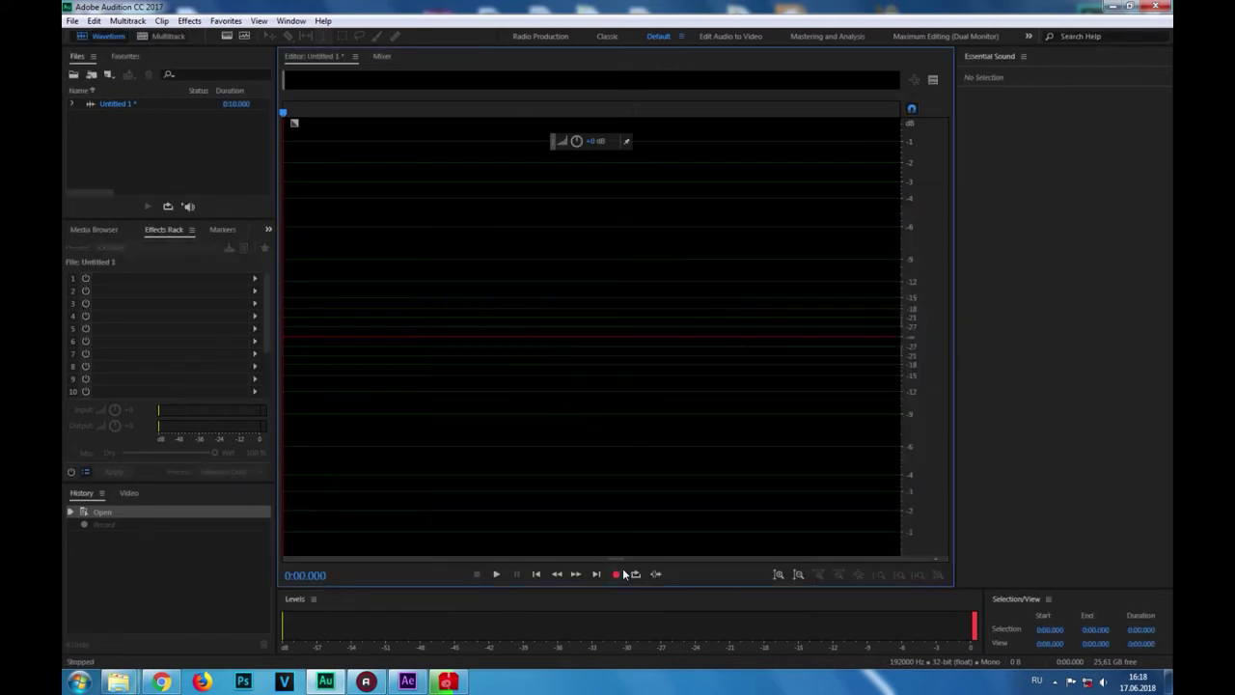
- Record a voice take of about 13 seconds into the empty file and clear the selection
left_click(617, 574)
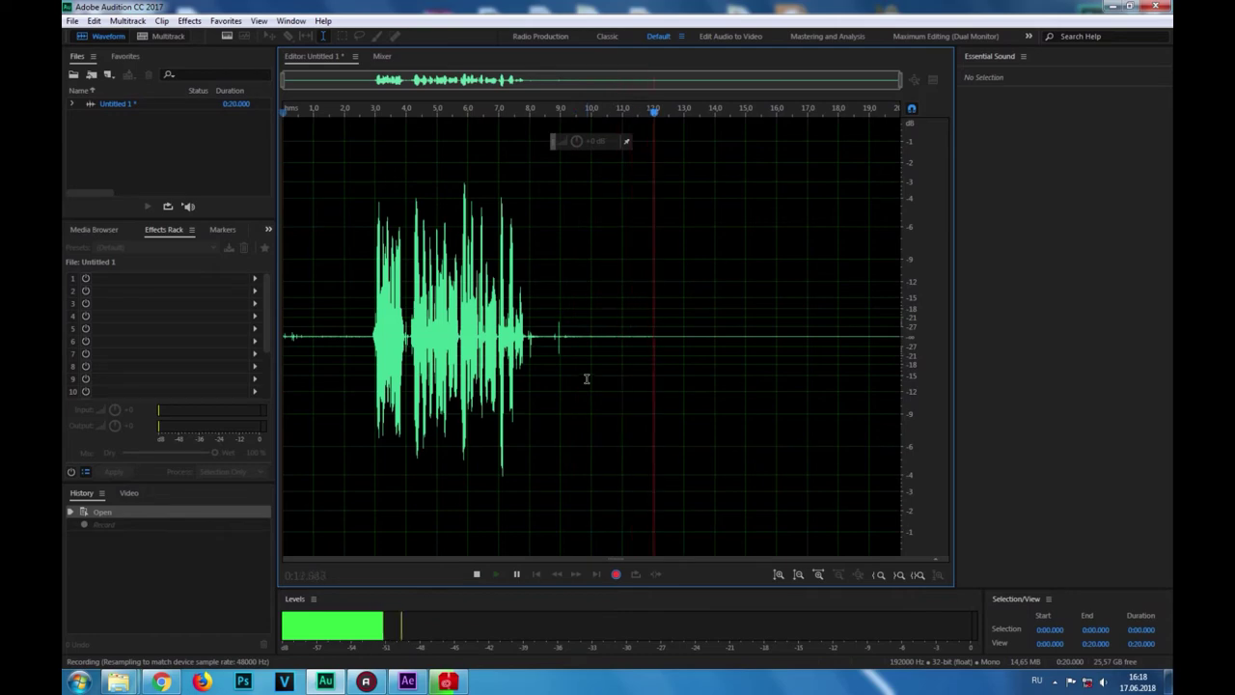
key("space")
left_click(709, 325)
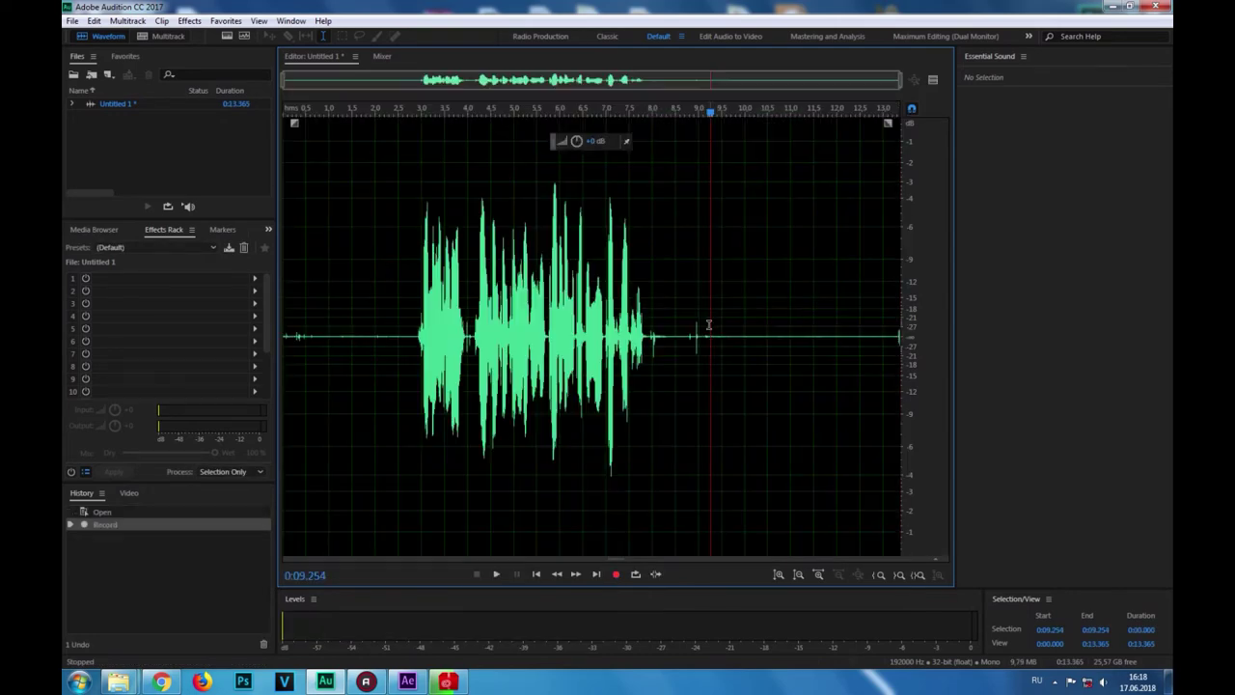
- Delete the click noise between about 8.6 and 9.2 s and the first 2.4 s or so of silence before the speech
left_click_drag(708, 326, 682, 328)
key("Delete")
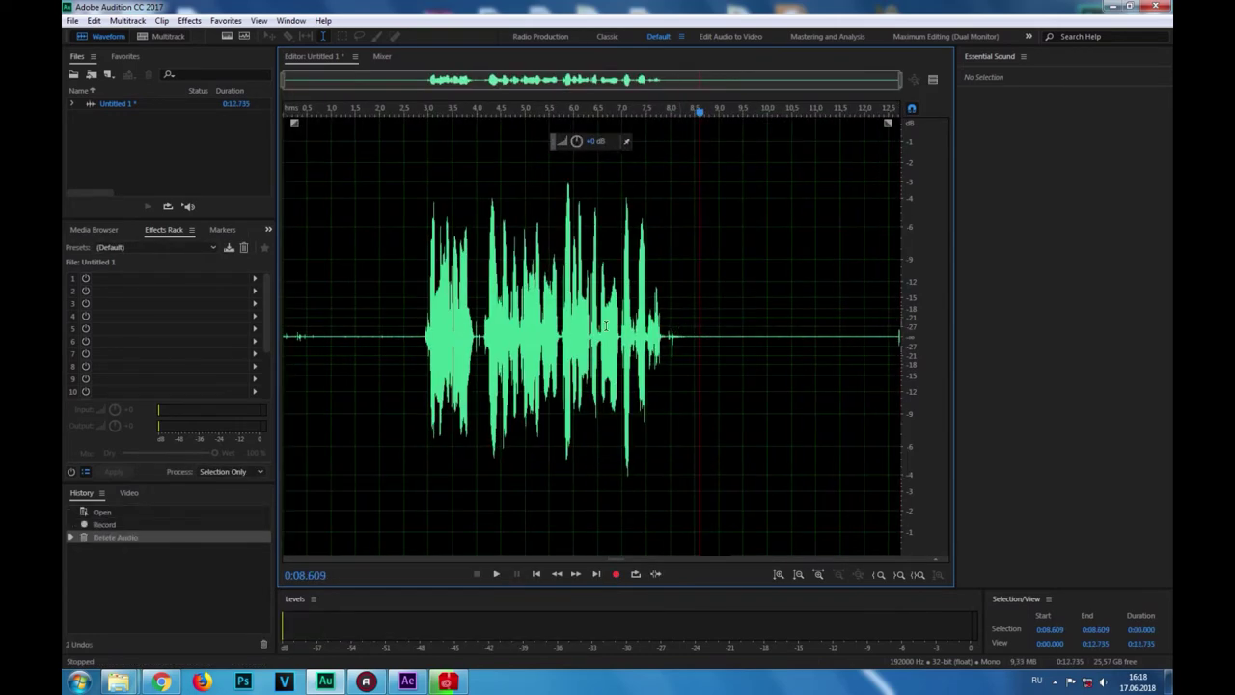
left_click_drag(398, 316, 239, 322)
key("Delete")
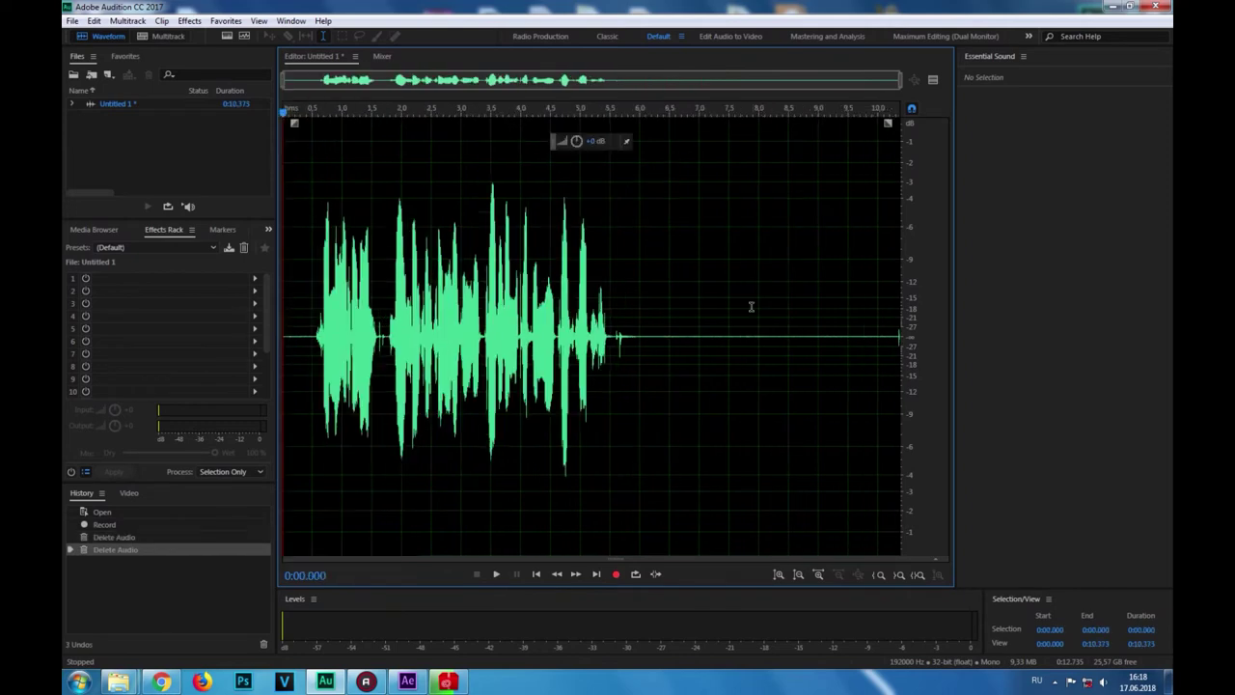
- Delete the short silent piece from 7.000 to 7.160 s and the end of the recording from 10.000 s onward
left_click_drag(699, 328, 710, 326)
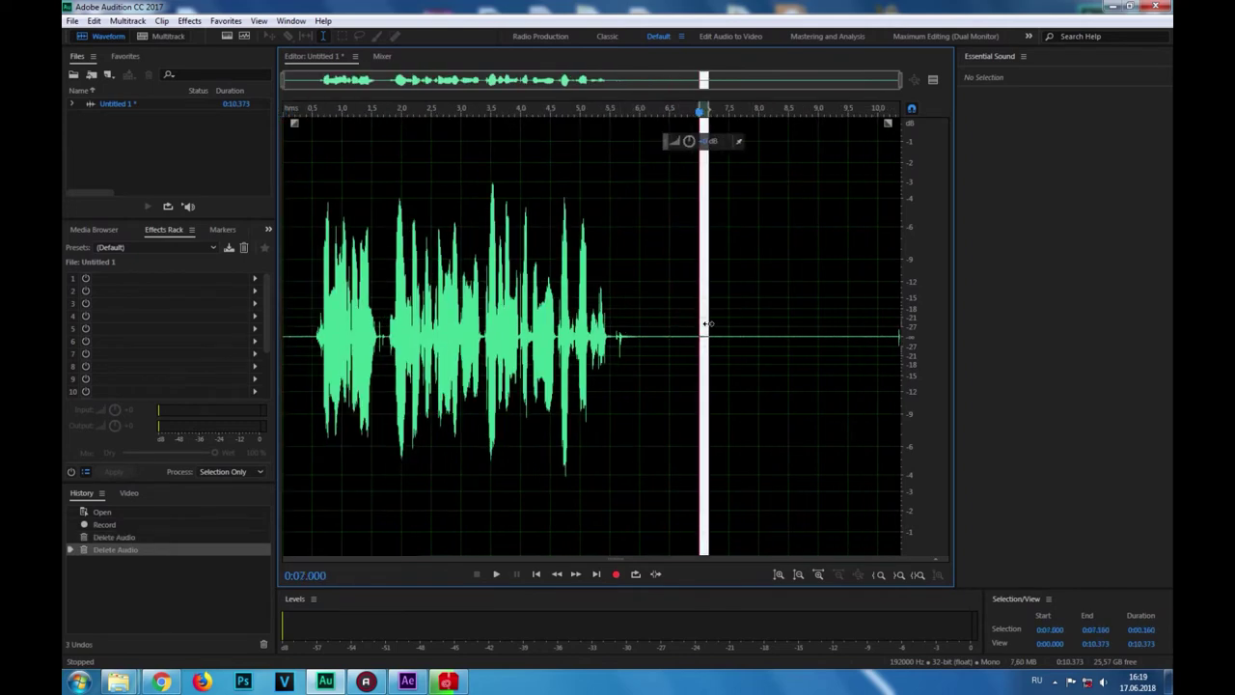
key("Delete")
left_click_drag(890, 320, 912, 324)
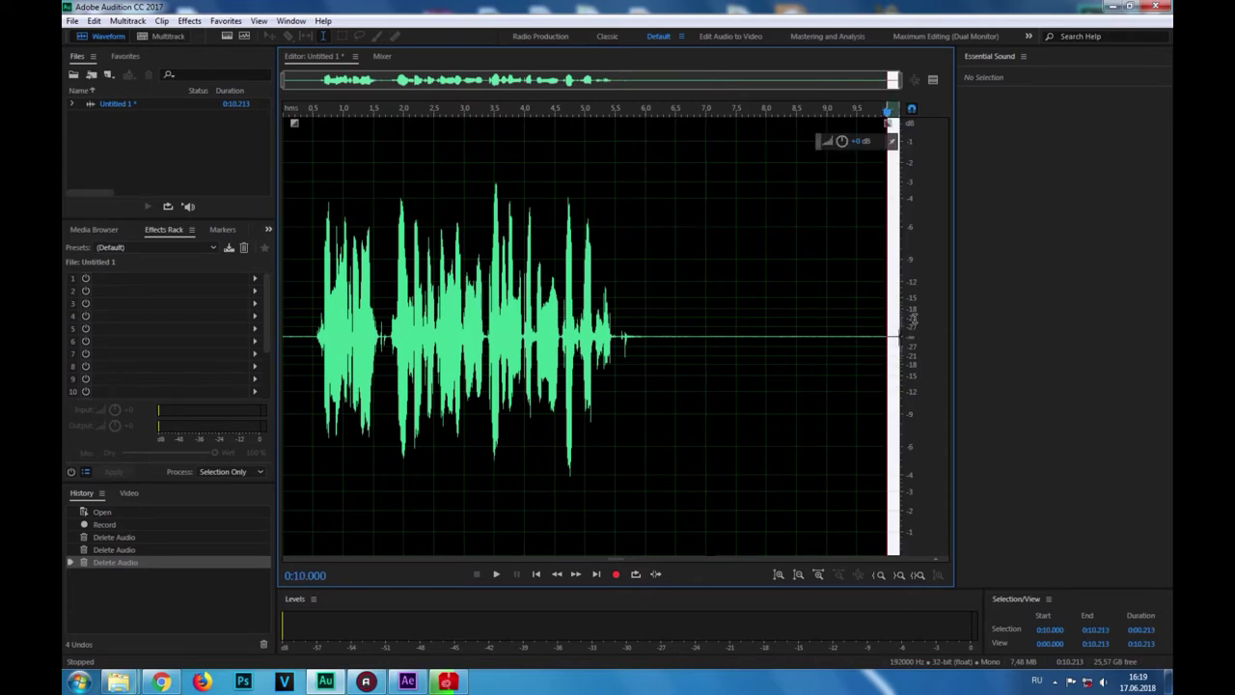
key("Delete")
- Delete the small noise right after the last spoken word, from about 5.478 to 5.847 s
left_click_drag(683, 311, 863, 327)
left_click(734, 317)
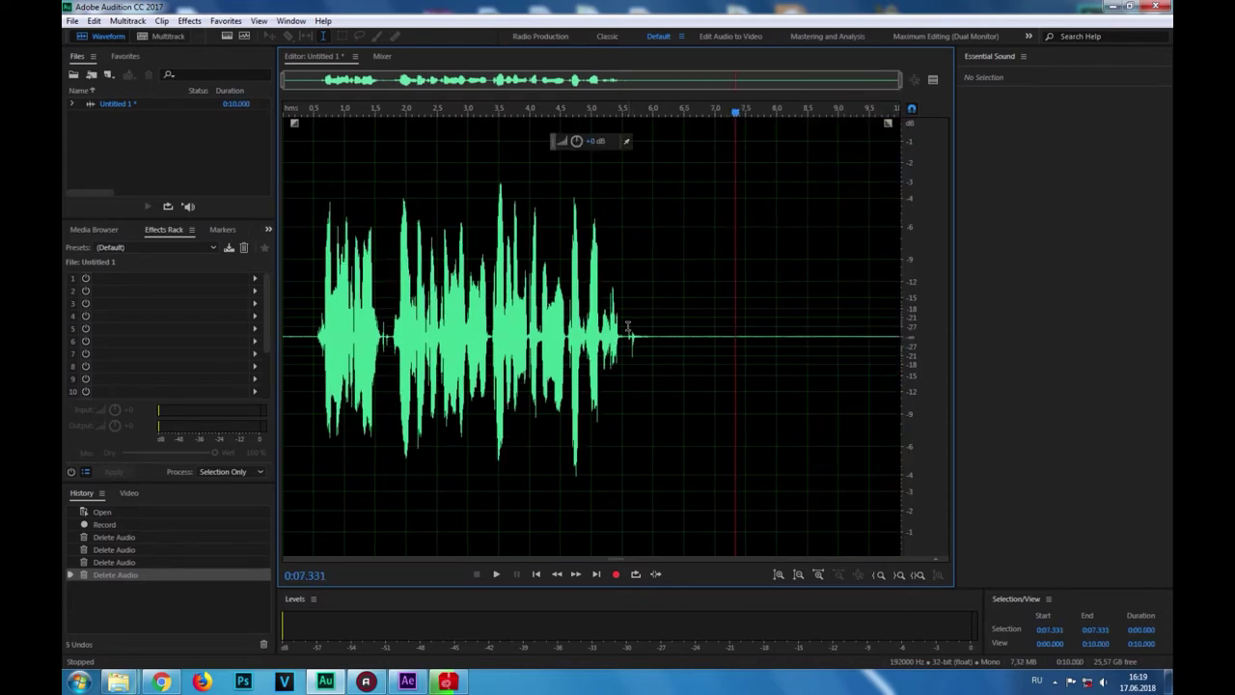
scroll(627, 326, "up", 2)
left_click_drag(627, 326, 686, 327)
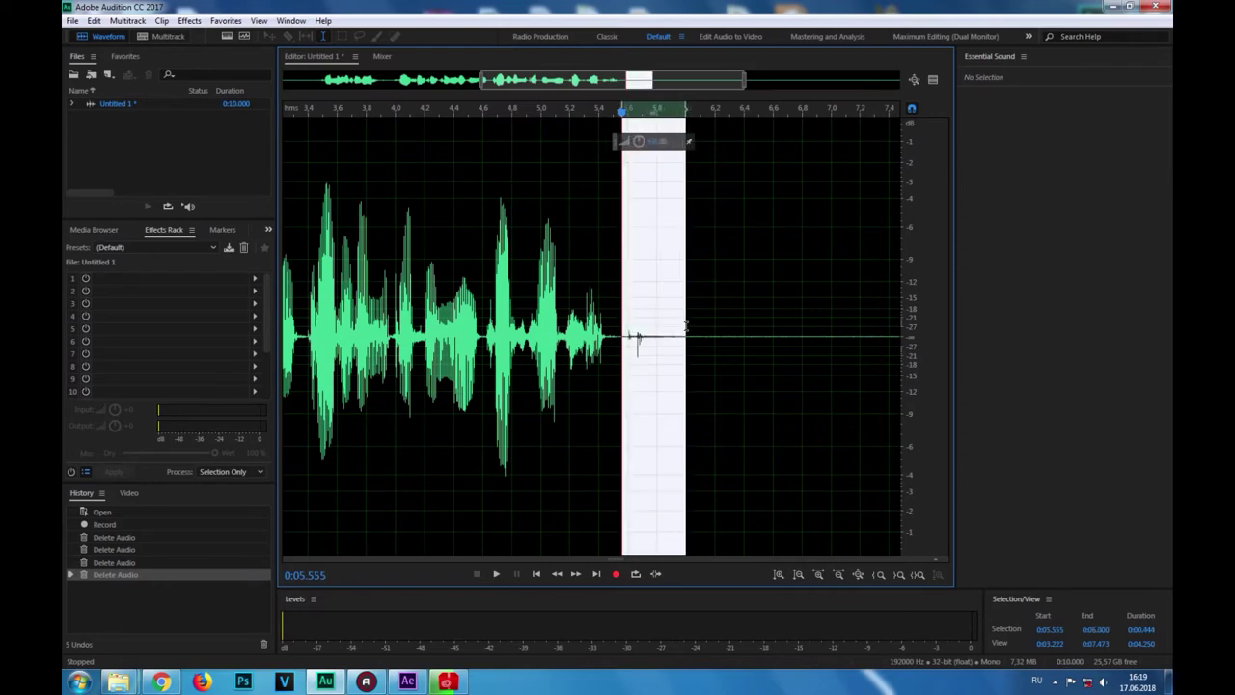
left_click(604, 269)
left_click_drag(610, 265, 663, 280)
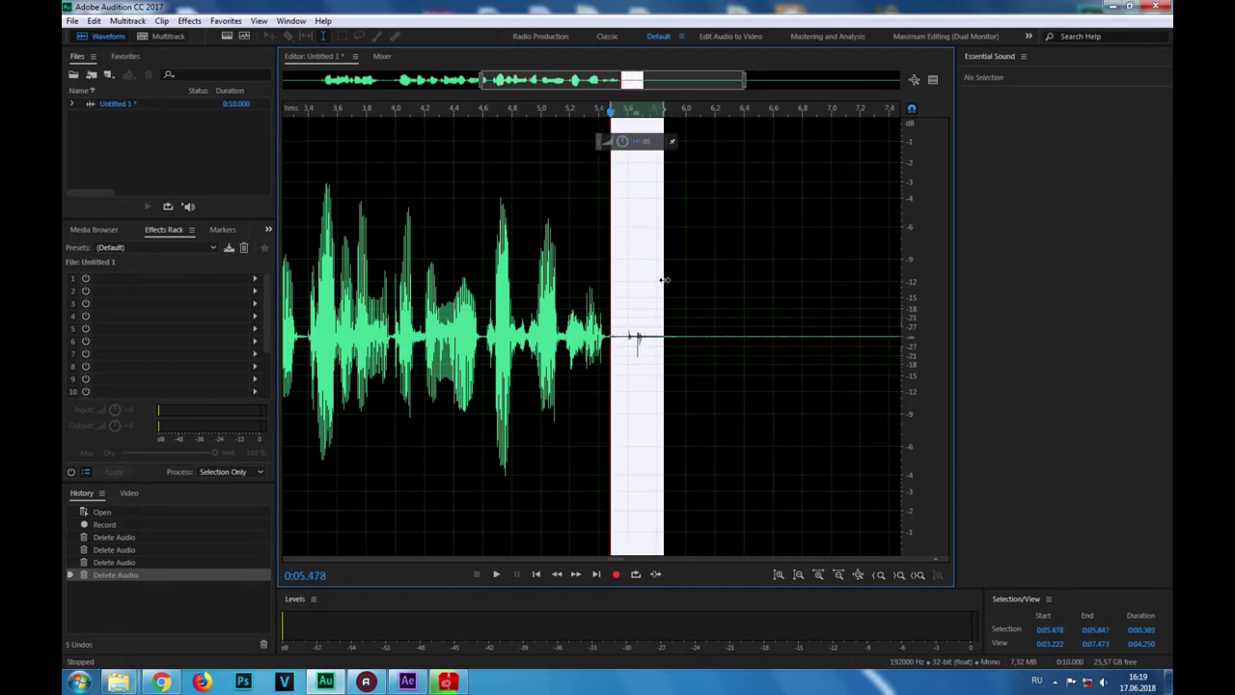
key("Delete")
- Play the silent stretch after the speech and select it from about 6.276 s to the end of the recording
scroll(664, 280, "down", 3)
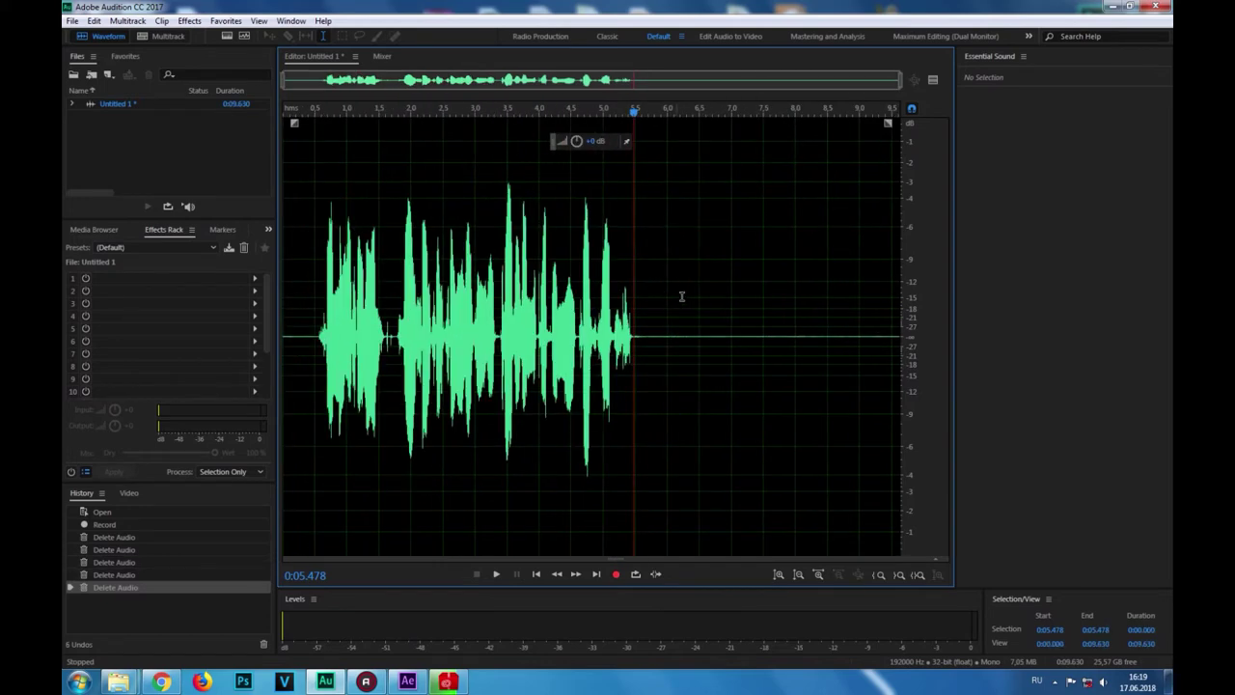
left_click_drag(685, 303, 756, 303)
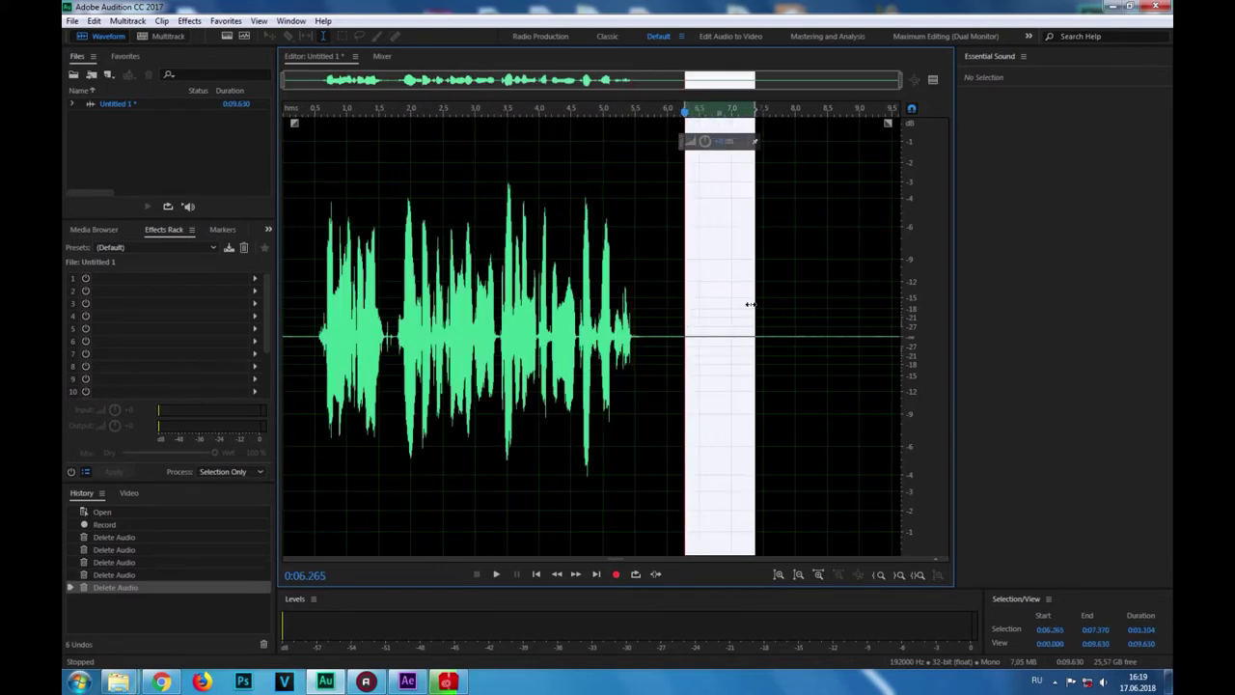
scroll(723, 319, "up", 3)
scroll(722, 314, "down", 3)
left_click(705, 279)
left_click_drag(681, 276, 960, 299)
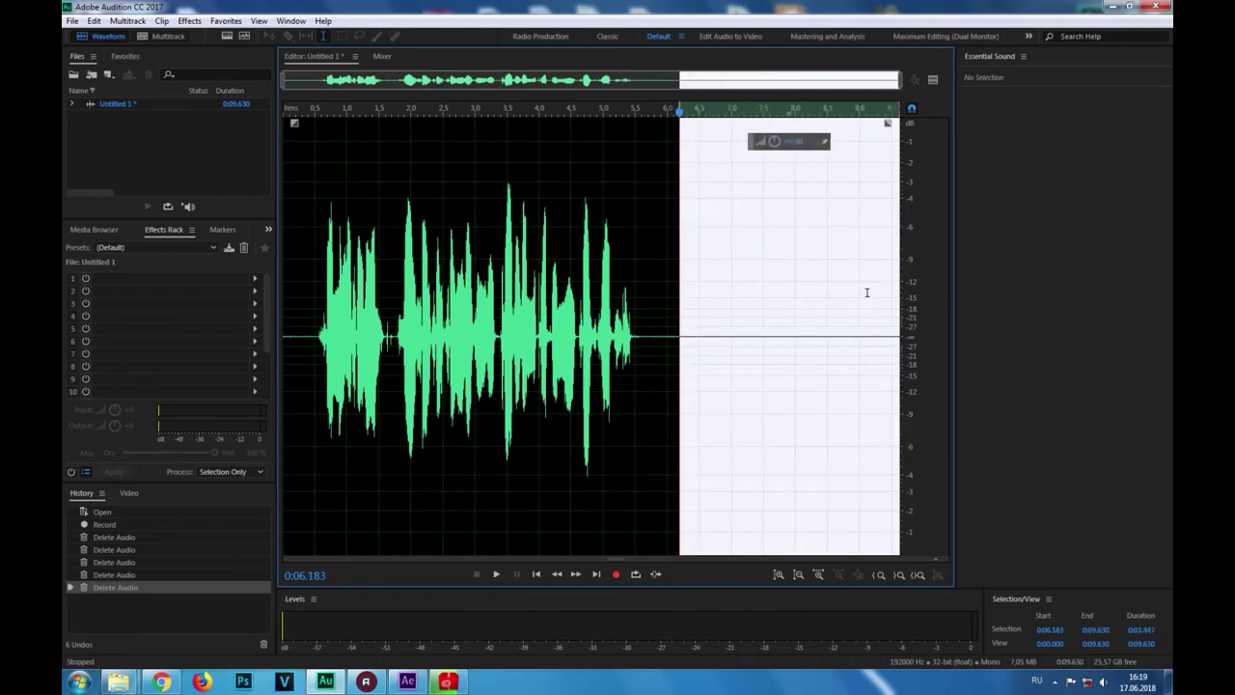
key("space")
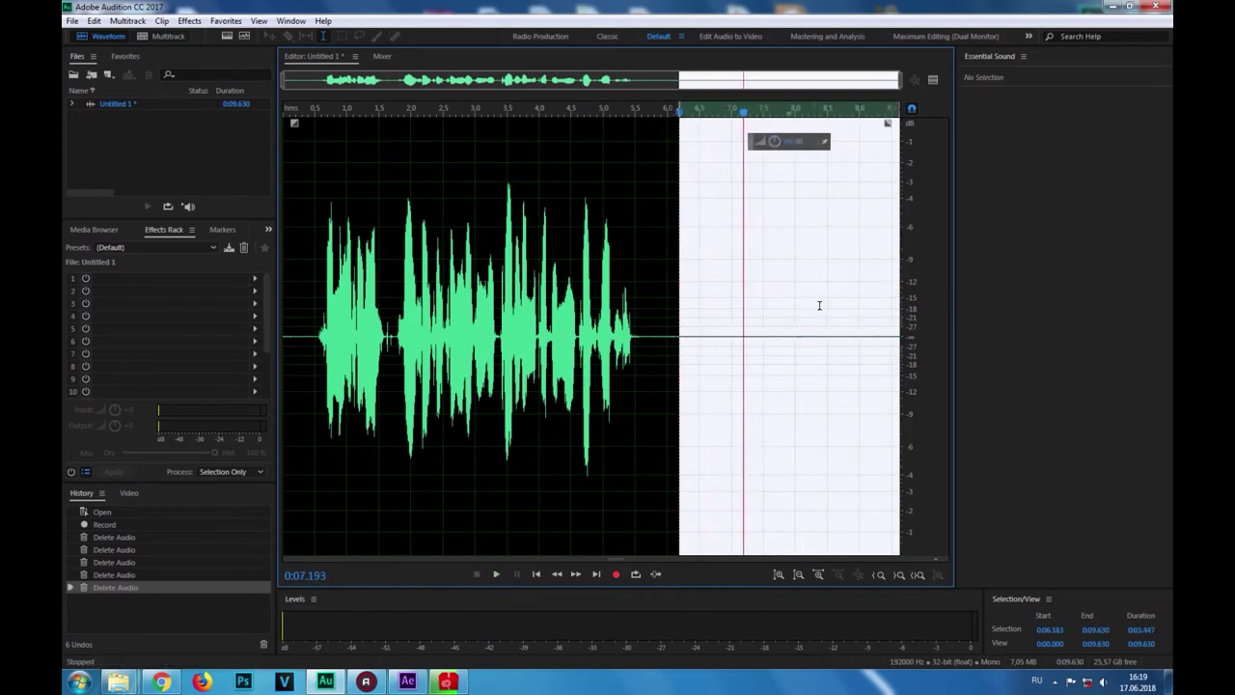
left_click(707, 299)
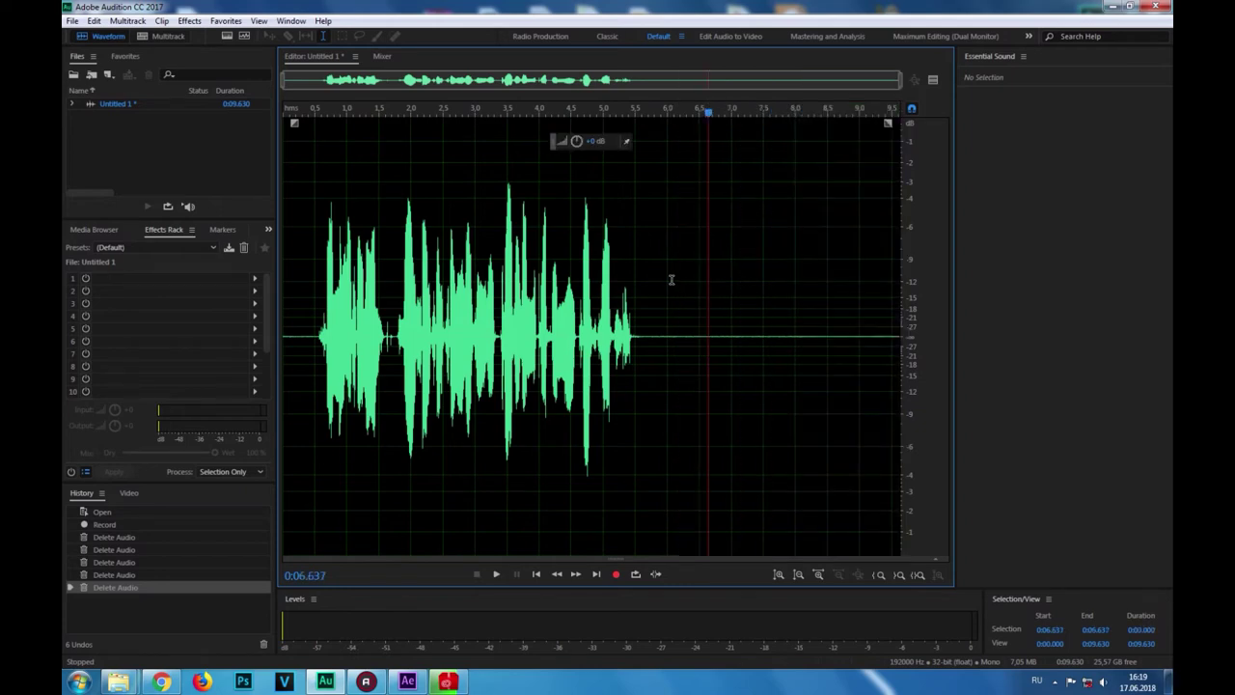
left_click_drag(685, 294, 911, 301)
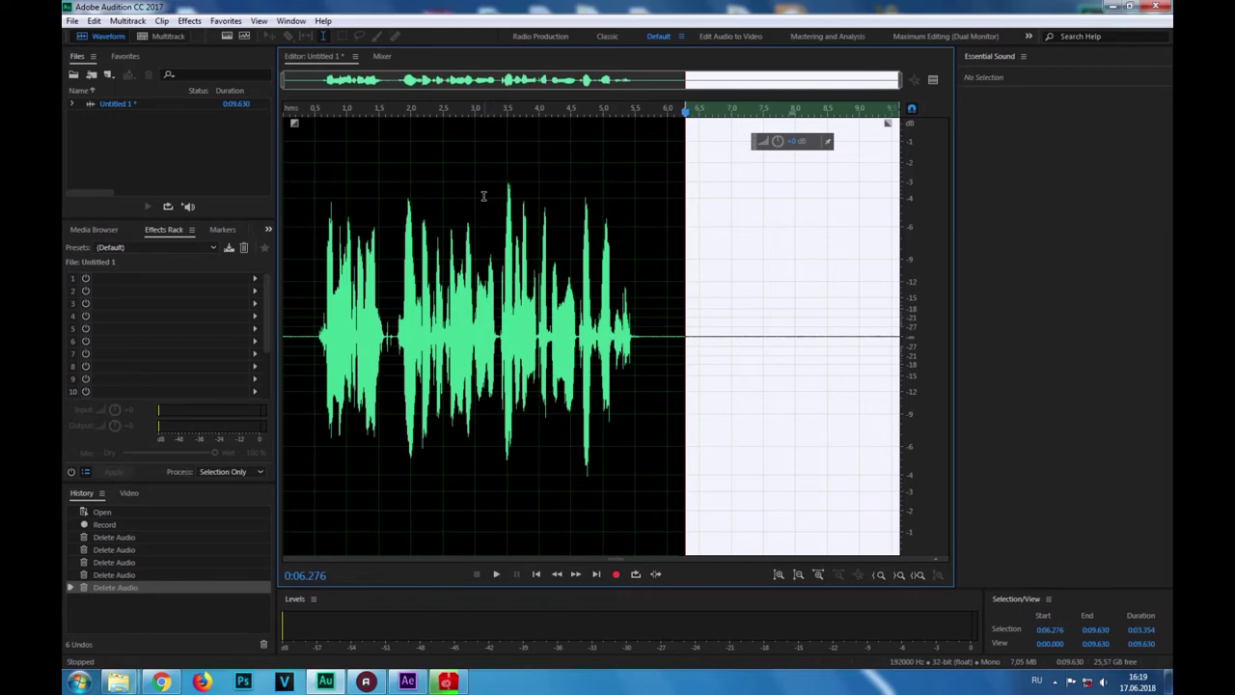
- Capture the selected silent stretch as the noise print, accept the notice and clear the selection
key("shift+p")
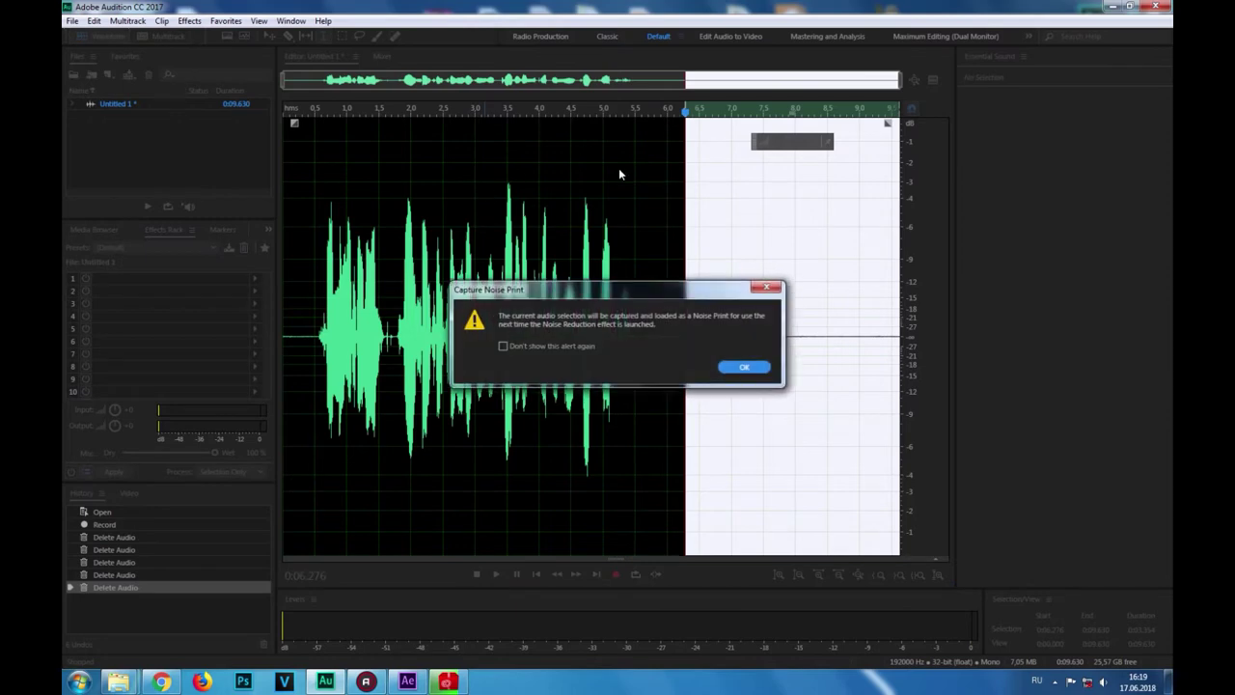
left_click(756, 367)
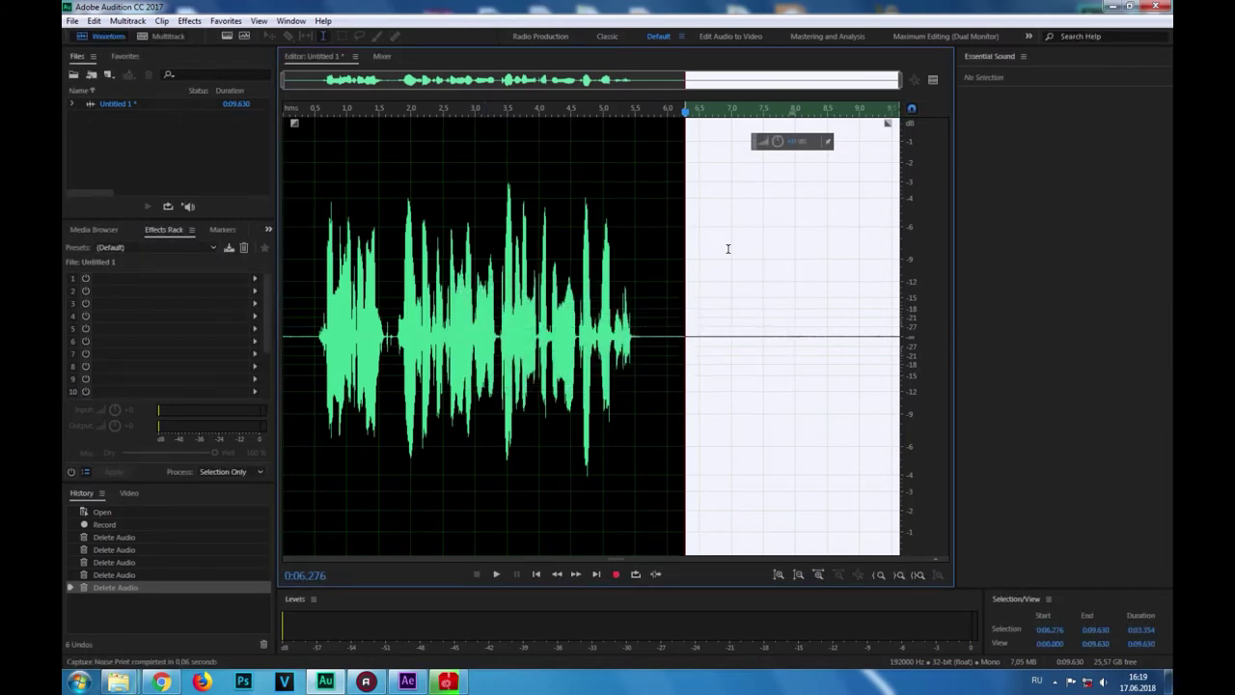
left_click(666, 311)
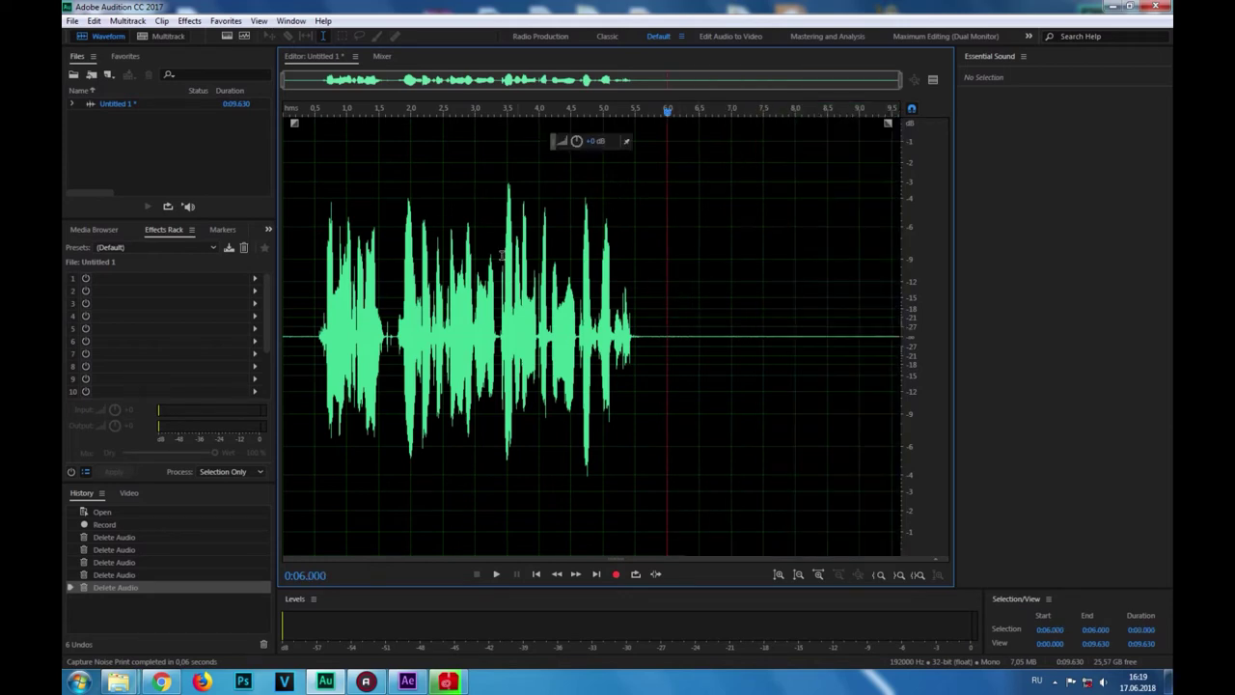
- Select the whole recording and open the Noise Reduction effect with the captured noise print
double_click(504, 289)
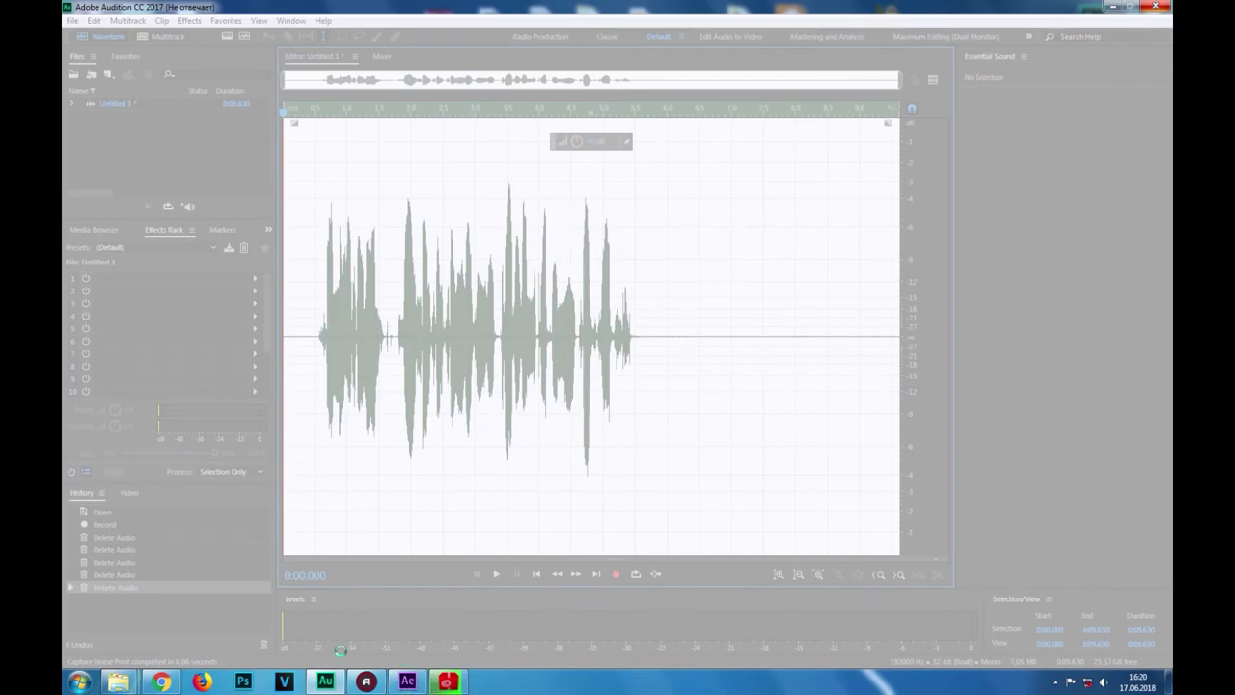
mouse_move(325, 685)
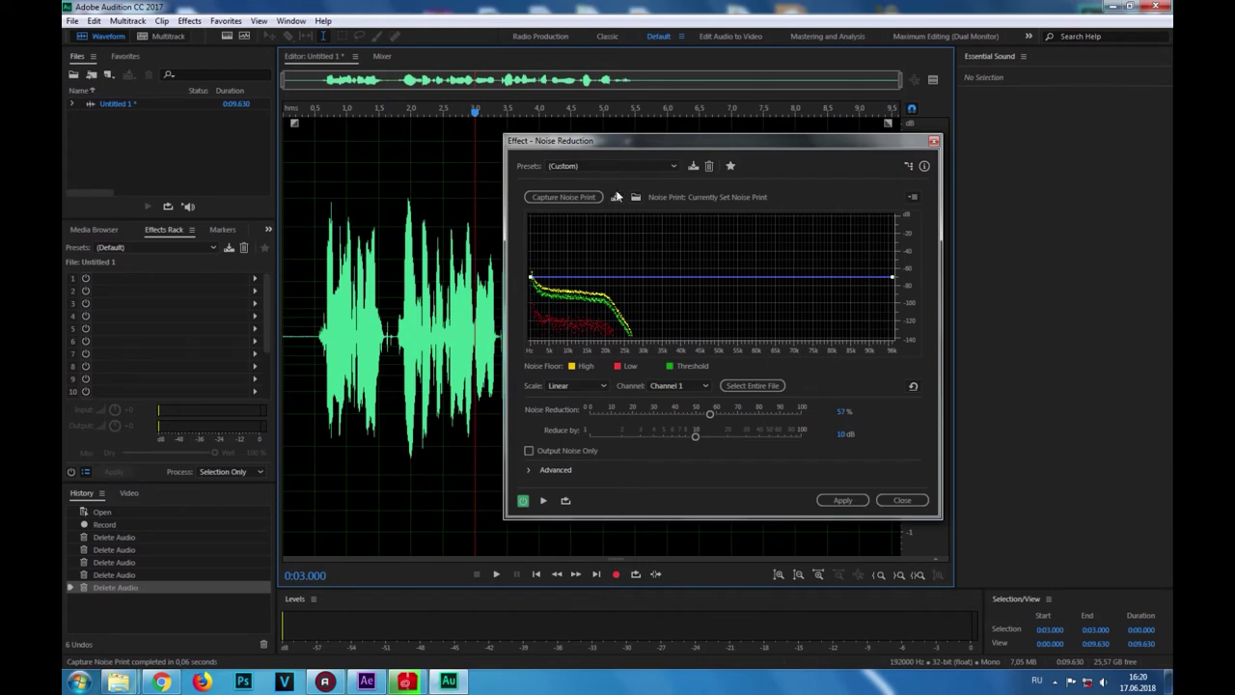
left_click(933, 141)
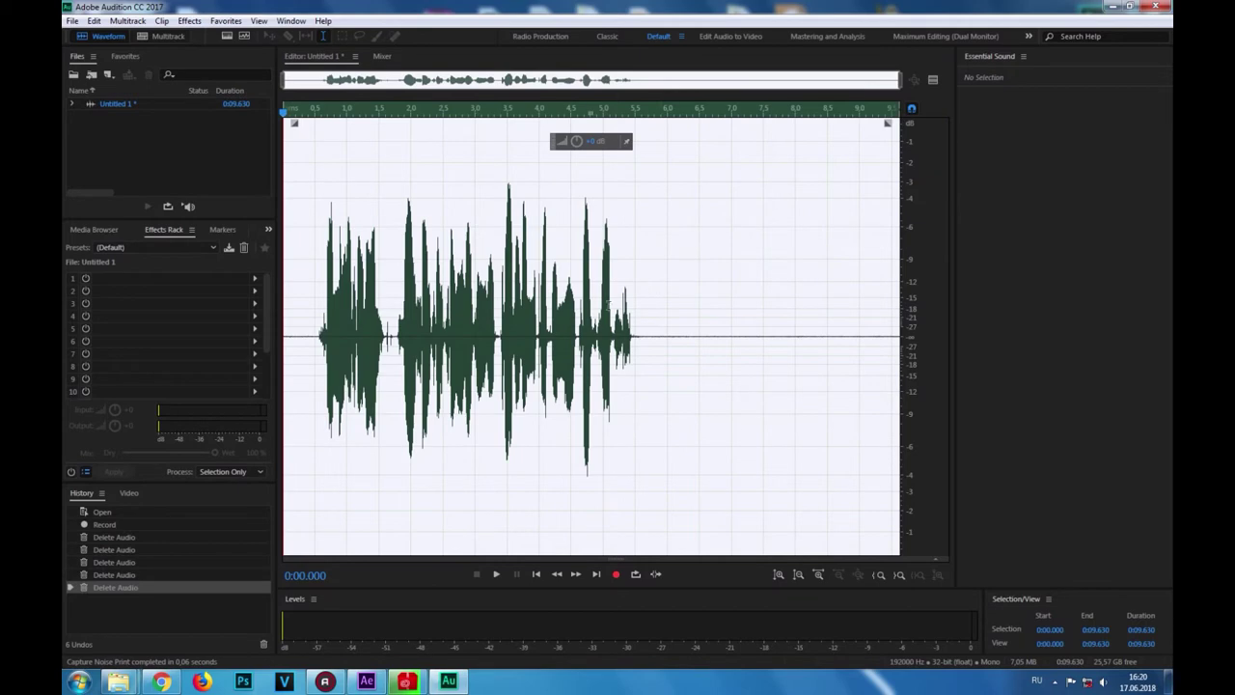
key("ctrl+shift+p")
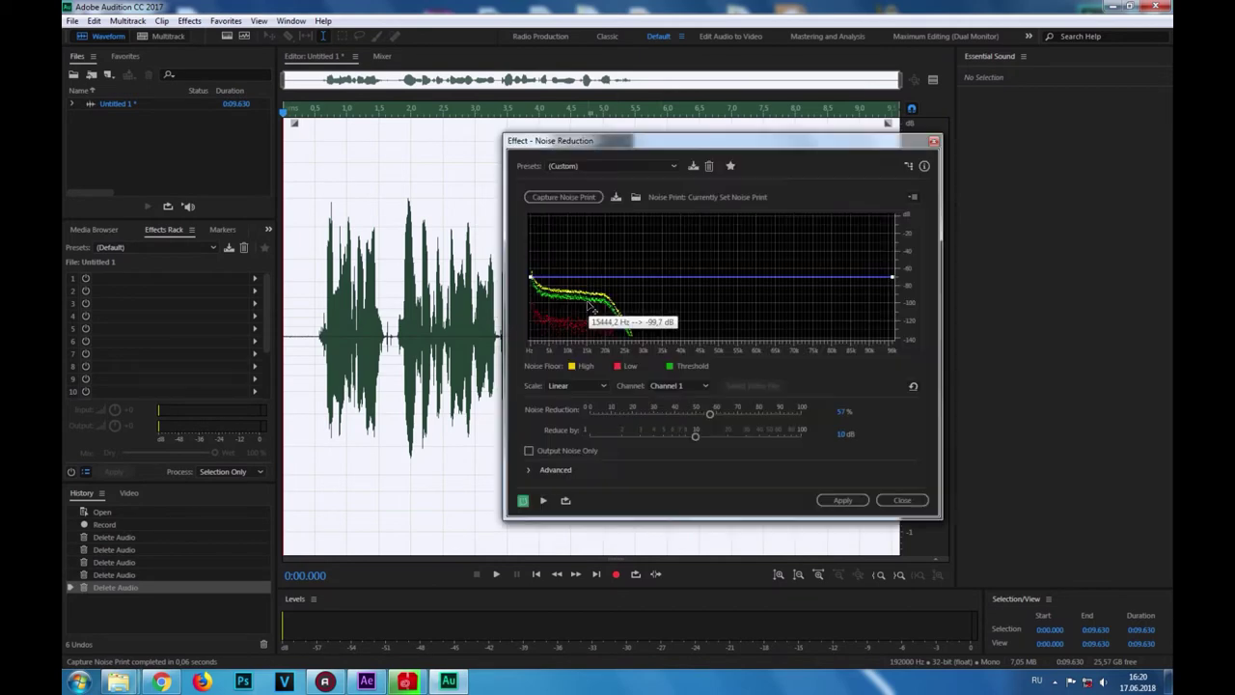
left_click_drag(706, 147, 530, 158)
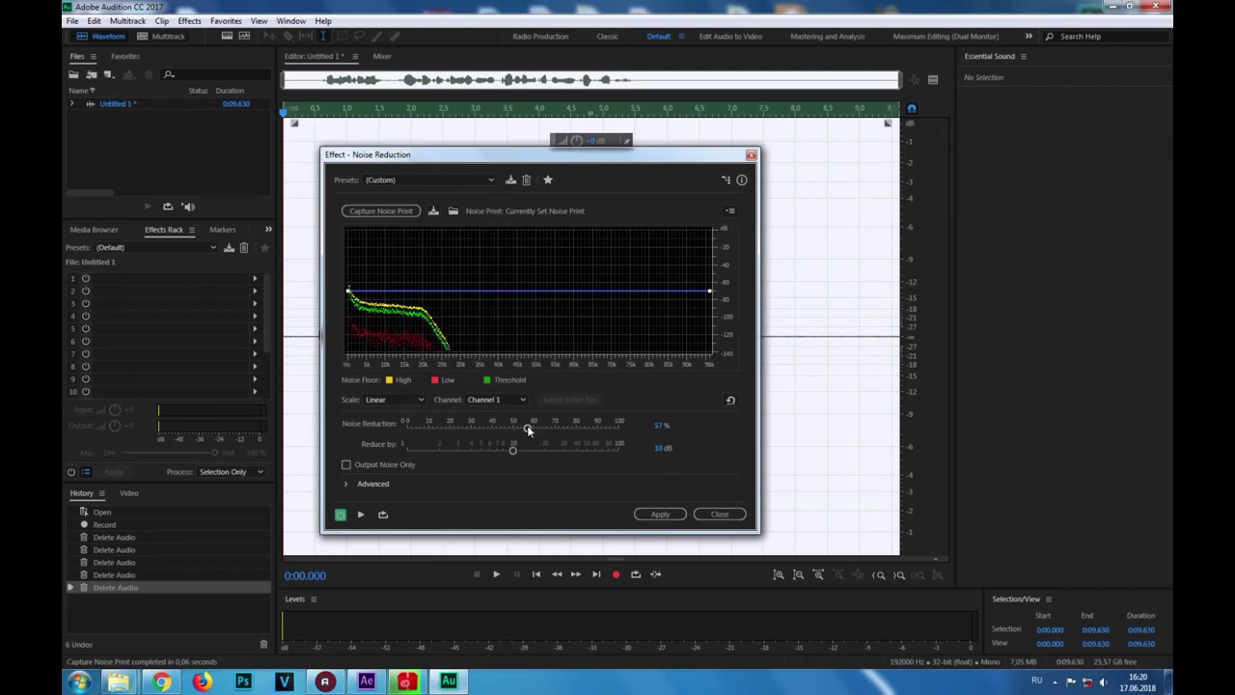
- Set Noise Reduction to 61% and Reduce by to 19.4 dB while previewing the sound
mouse_move(527, 425)
left_mouse_down()
mouse_move(539, 423)
mouse_move(515, 424)
left_mouse_up()
key("space")
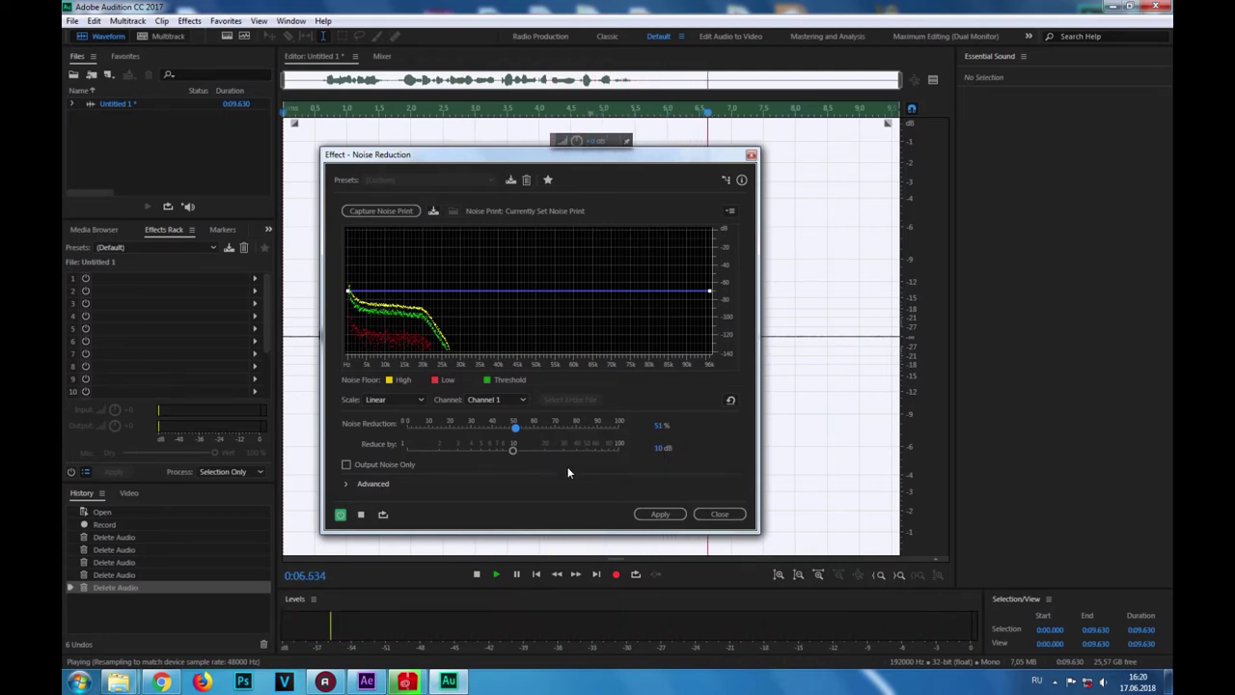
key("space")
left_click_drag(521, 433, 543, 456)
key("space")
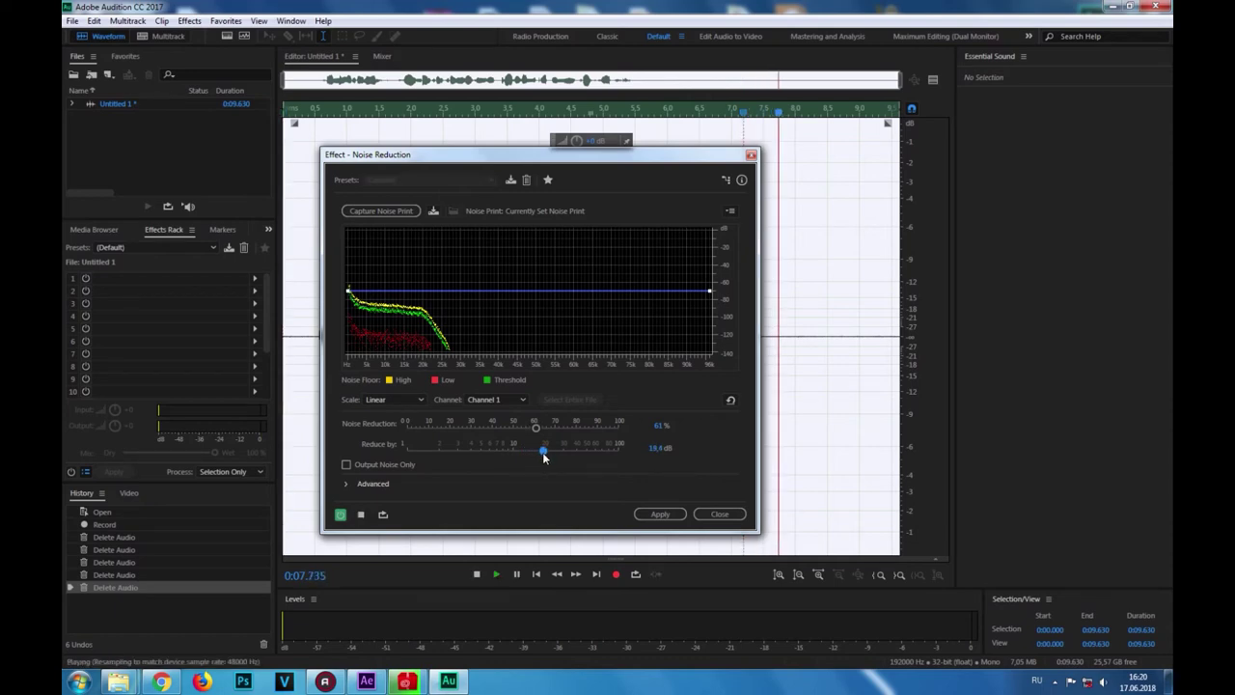
key("space")
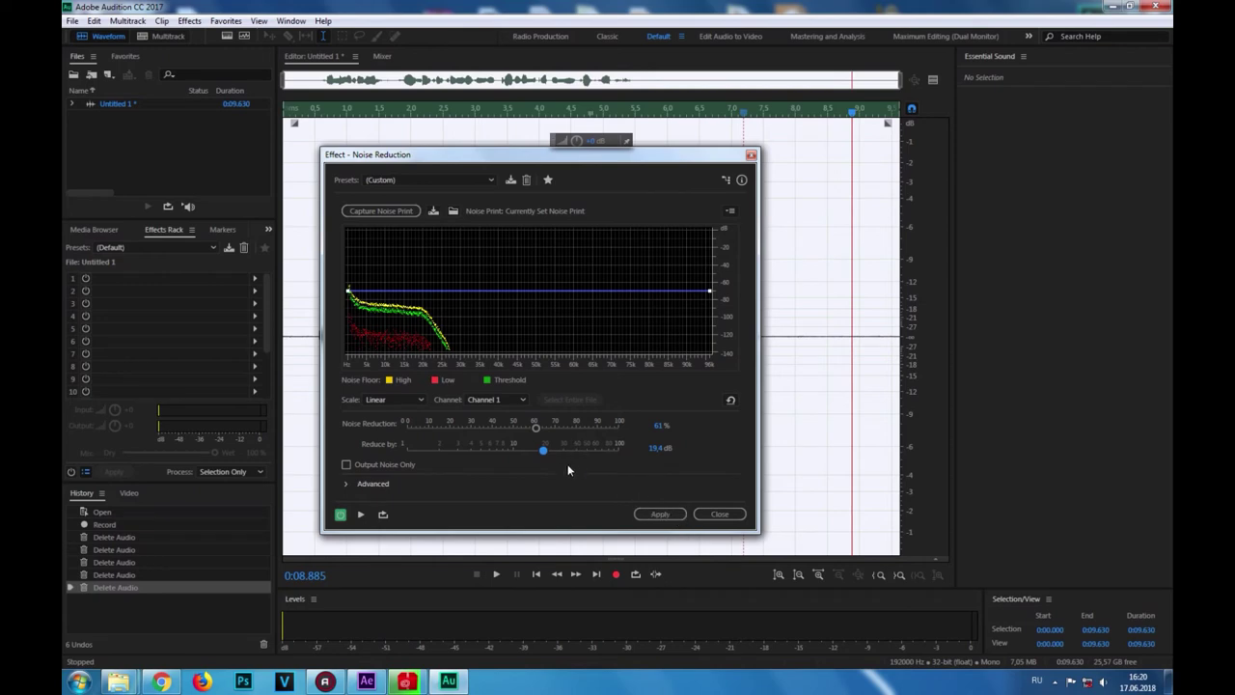
- Check the advanced noise reduction settings, collapse them again and apply the effect to the whole recording
left_click(346, 480)
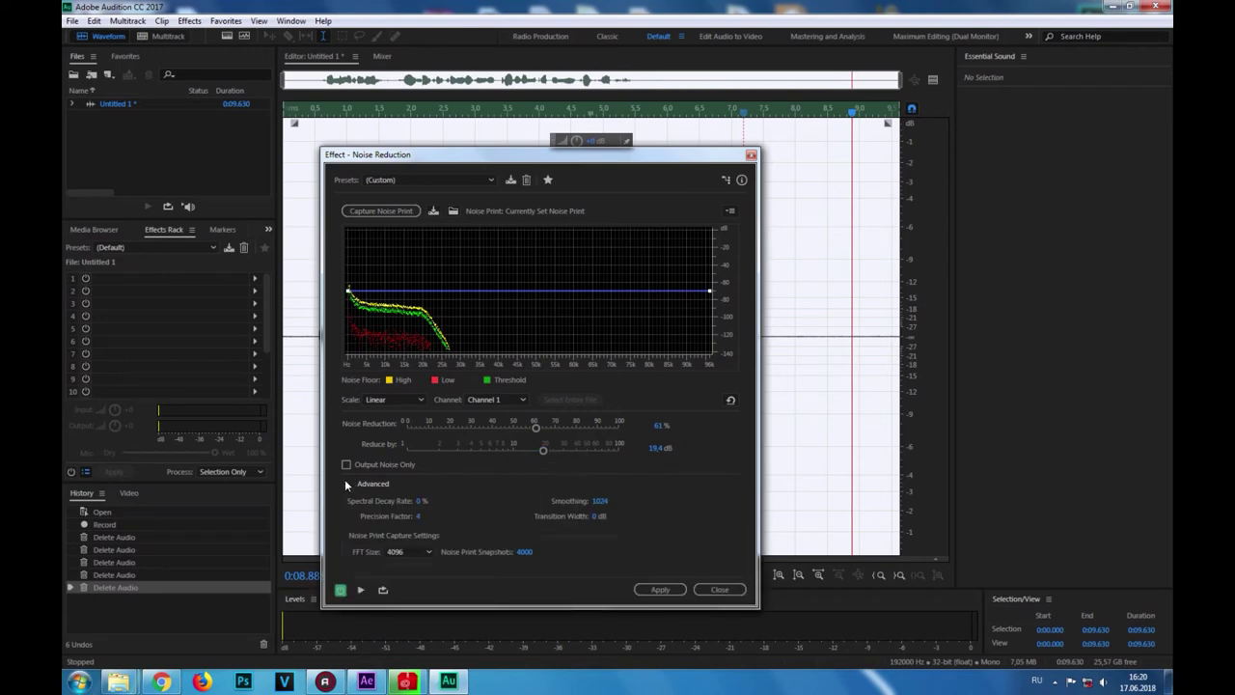
left_click(344, 480)
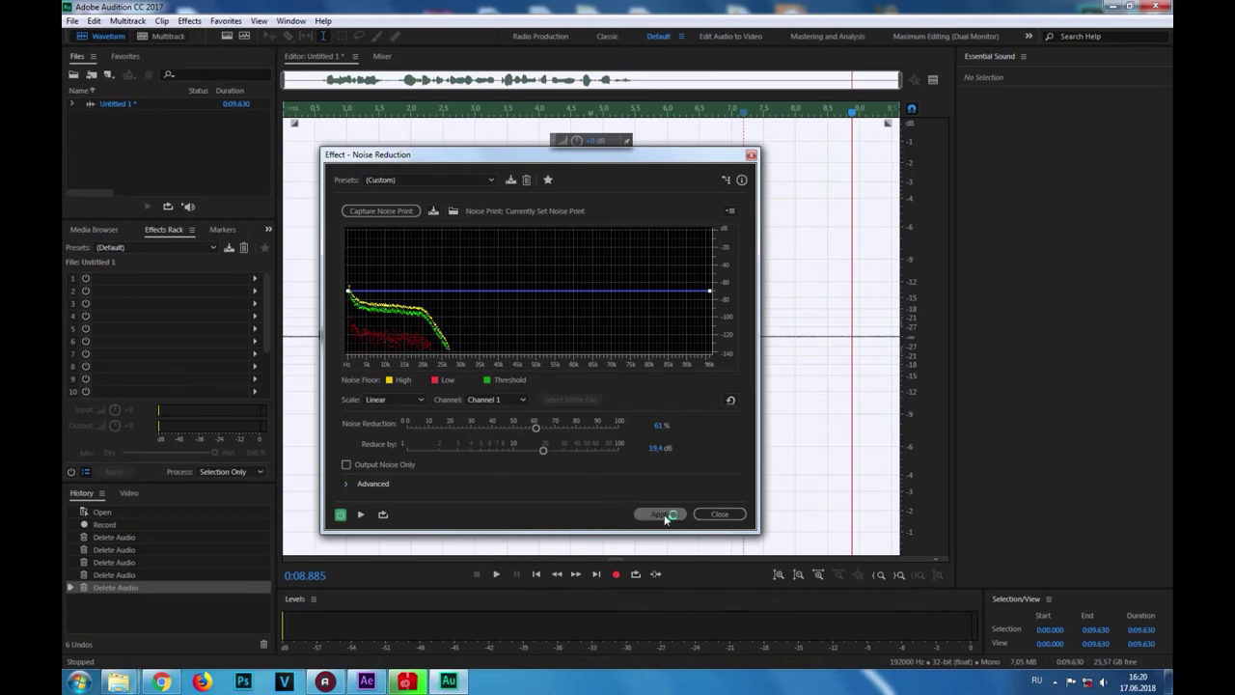
left_click(658, 513)
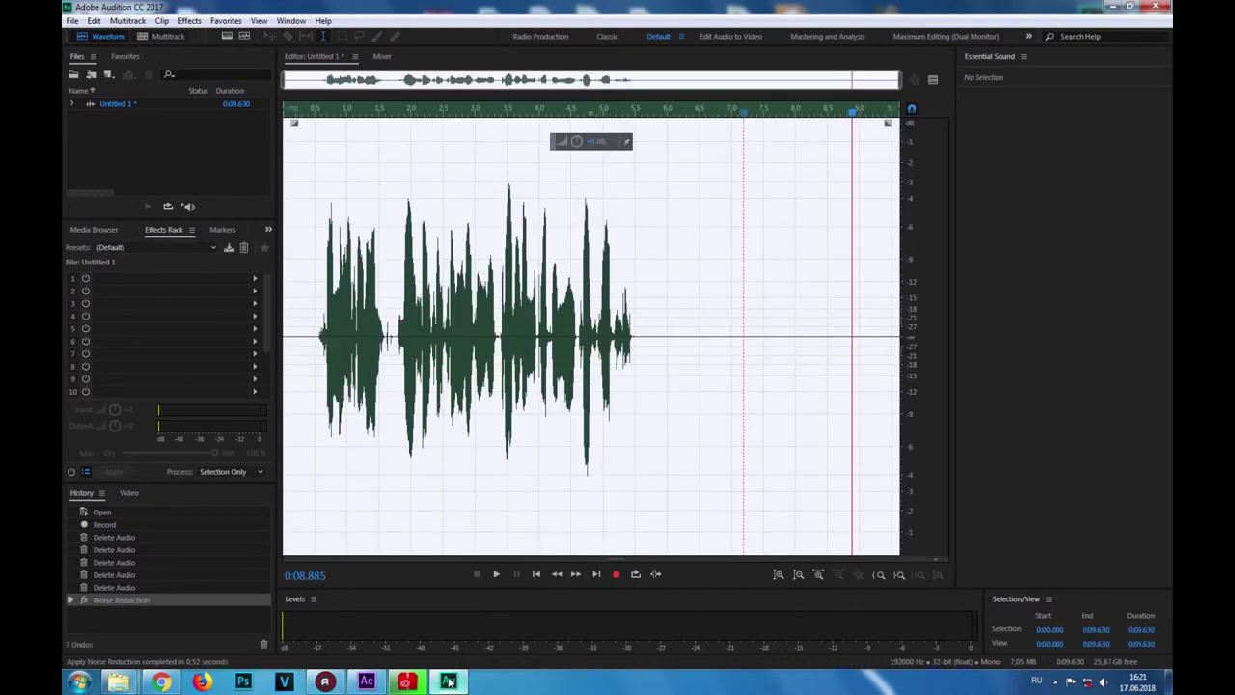
mouse_move(372, 689)
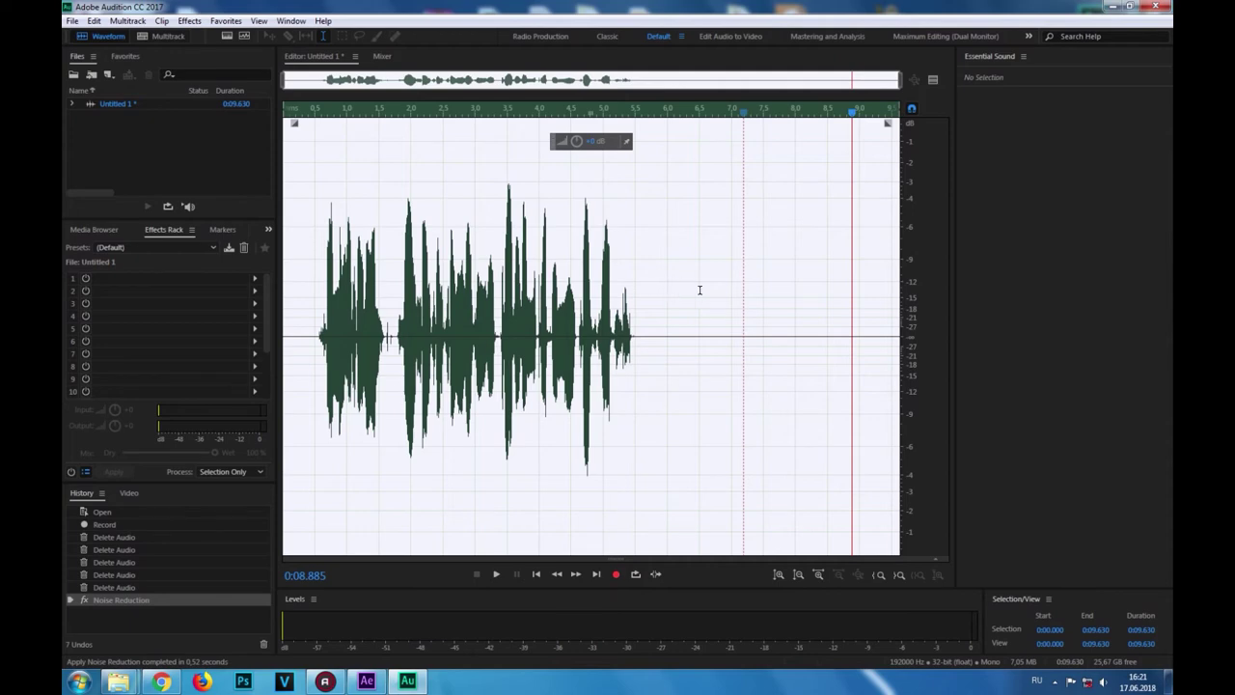
- Play the silent stretch from about 6.720 s to the end to check for remaining noise, and deselect it
left_click_drag(715, 289, 899, 300)
key("space")
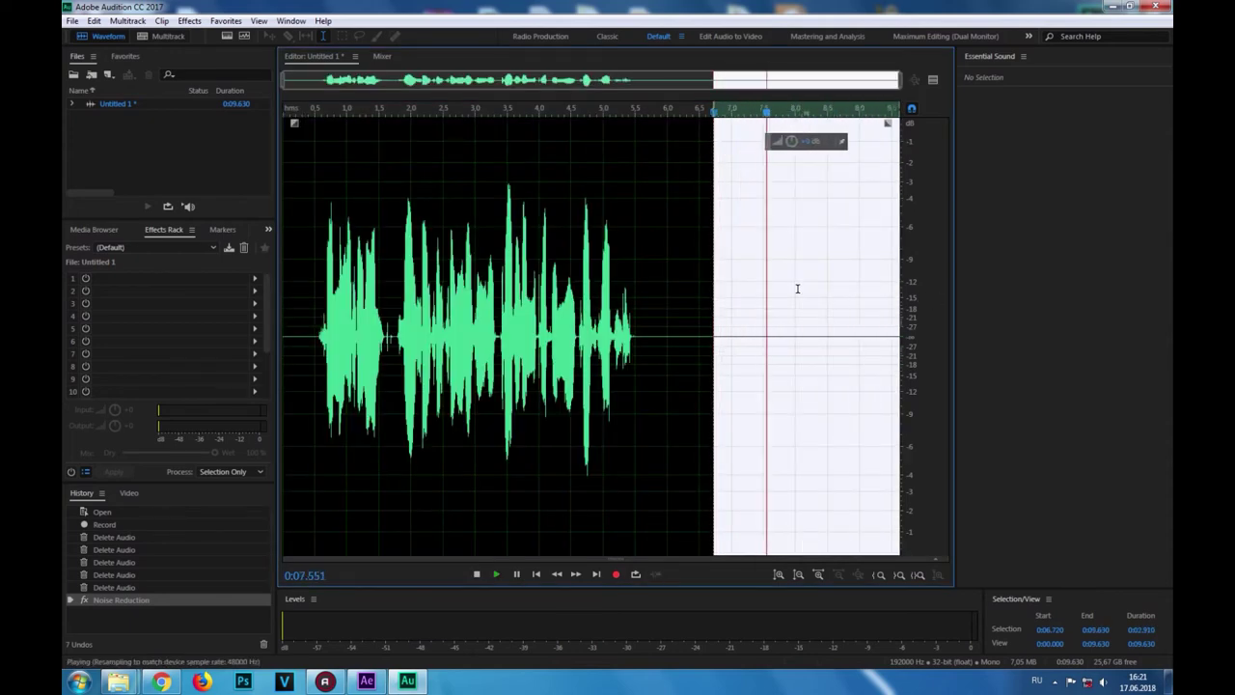
key("space")
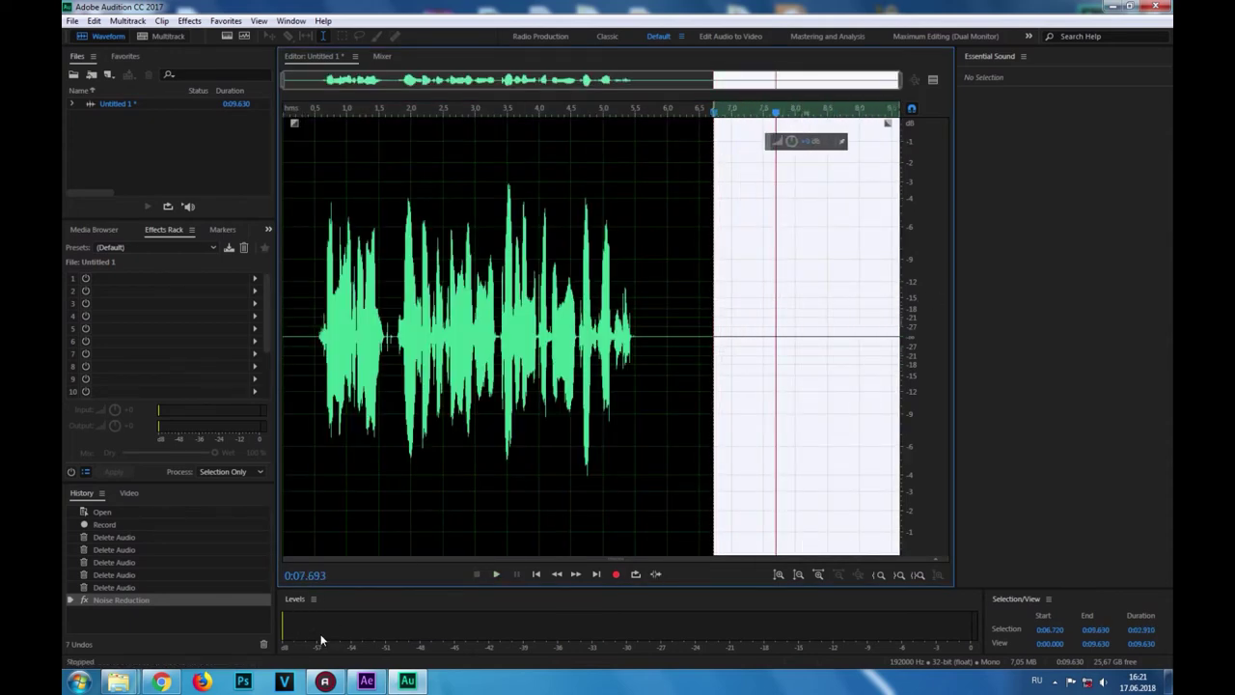
left_click(719, 299)
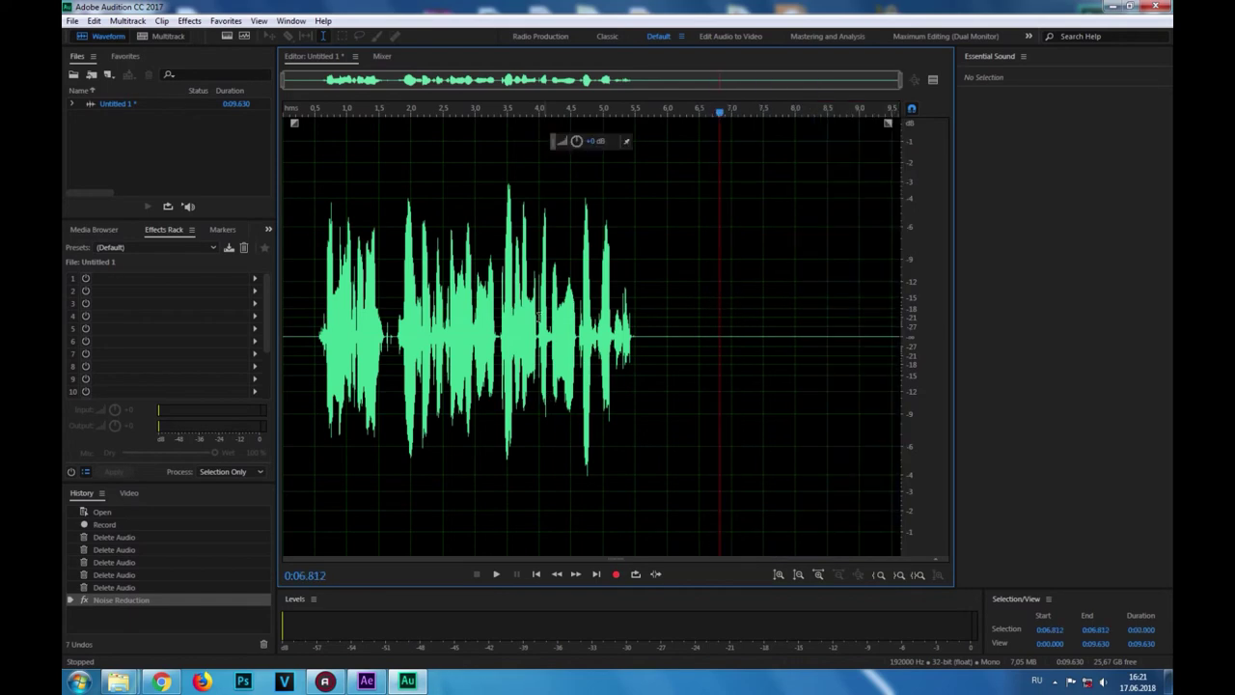
- Play and delete the small noise between the first phrases, from 1.600 to 1.761 s
left_click(385, 333)
scroll(384, 333, "up", 5)
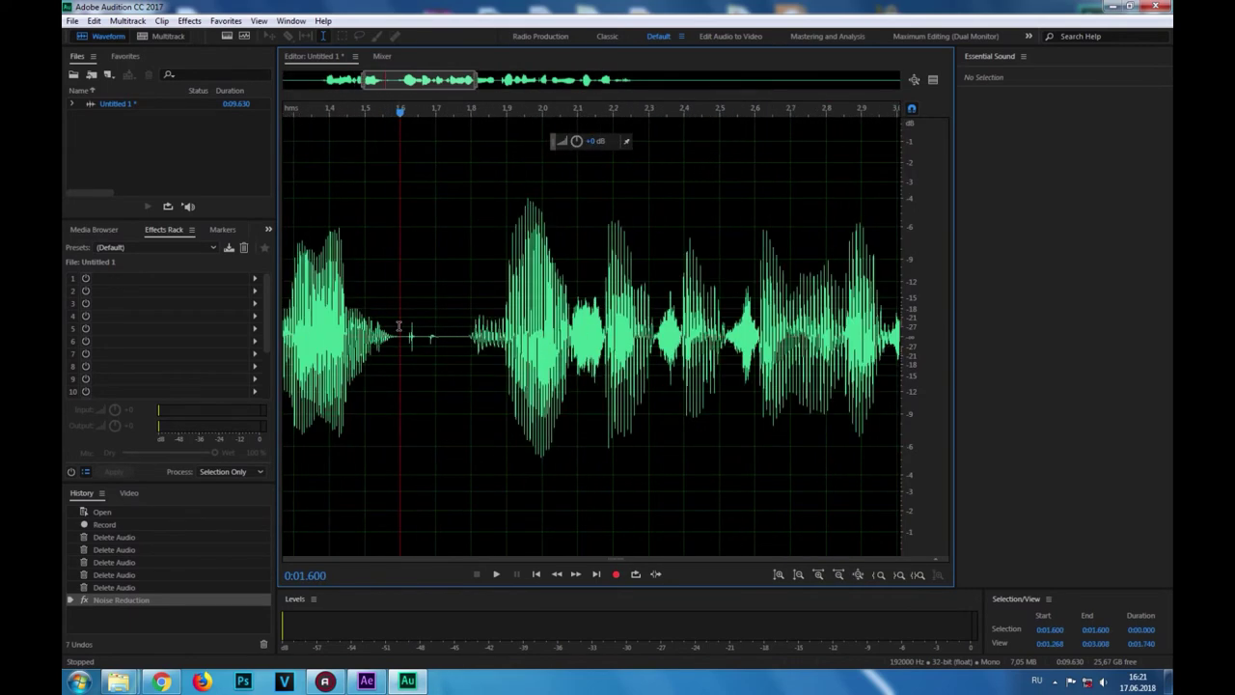
left_click_drag(398, 326, 457, 333)
key("space")
key("space")
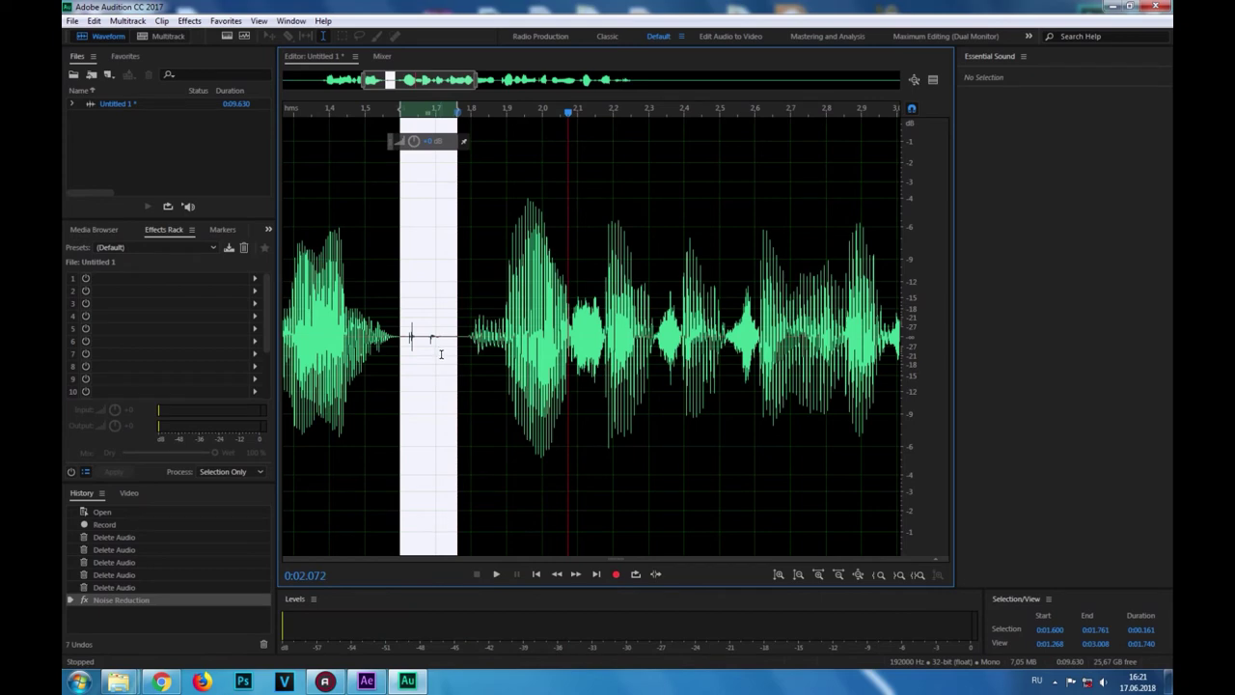
key("Delete")
scroll(438, 345, "down", 5)
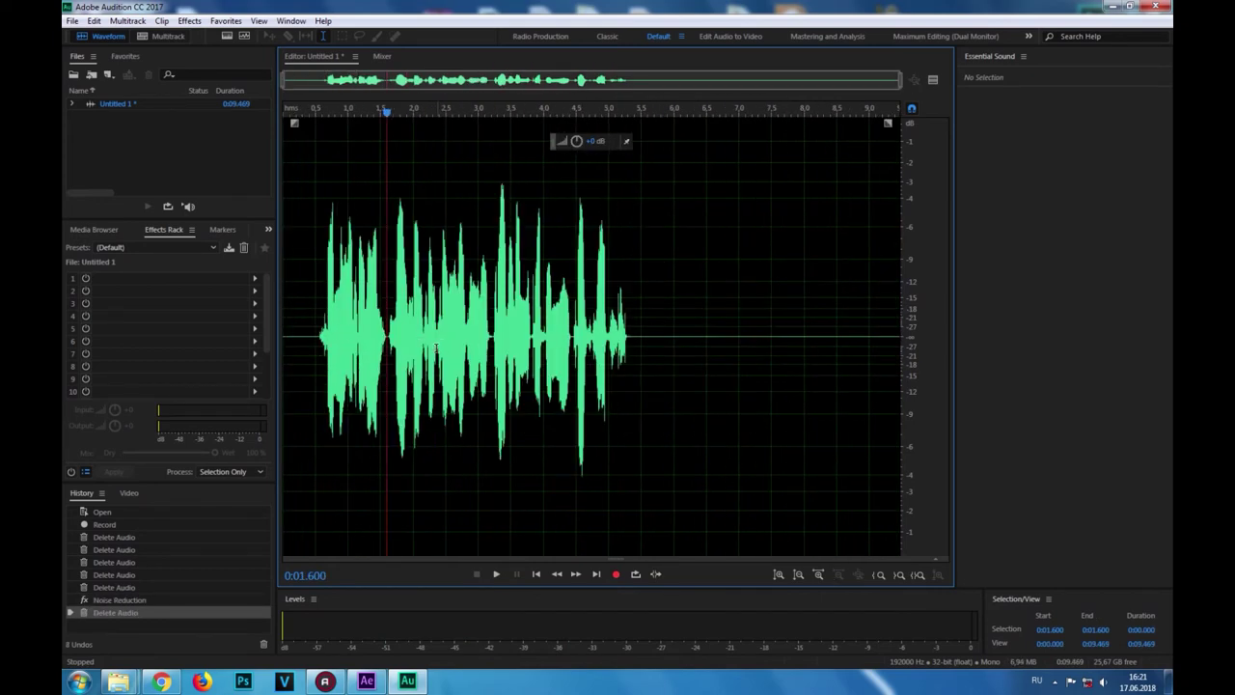
- Listen to the silence after the speech from about 5.836 s and before it from about 0.294 s
left_click(297, 317)
left_click(663, 299)
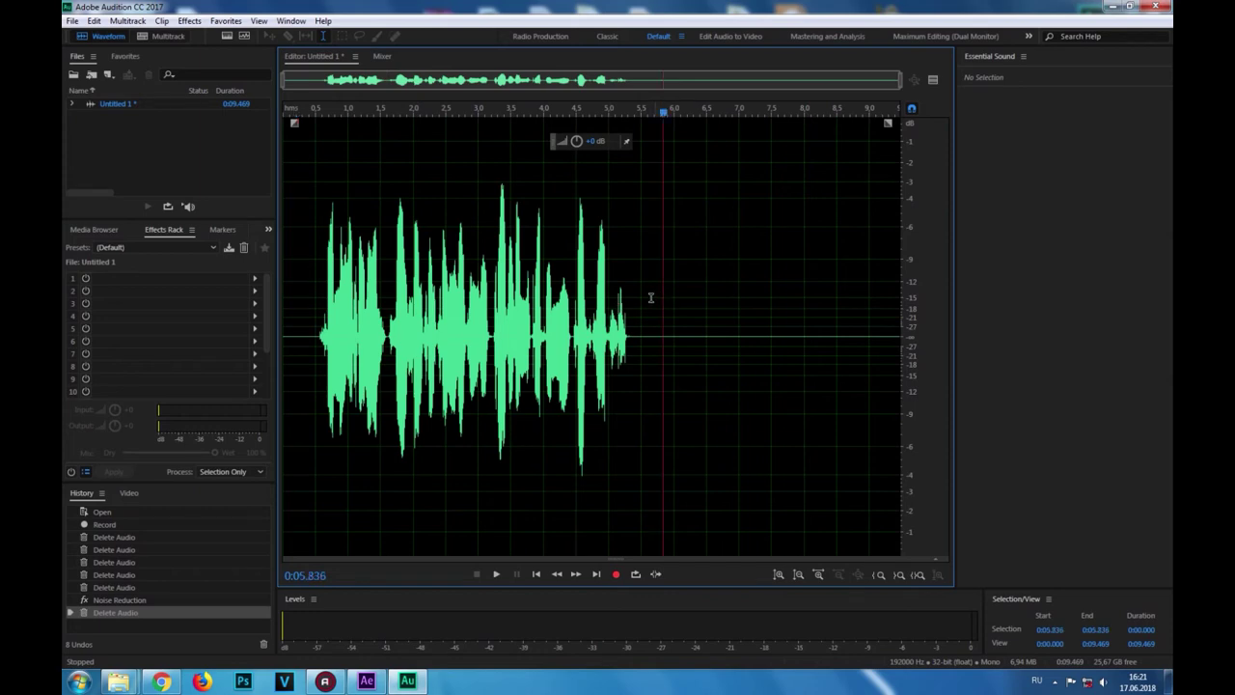
key("space")
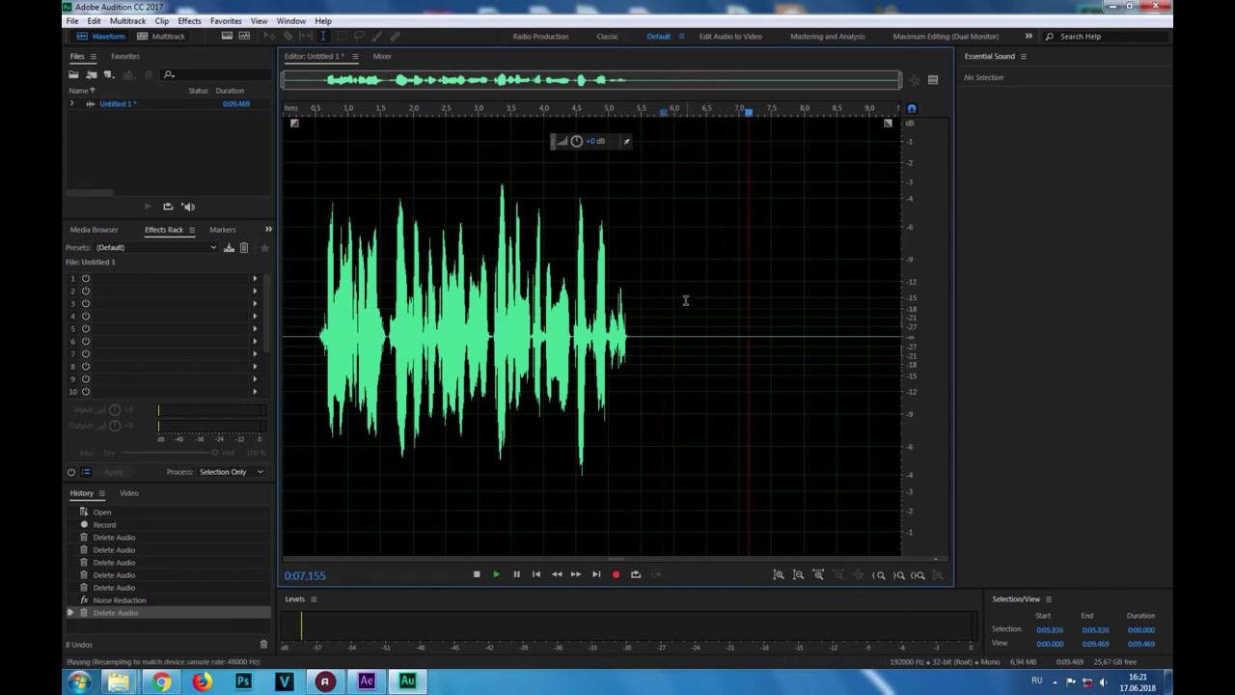
key("space")
left_click(301, 297)
key("space")
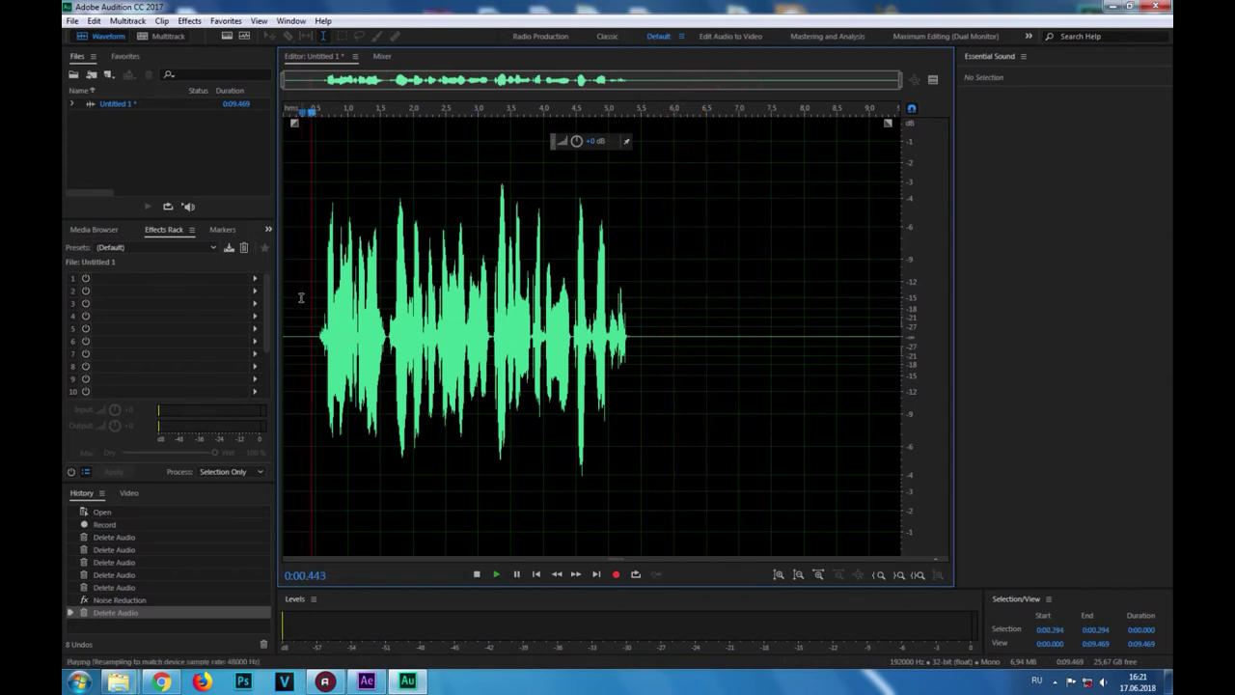
key("space")
- Select the entire recording from start to end
left_click_drag(301, 297, 785, 297)
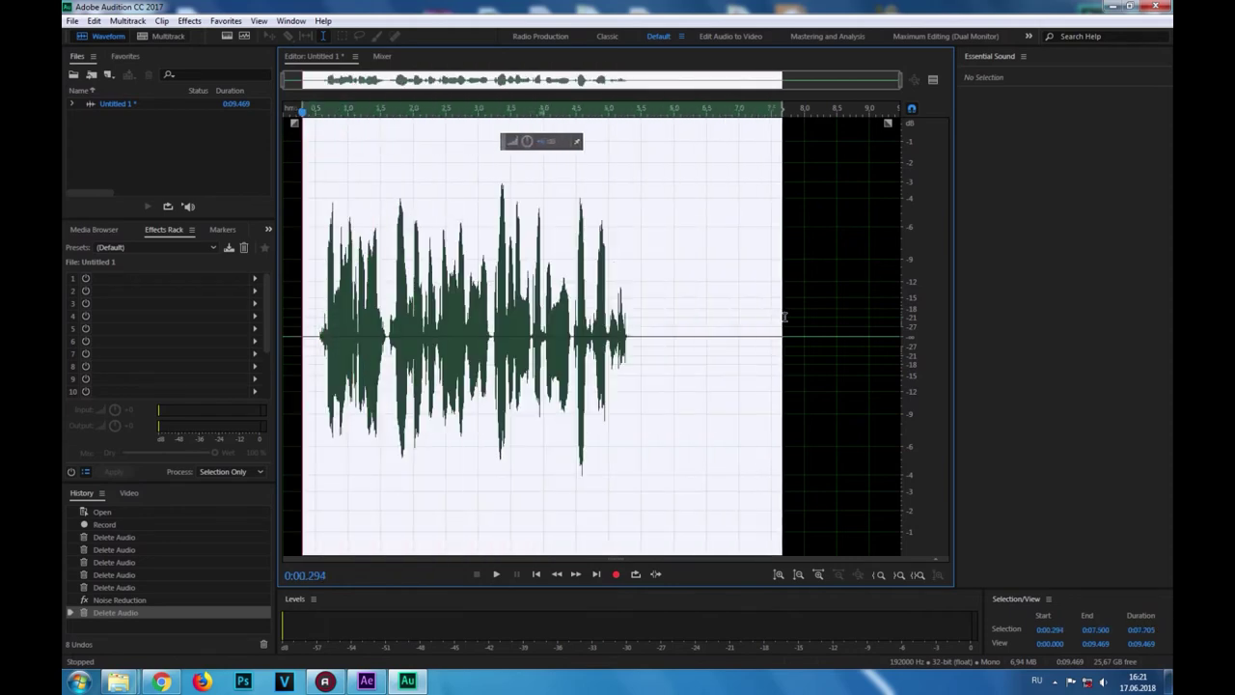
left_click(428, 294)
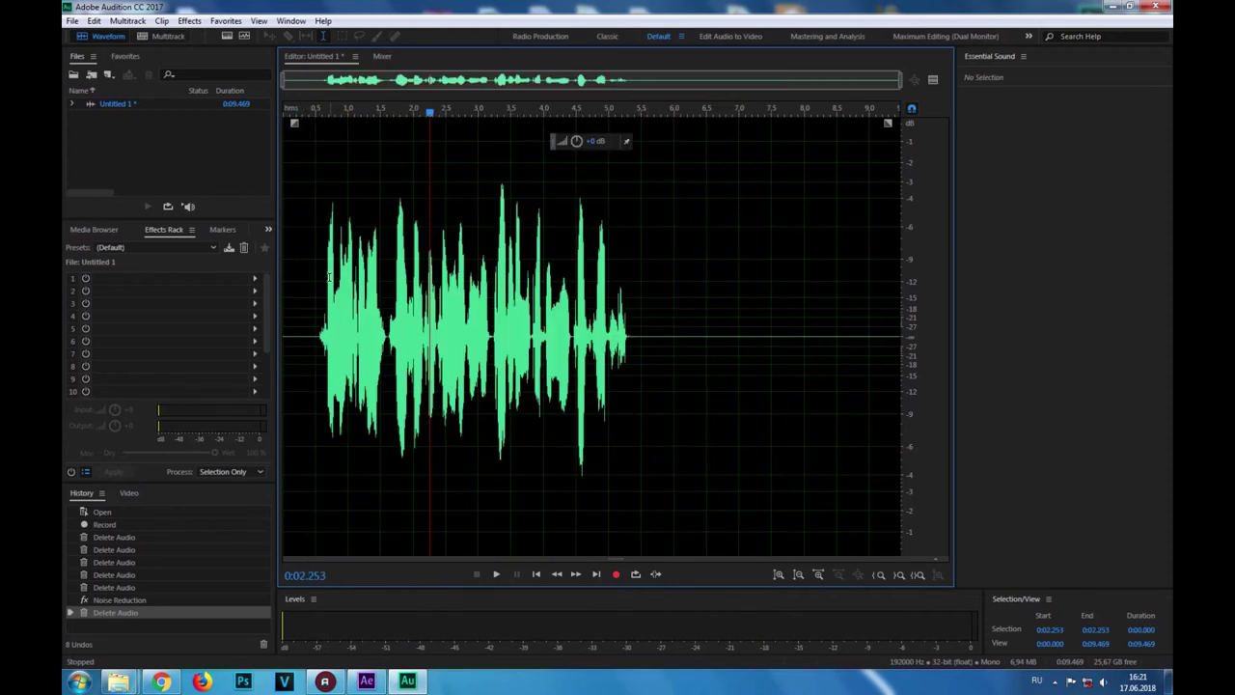
key("ctrl+a")
left_click(654, 247)
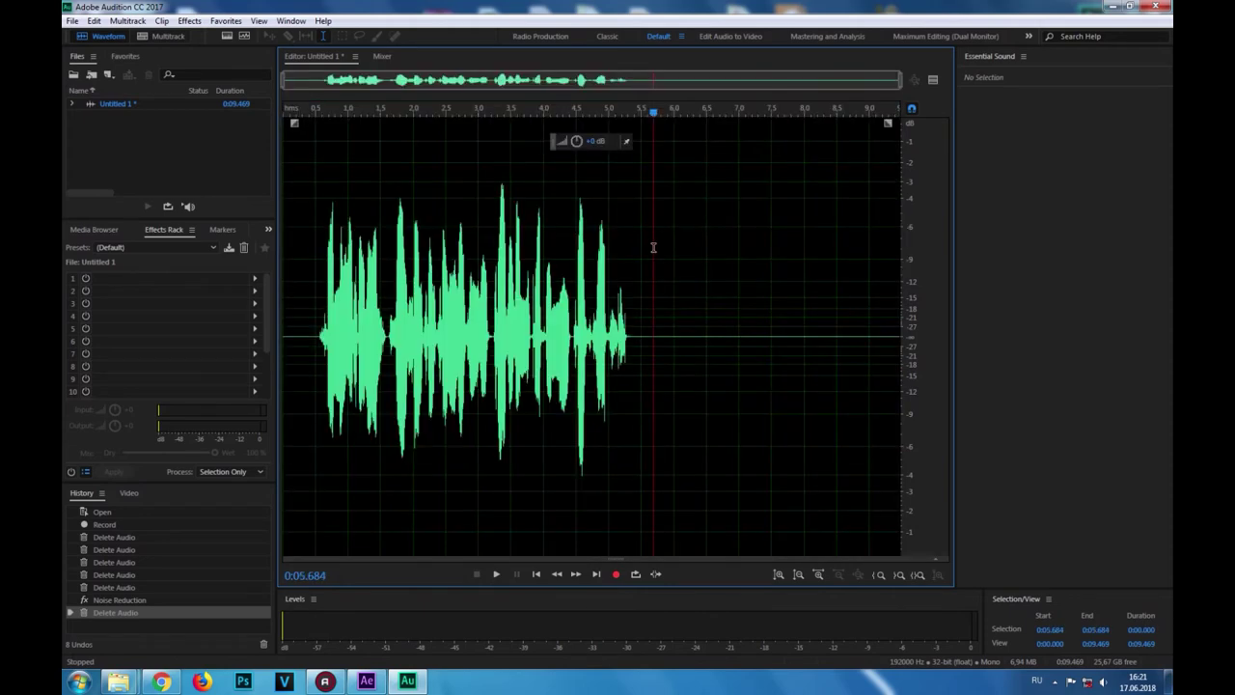
key("ctrl+a")
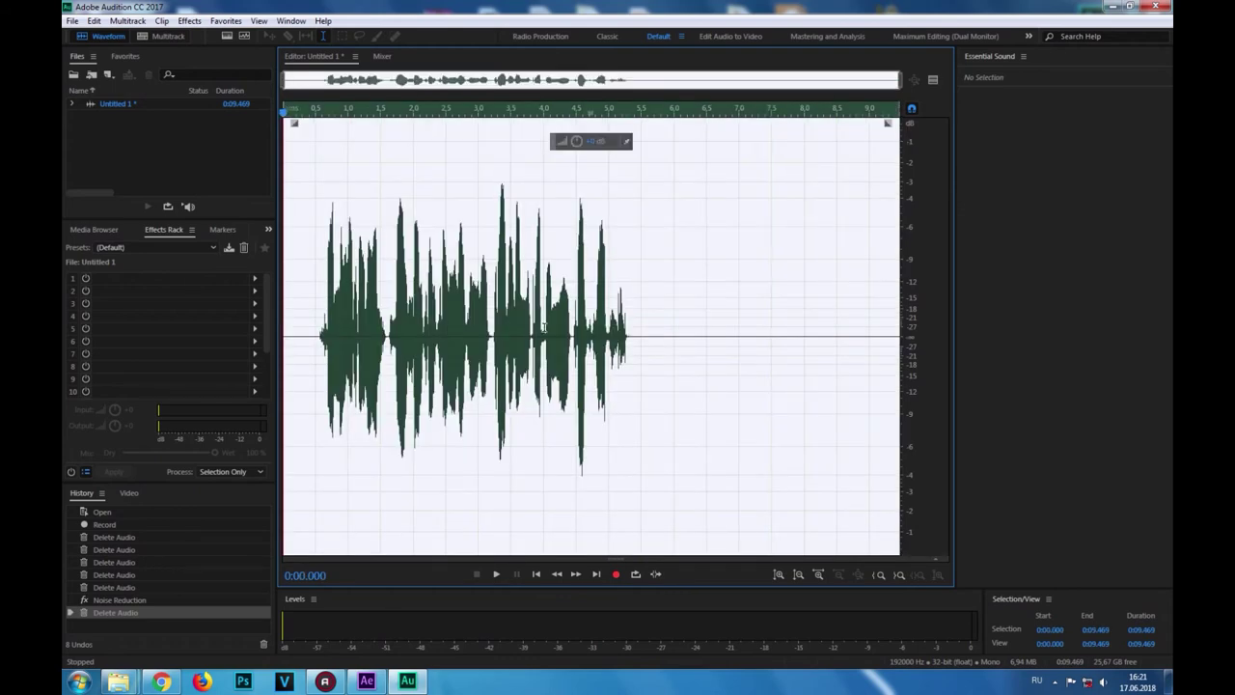
- Load the Podcast Voice preset in the effects rack and switch off its Adaptive Noise Reduction effect
left_click(206, 247)
left_click(207, 247)
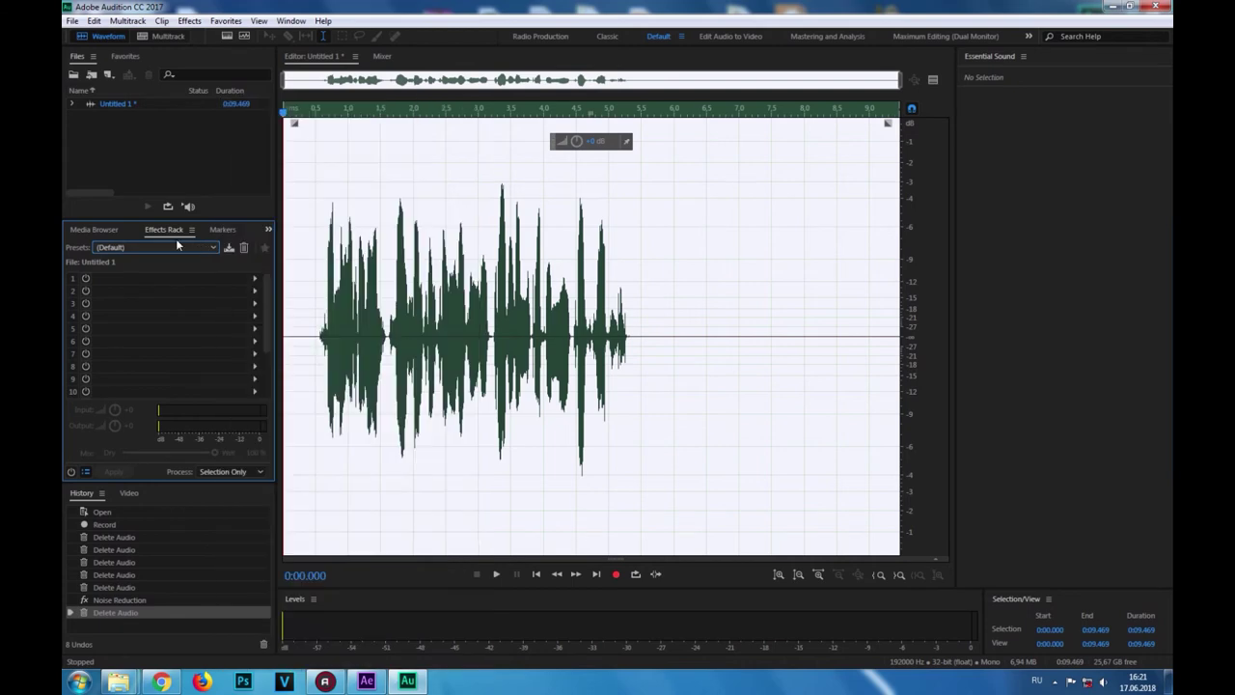
left_click(113, 231)
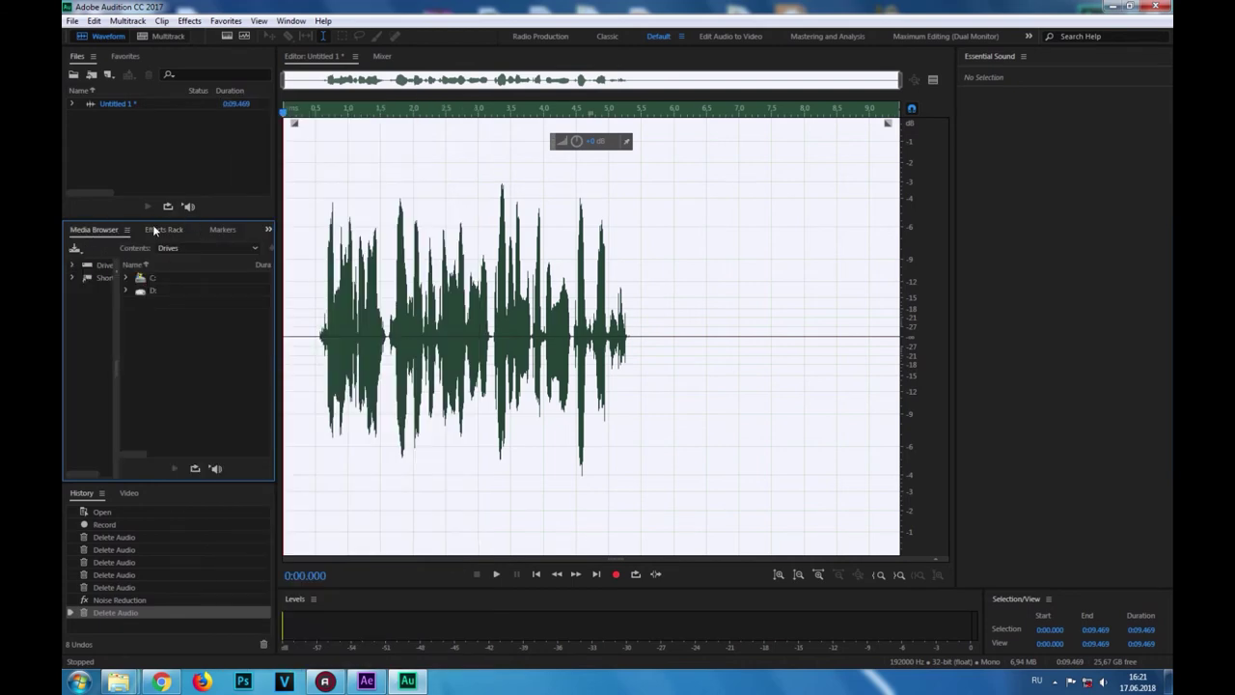
left_click(156, 230)
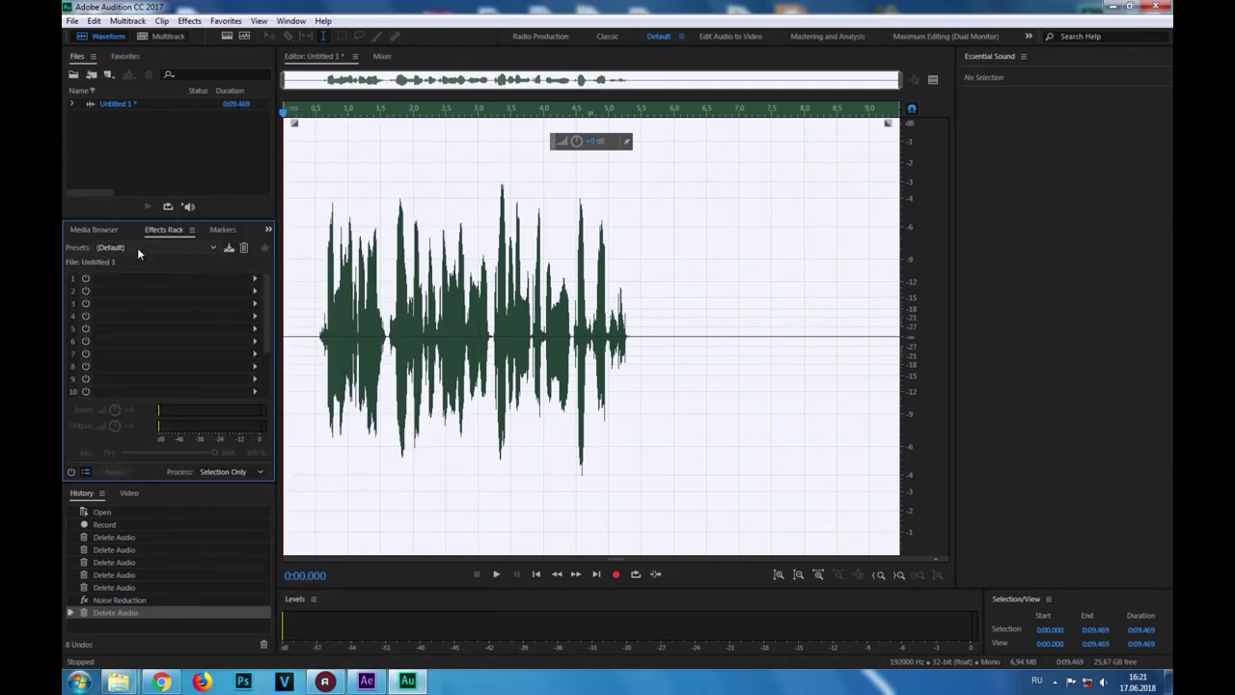
left_click(174, 244)
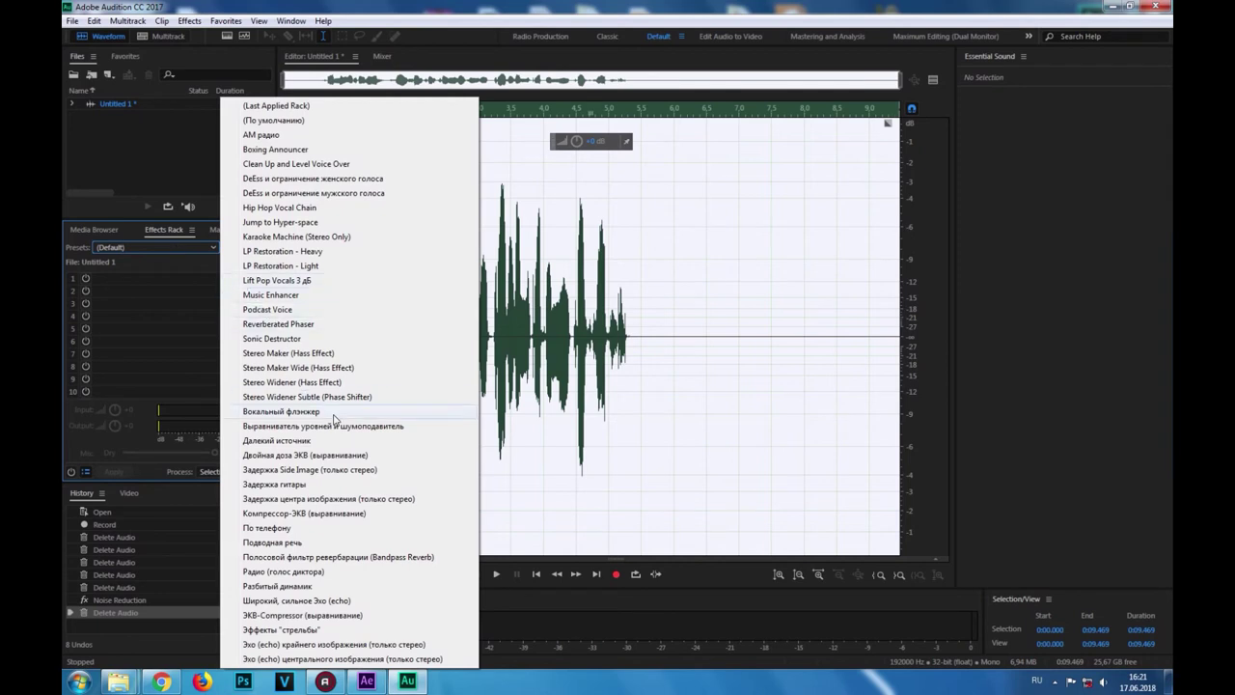
left_click(275, 310)
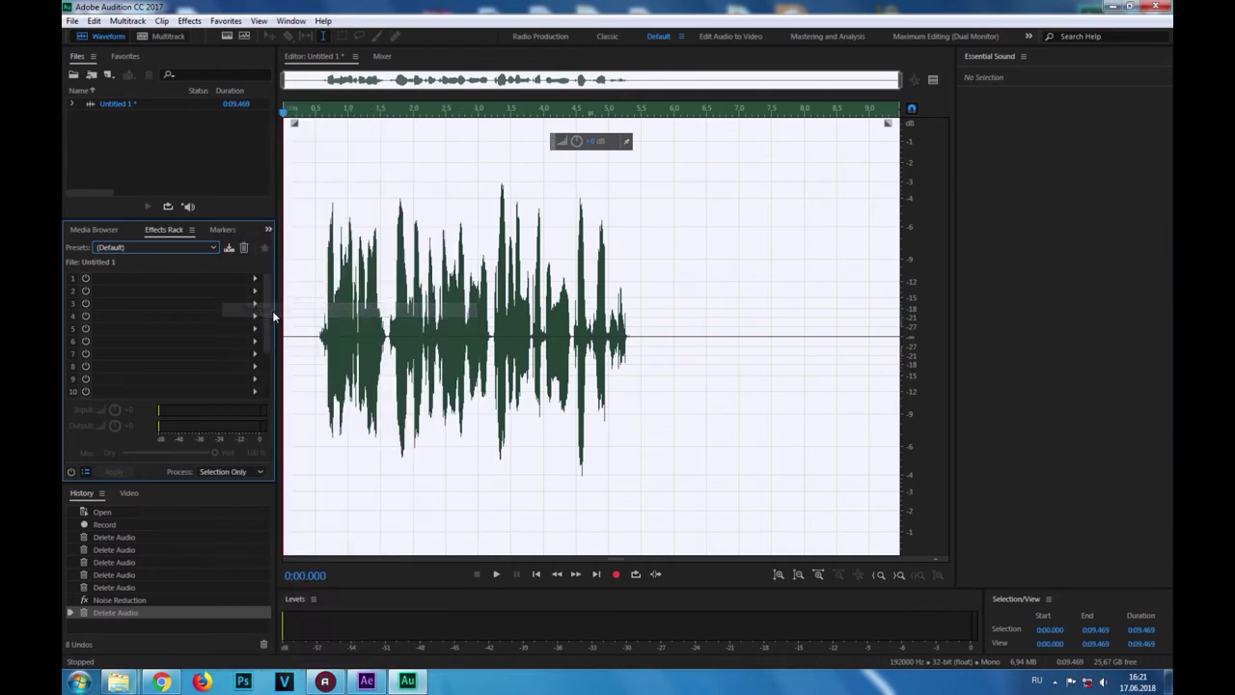
left_click(726, 381)
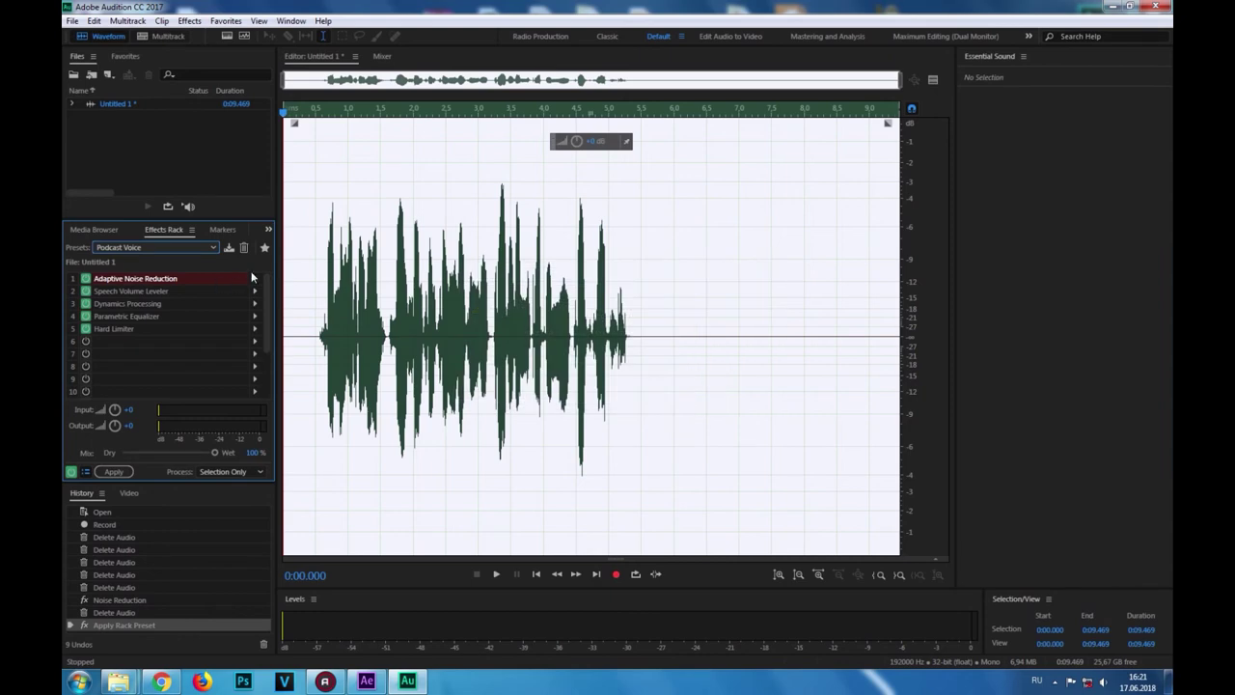
left_click(86, 280)
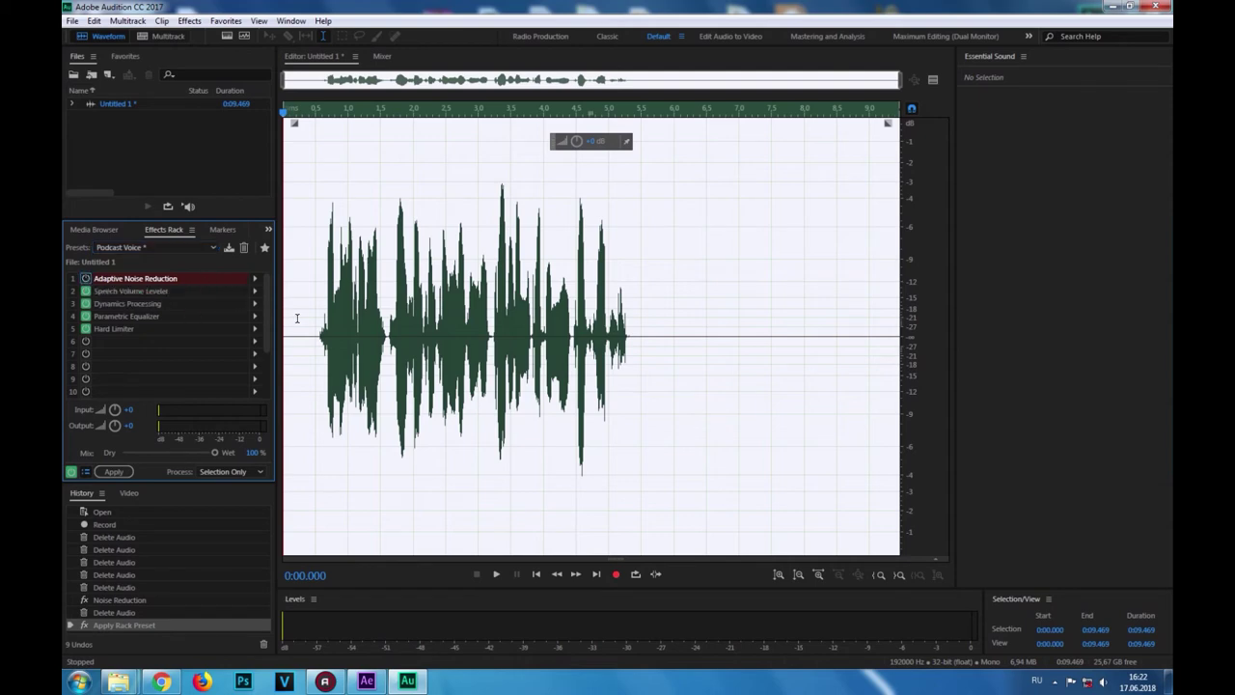
- Play the recording from its start with the Podcast Voice rack on and bypassed to compare the sound
left_click(332, 245)
key("space")
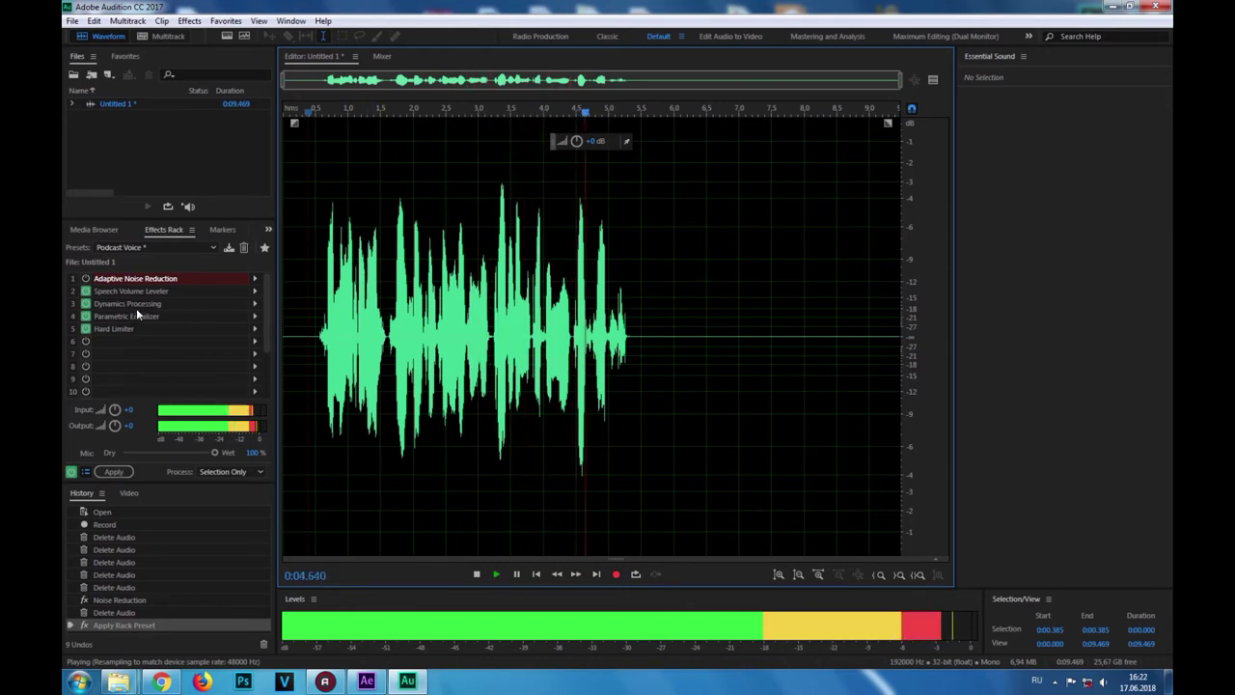
key("space")
left_click(303, 288)
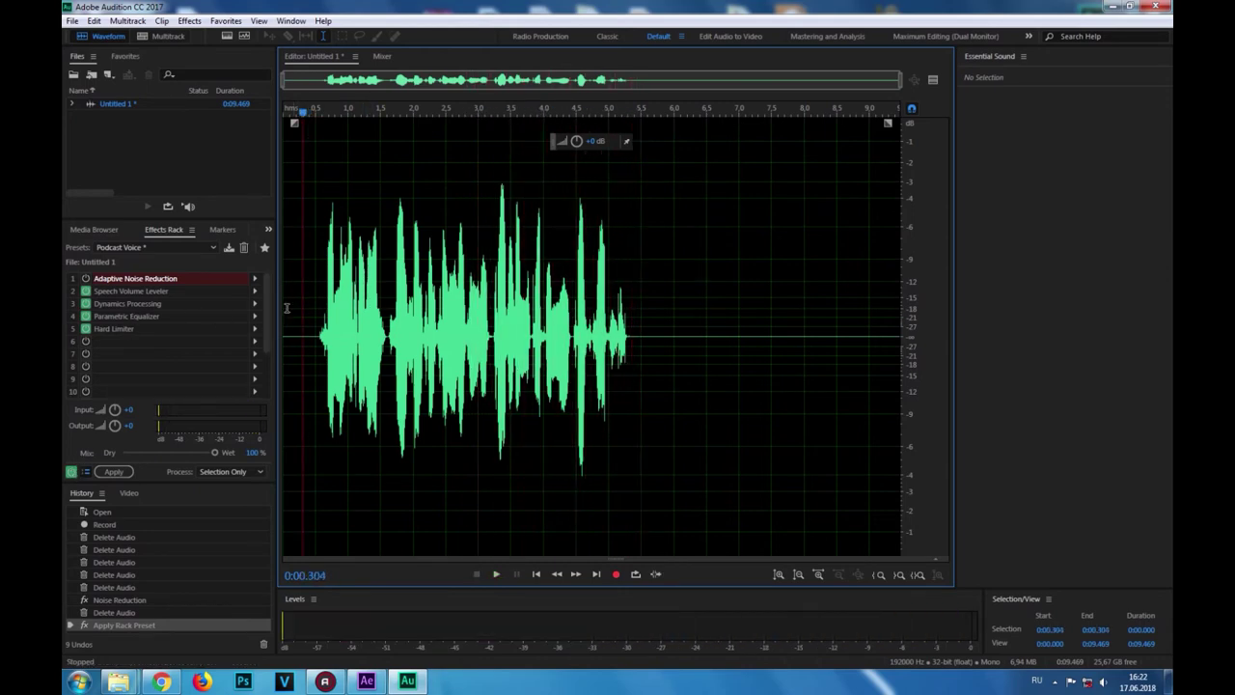
left_click(71, 472)
key("space")
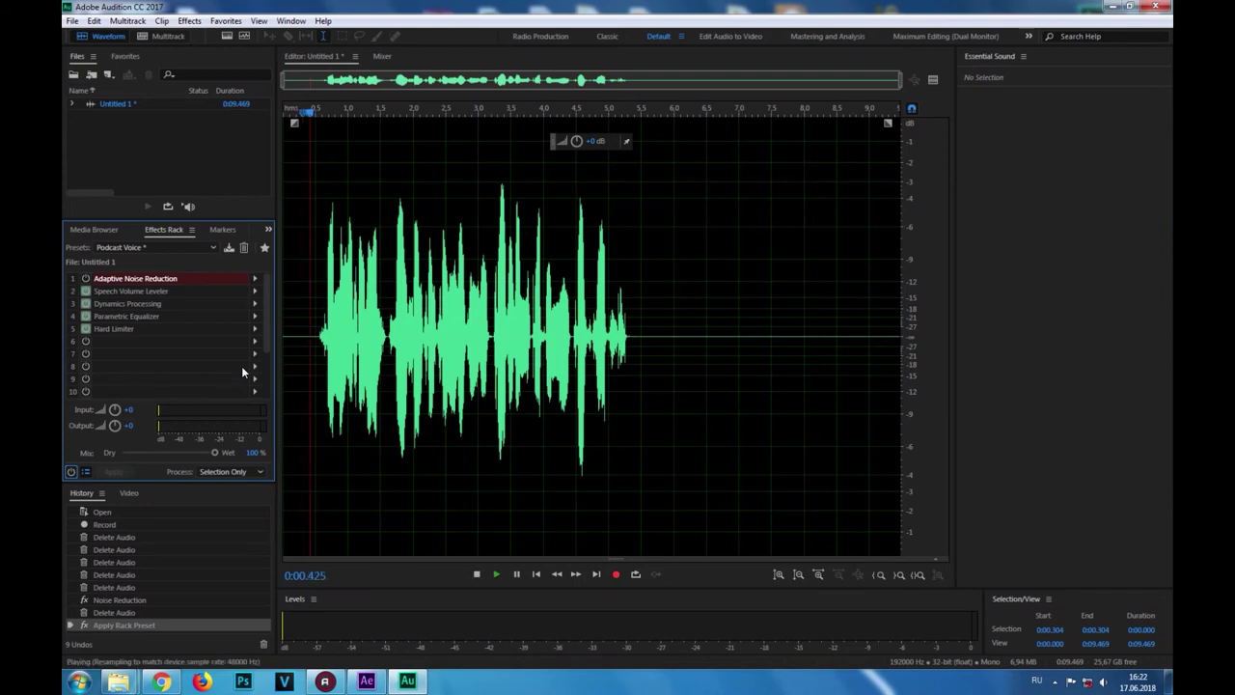
left_click(70, 472)
key("space")
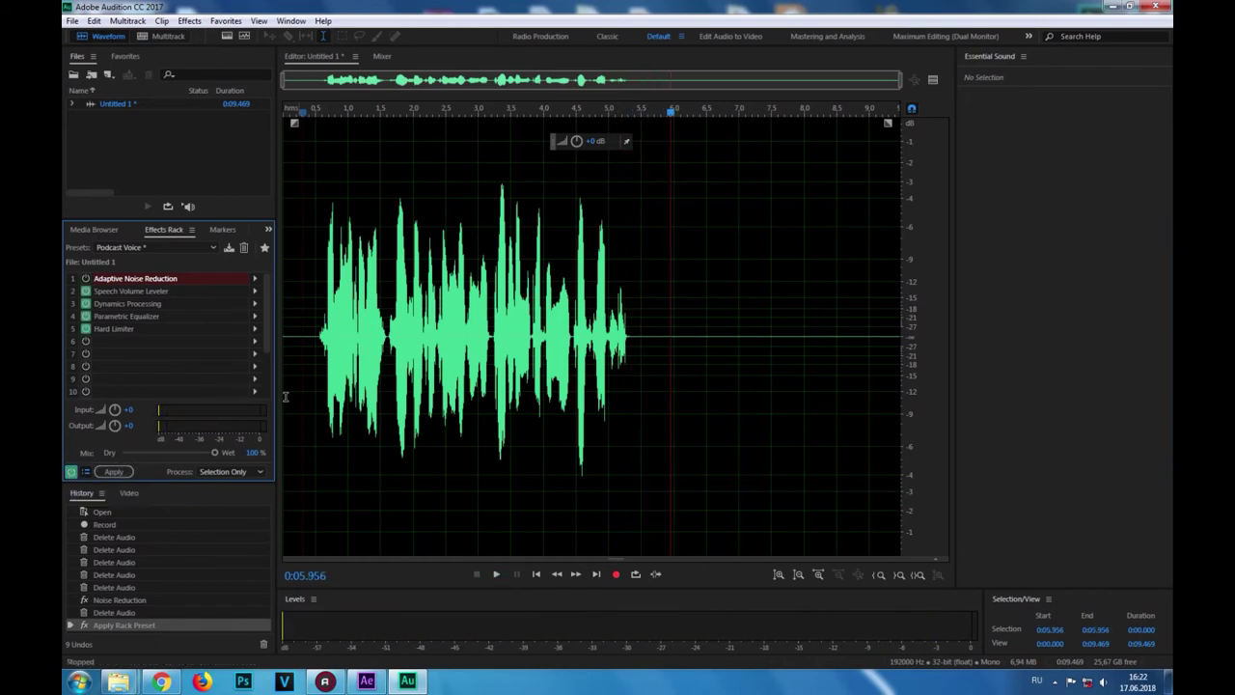
- Load the "Радио (голос диктора)" rack preset, listen briefly from 0.334 s and switch off its Multiband Compressor
left_click(191, 243)
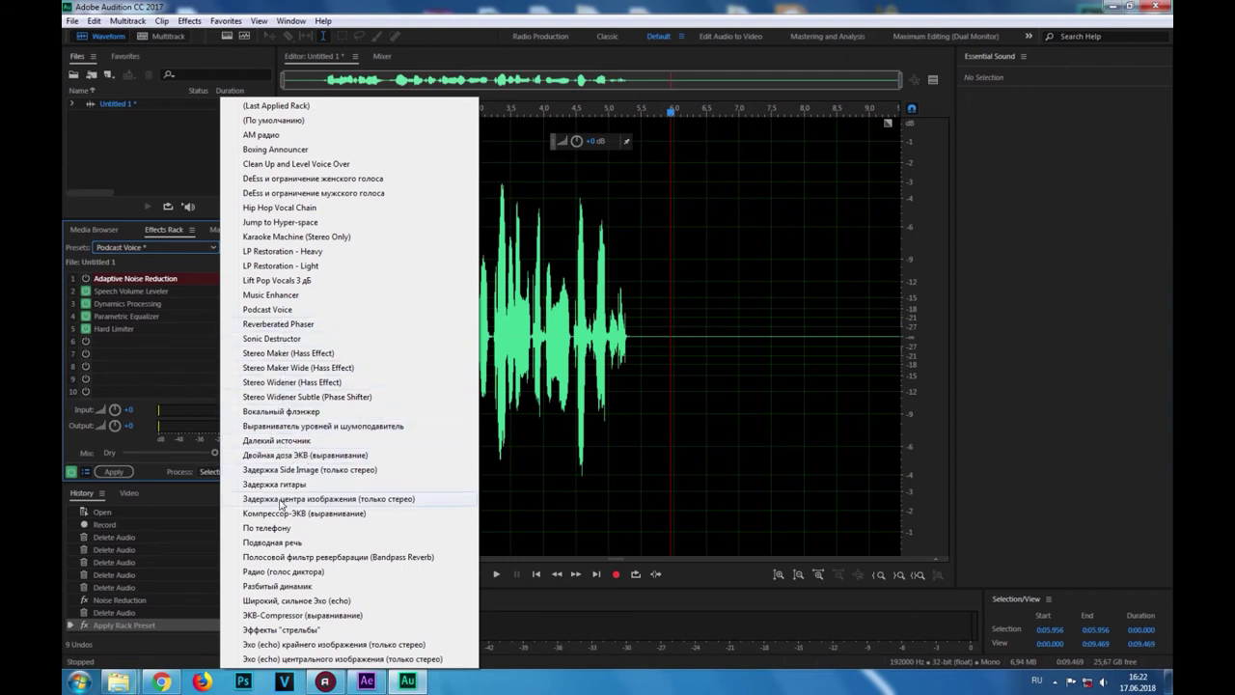
left_click(292, 571)
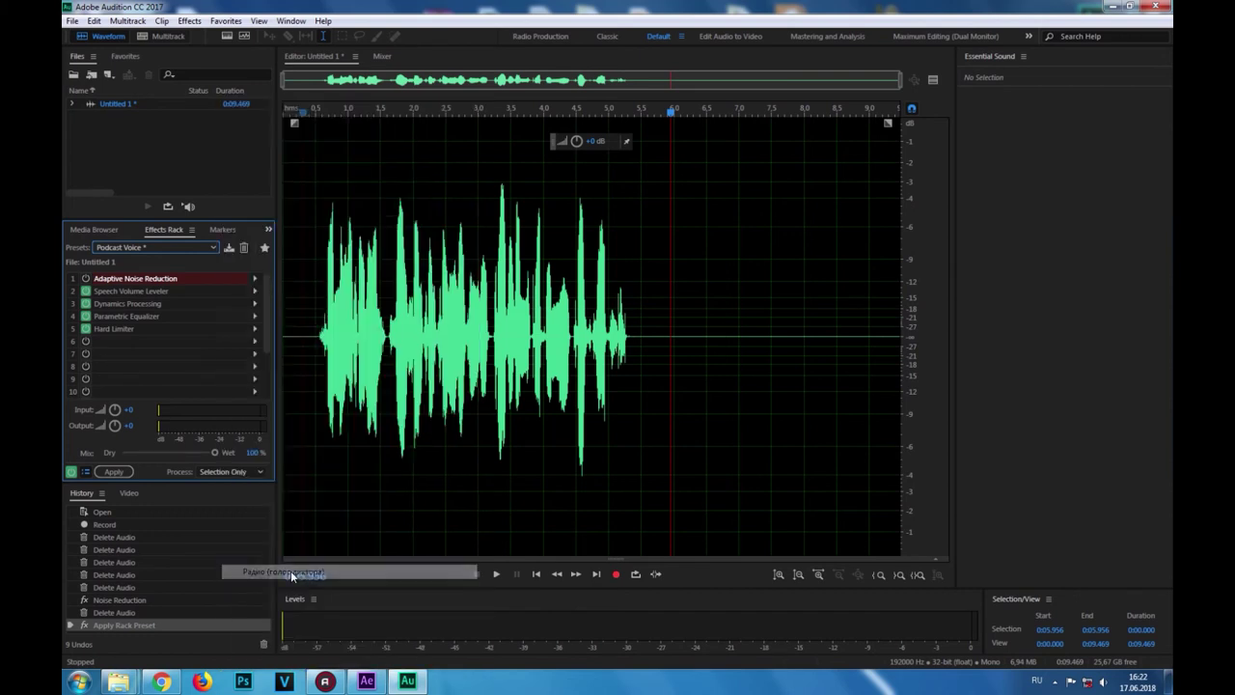
left_click(312, 290)
key("space")
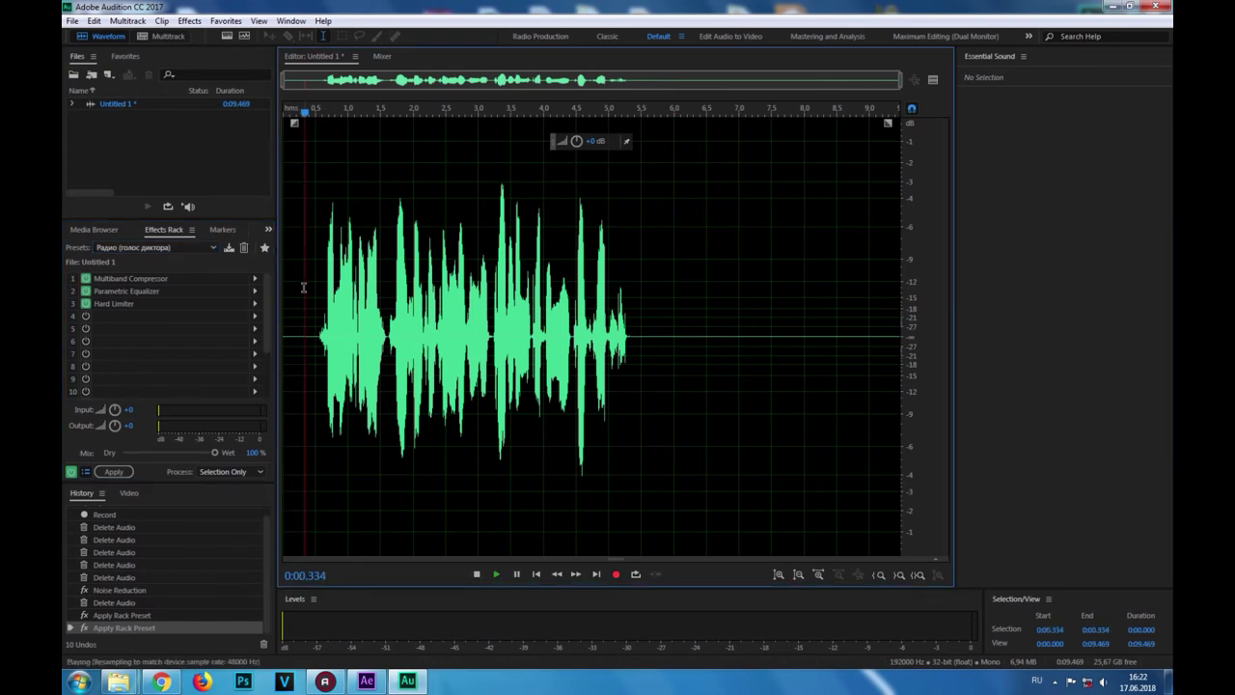
key("space")
left_click(85, 278)
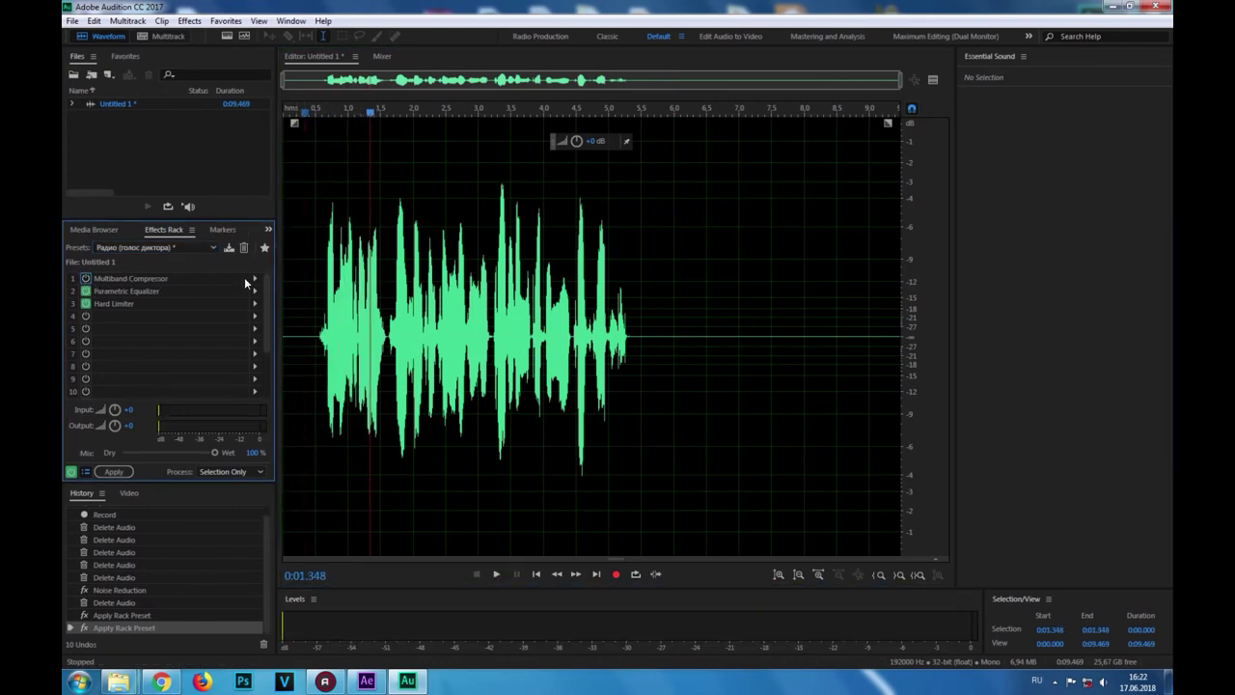
- Compare the recording with the remaining equalizer and limiter effects, playing from 0.500 s with the rack on and from 0.395 s with it bypassed
left_click(316, 280)
key("space")
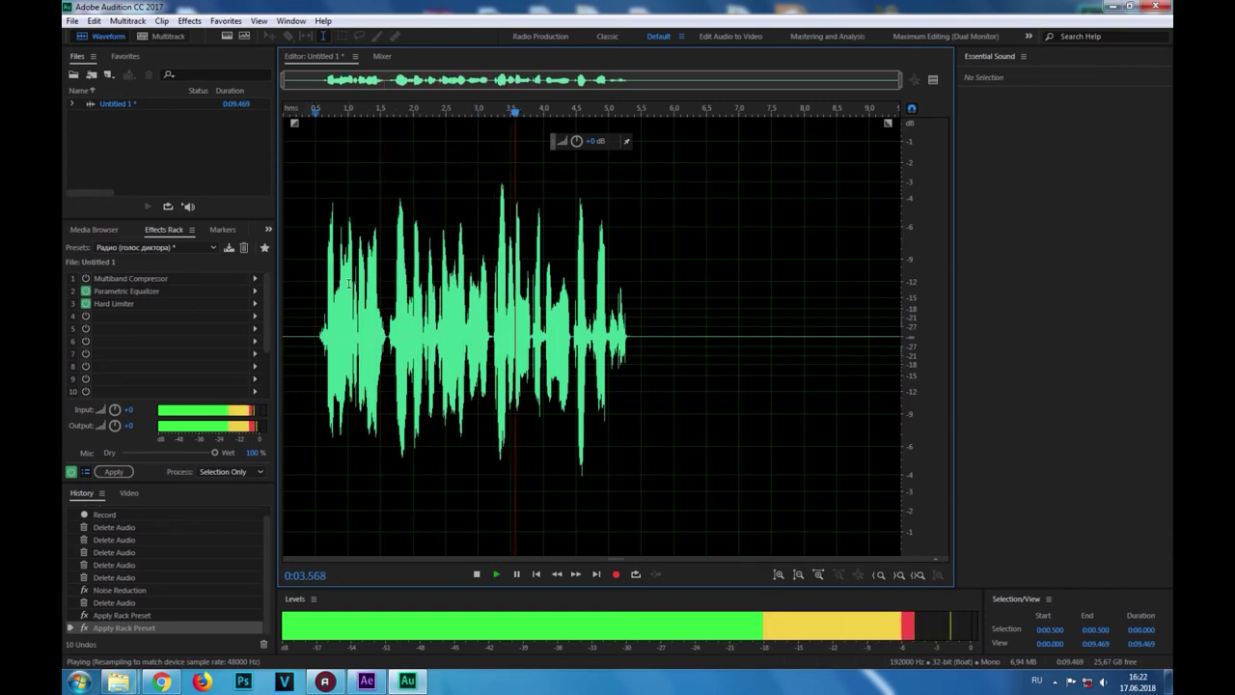
key("space")
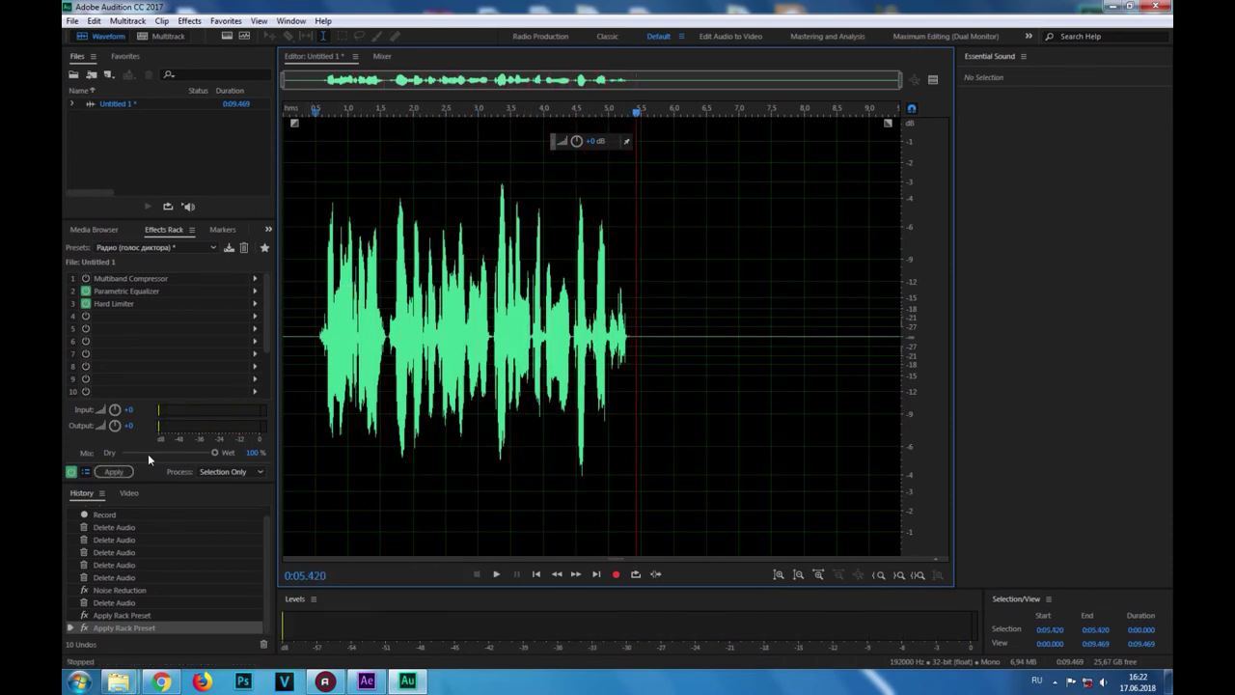
left_click(307, 331)
left_click(70, 471)
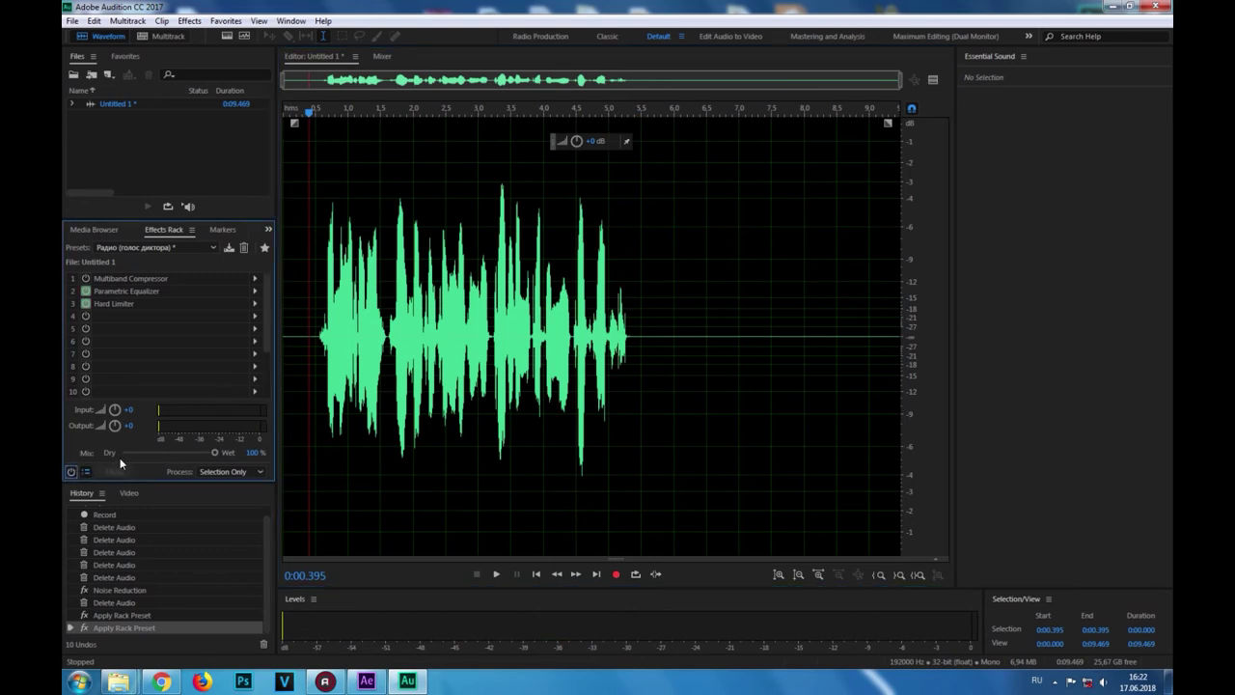
key("space")
left_click(70, 471)
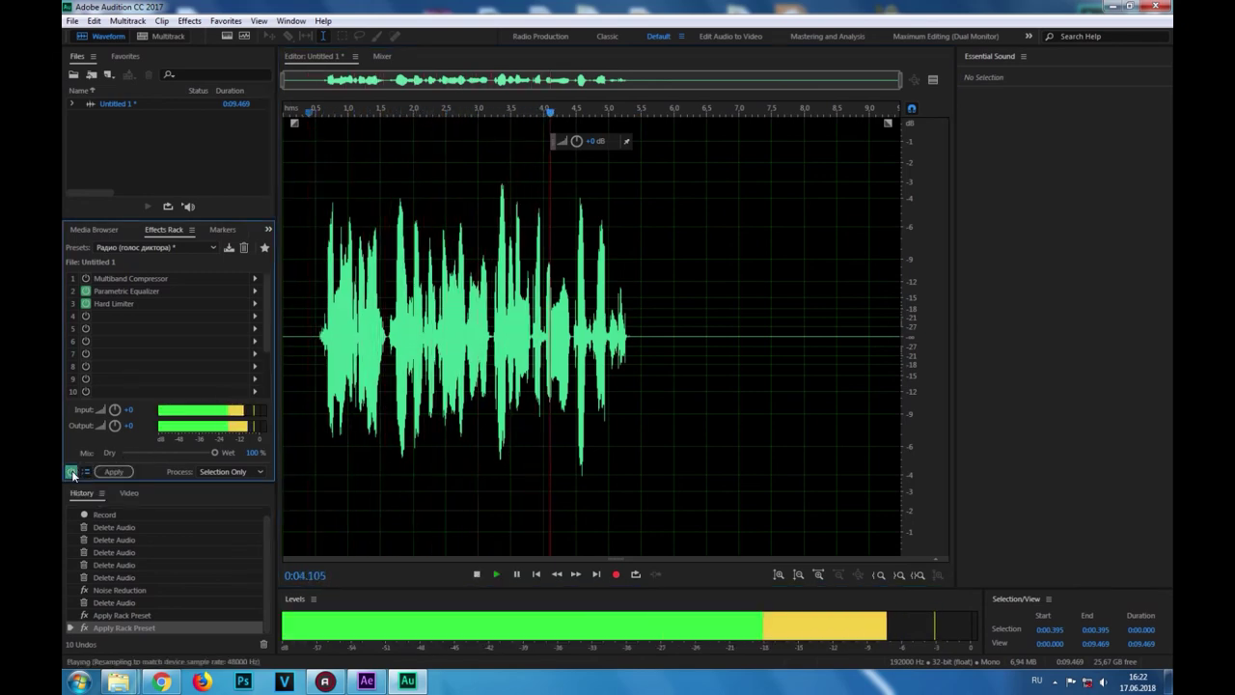
left_click(71, 470)
key("space")
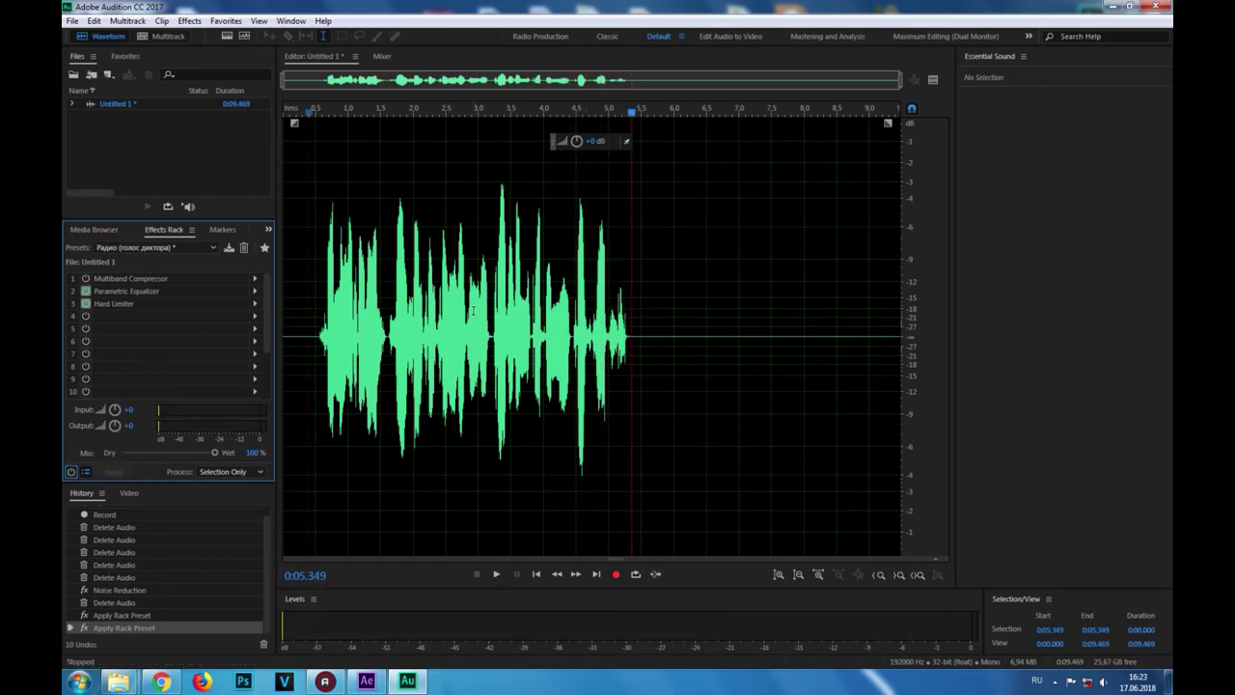
- Switch the effects rack back on, apply it to the recording and play the processed take from 0.500 s
left_click(70, 472)
left_click(110, 471)
left_click(311, 301)
key("space")
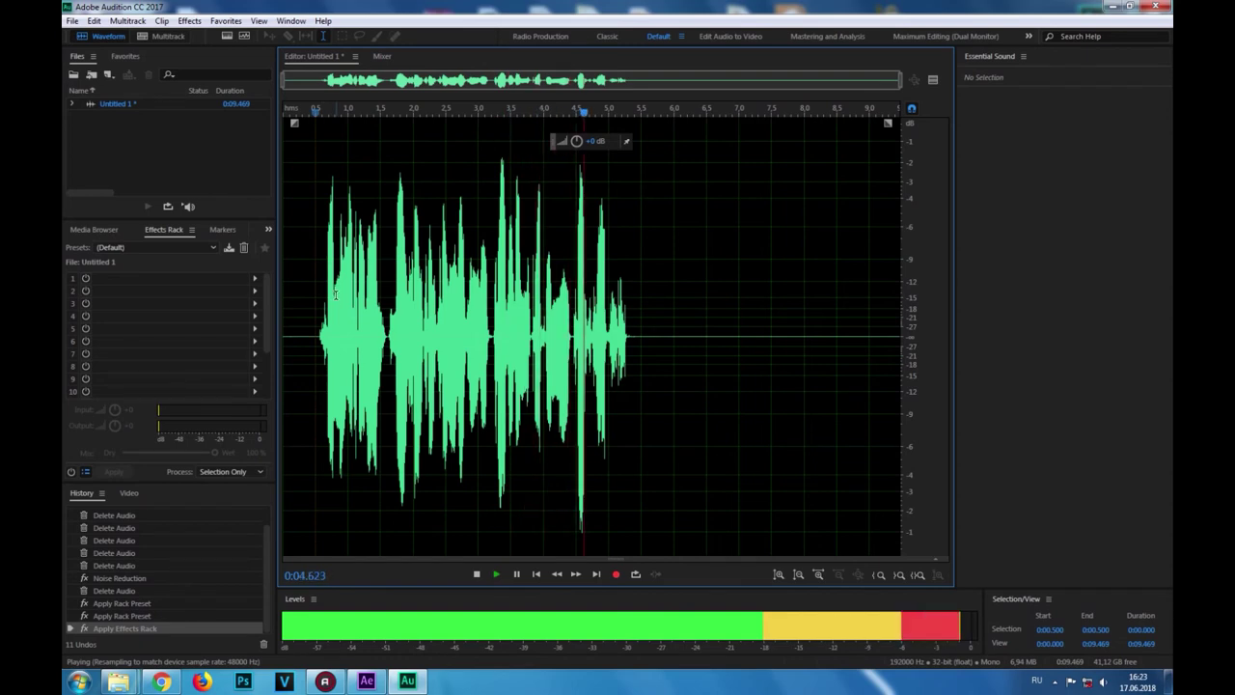
key("ctrl+a")
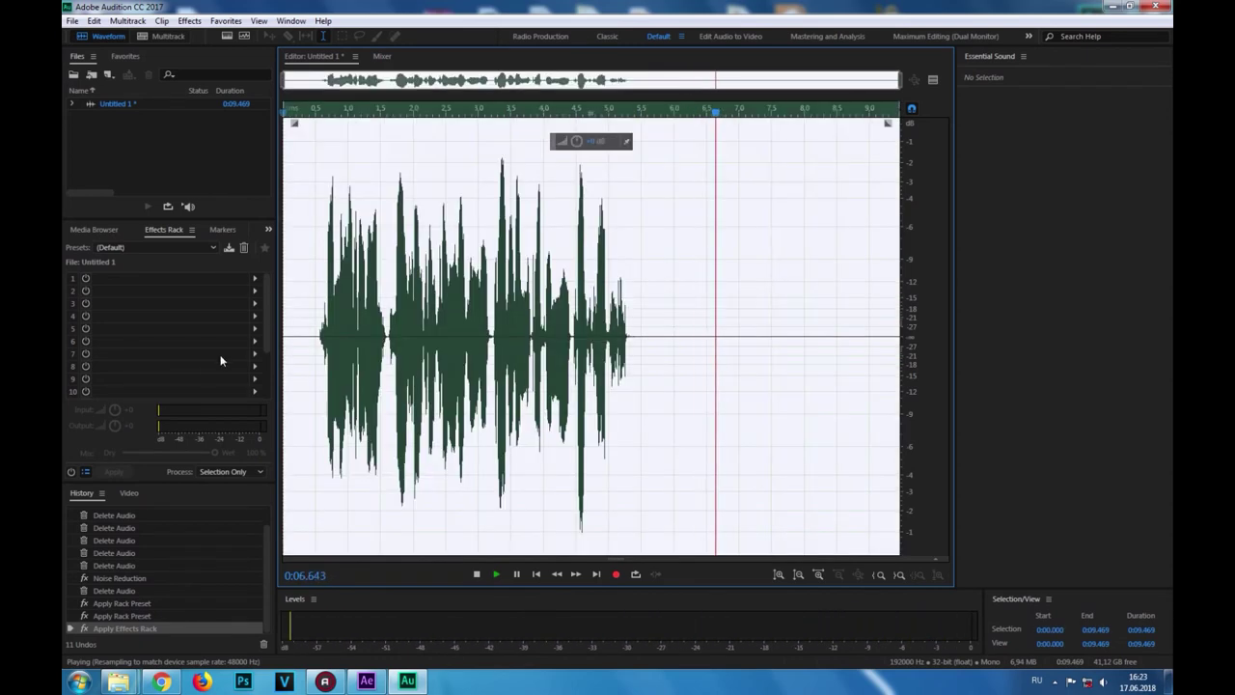
key("space")
- Compare the waveform before and after the applied effects rack by stepping through the history
left_click(406, 287)
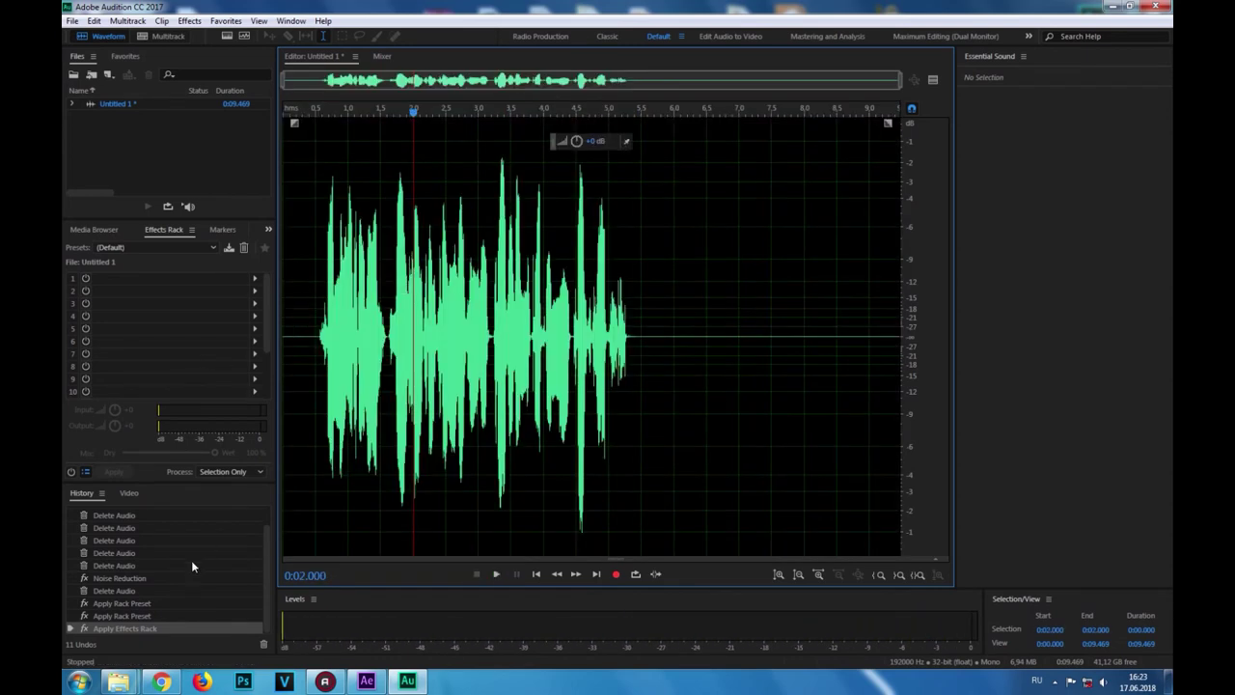
left_click(144, 616)
left_click(148, 628)
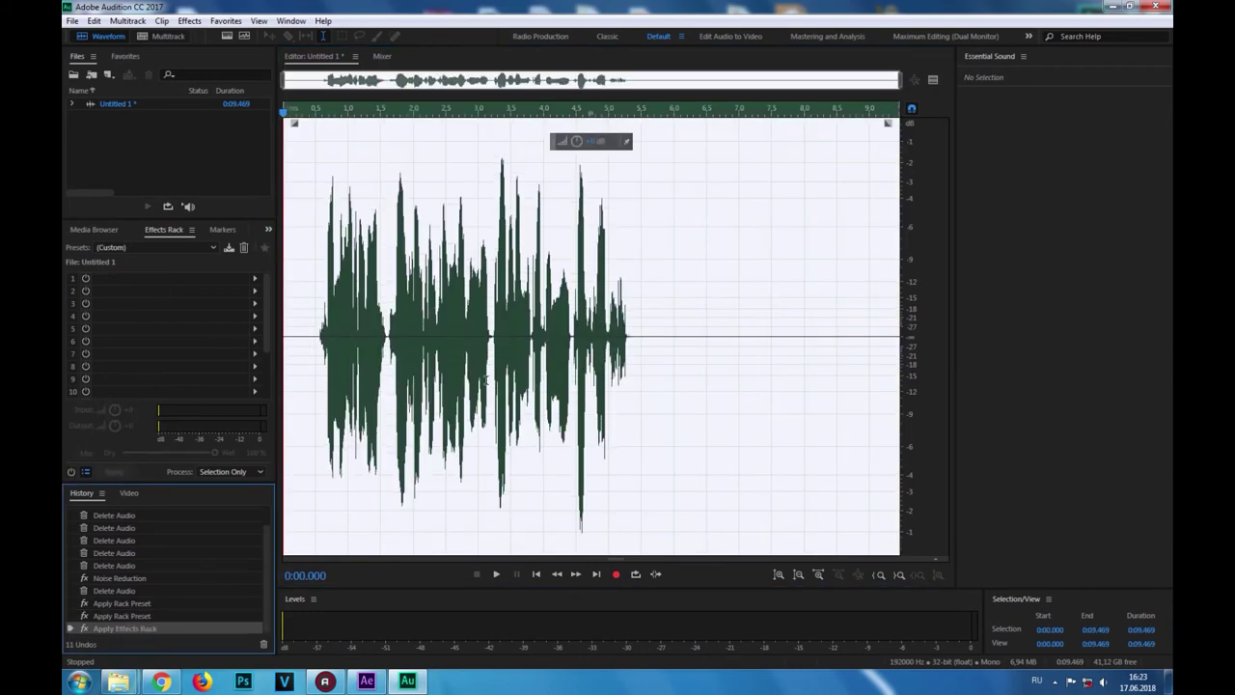
- Select the entire recording, then preview and apply the Mastering effect with the custom equalizer curve and 22% Loudness Maximizer
left_click(505, 379)
key("ctrl+a")
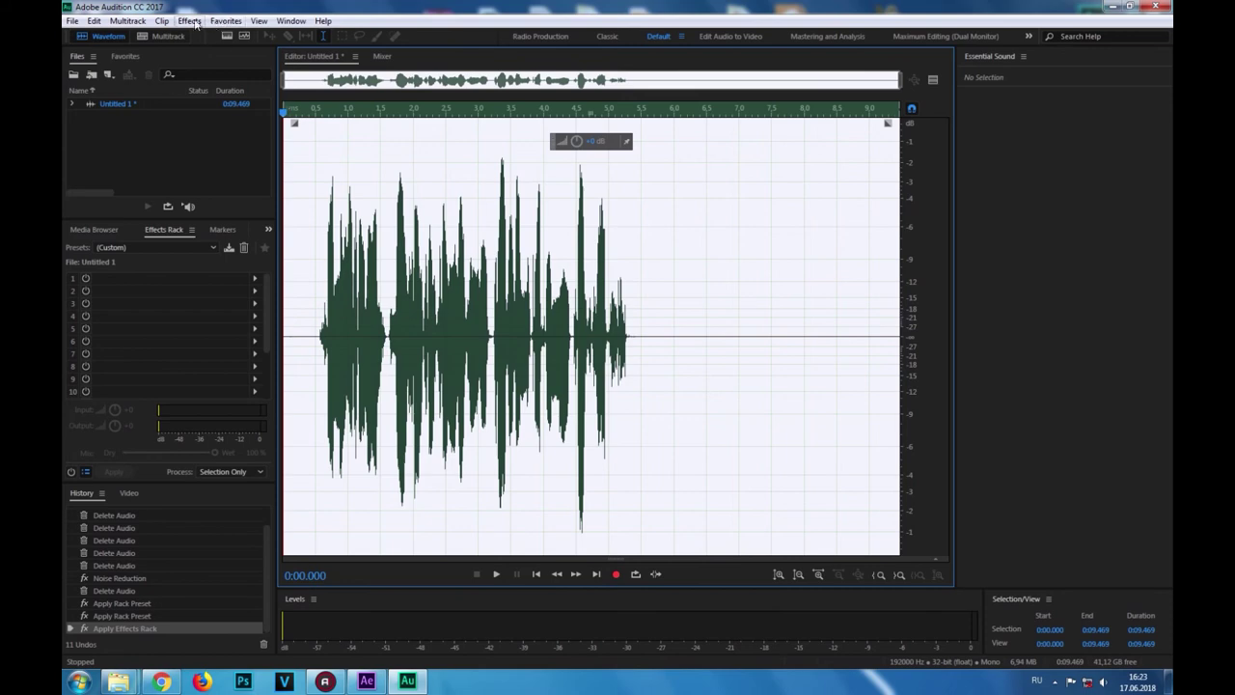
left_click(226, 20)
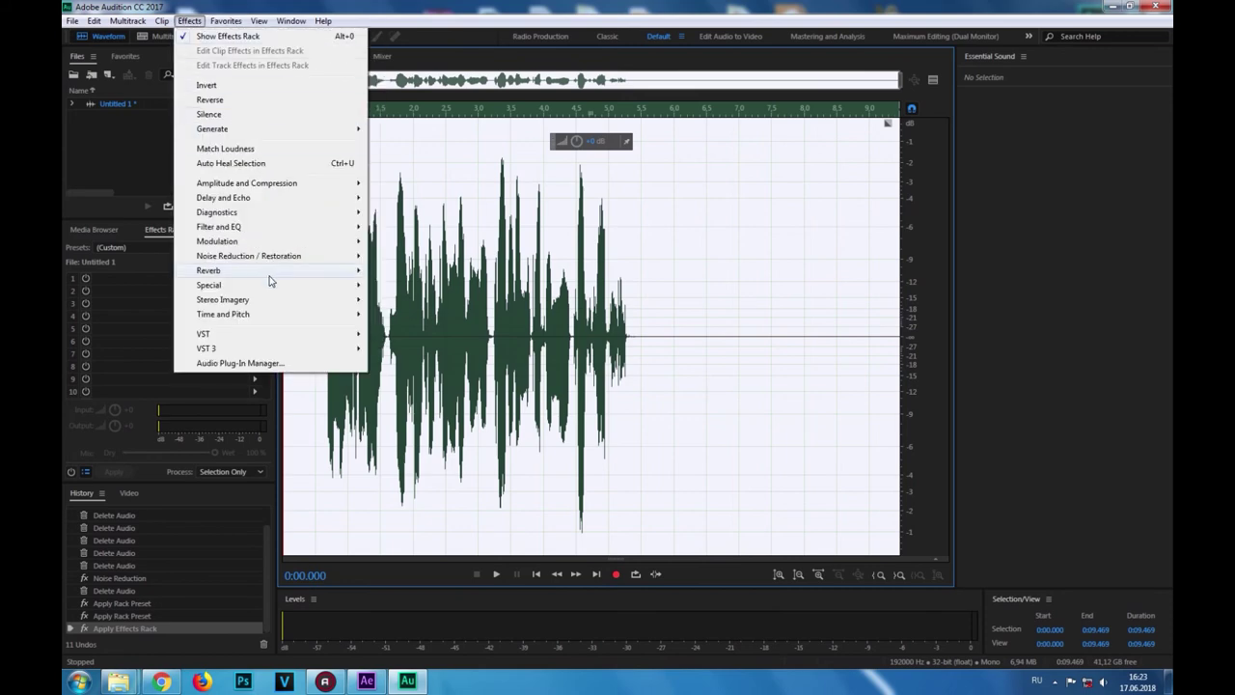
mouse_move(285, 288)
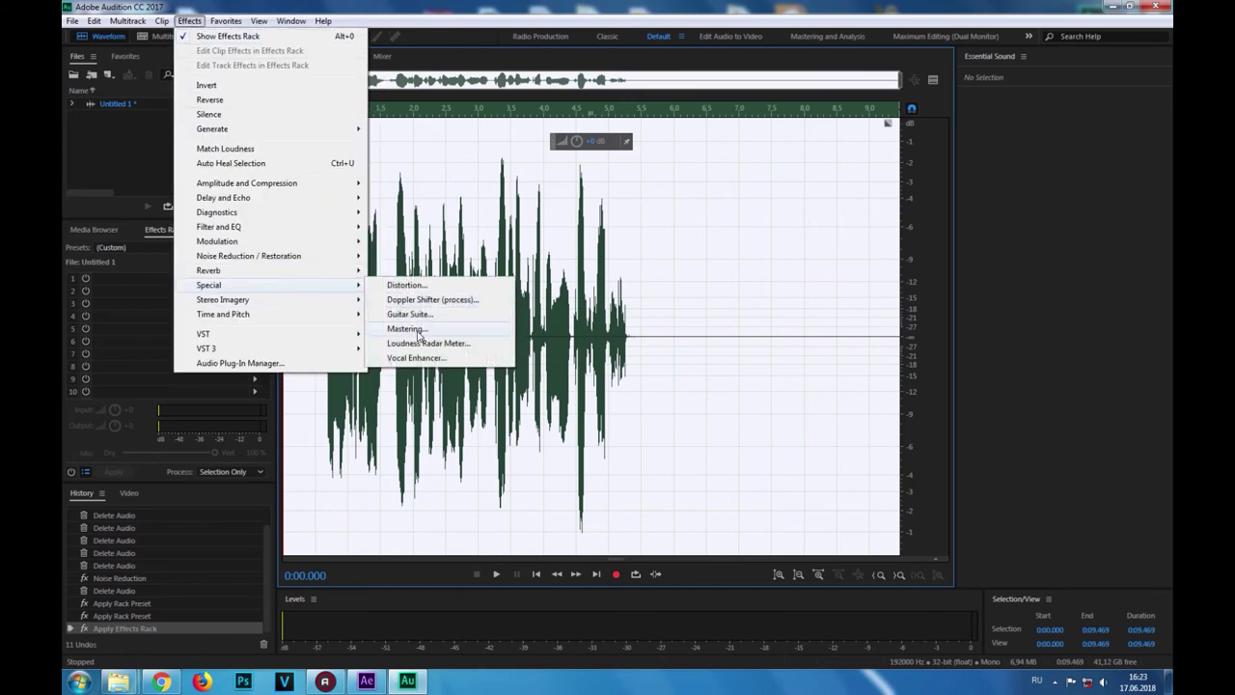
left_click(421, 331)
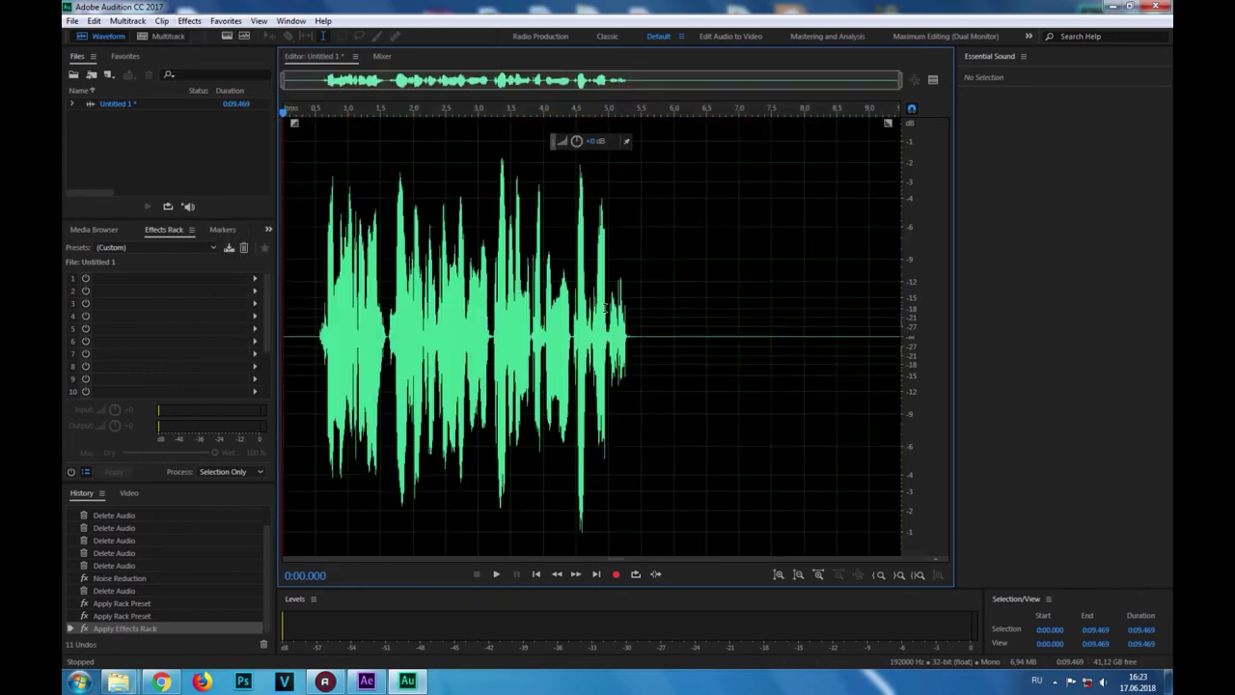
left_click(190, 20)
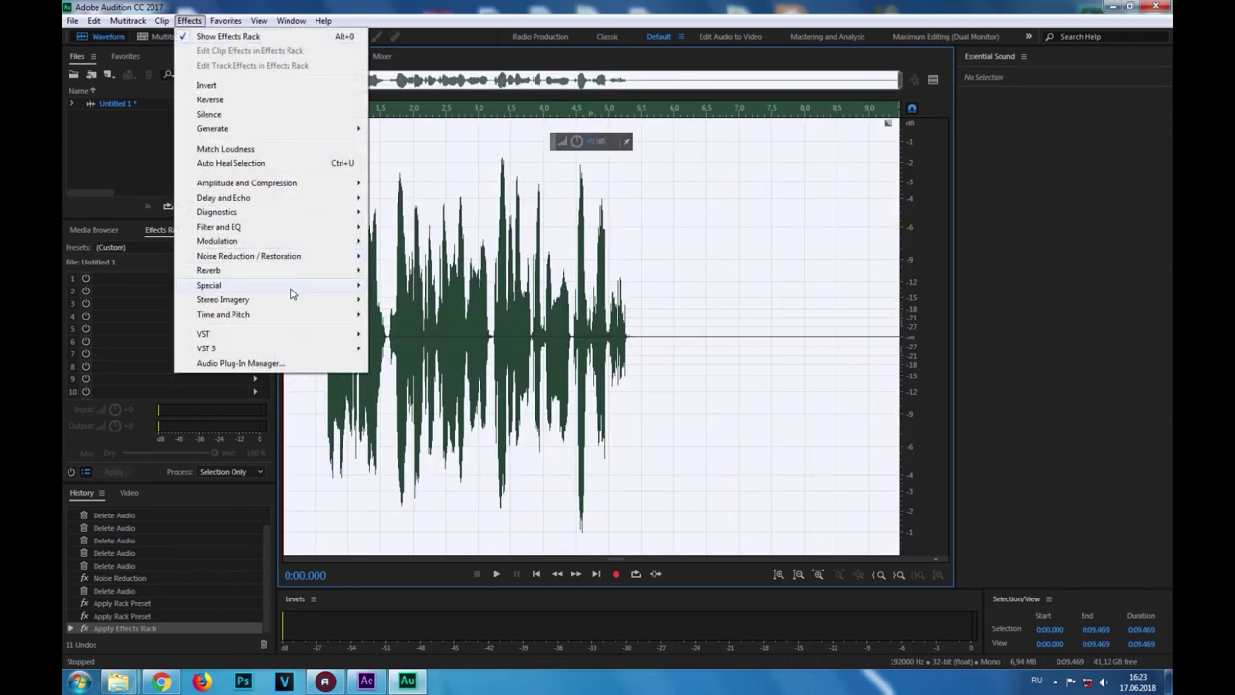
mouse_move(306, 287)
left_click(414, 331)
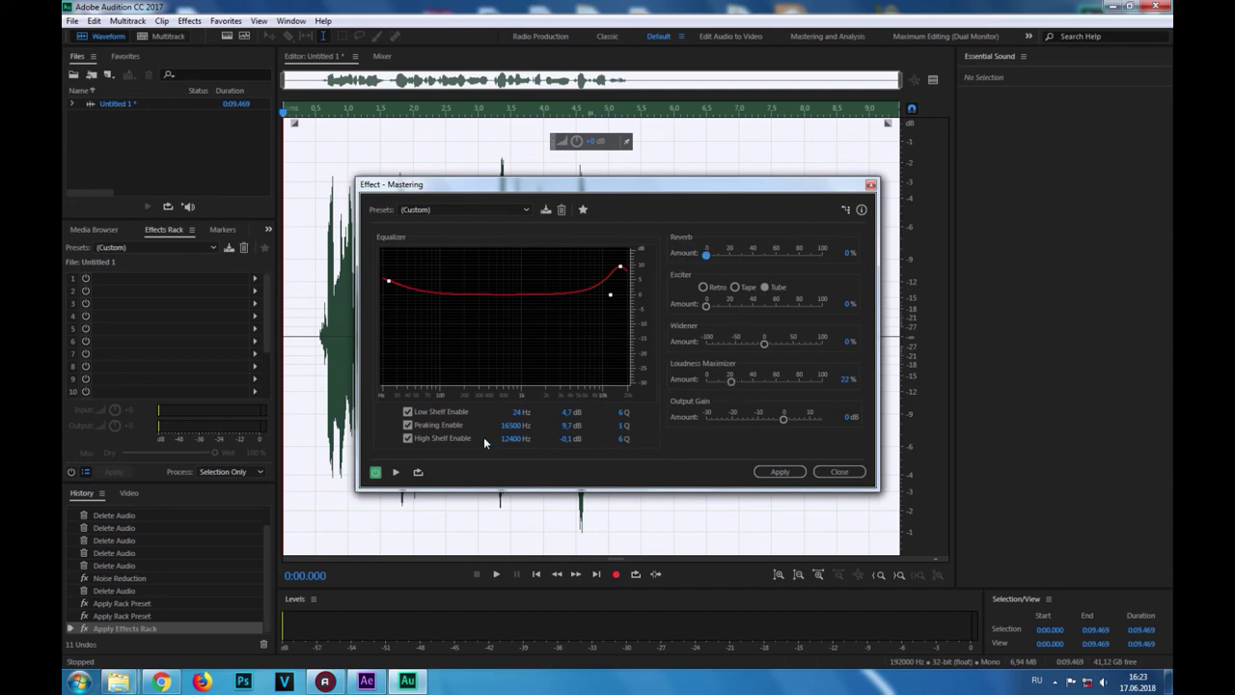
key("space")
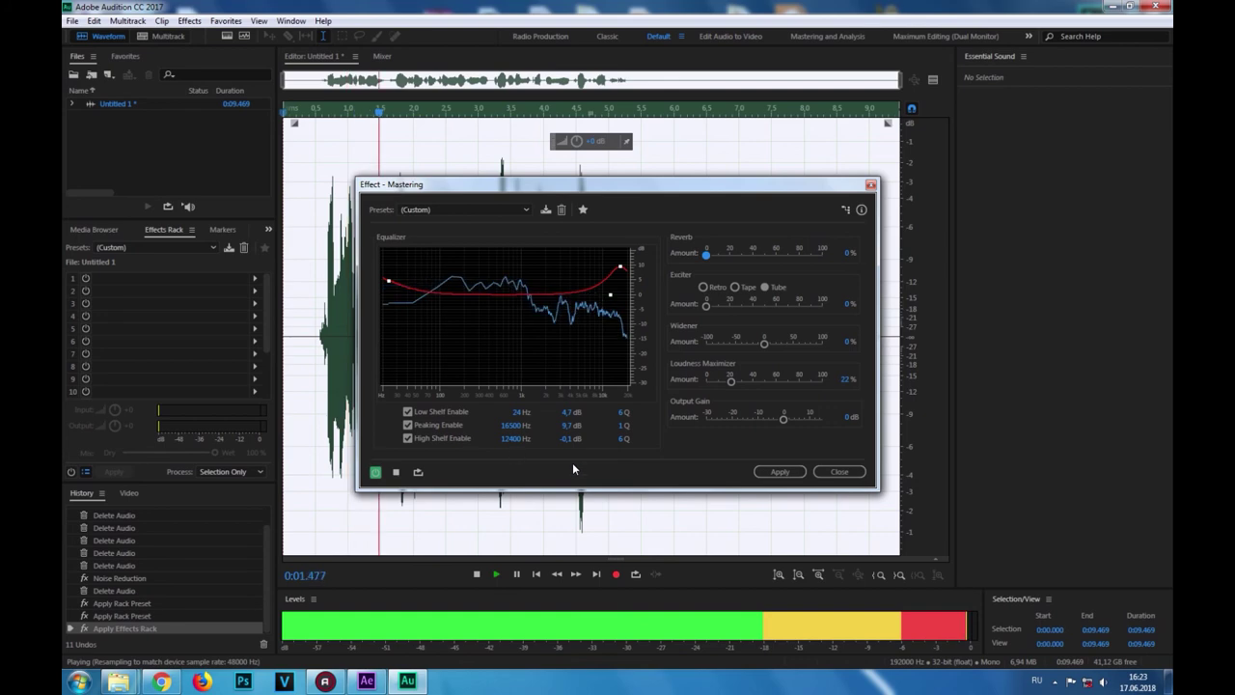
left_click(798, 473)
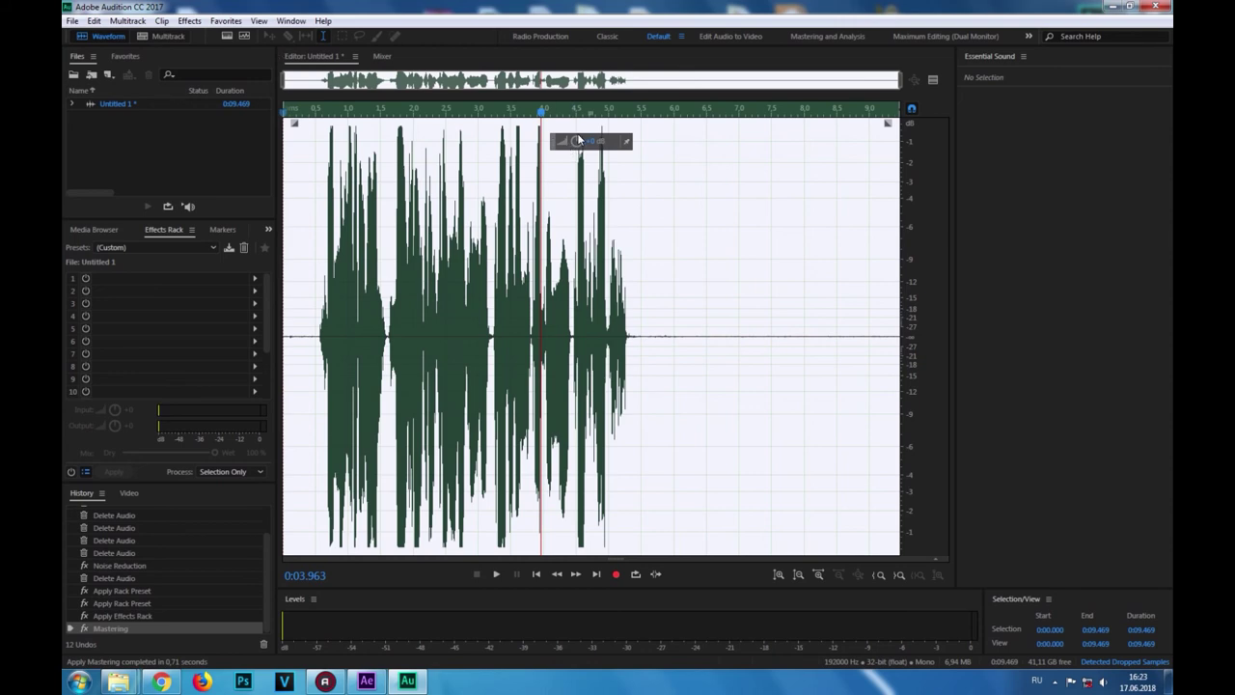
- Lower the volume of the whole recording until its peaks reach about -4 dB, and play it from 1.000 s
left_click_drag(578, 141, 360, 142)
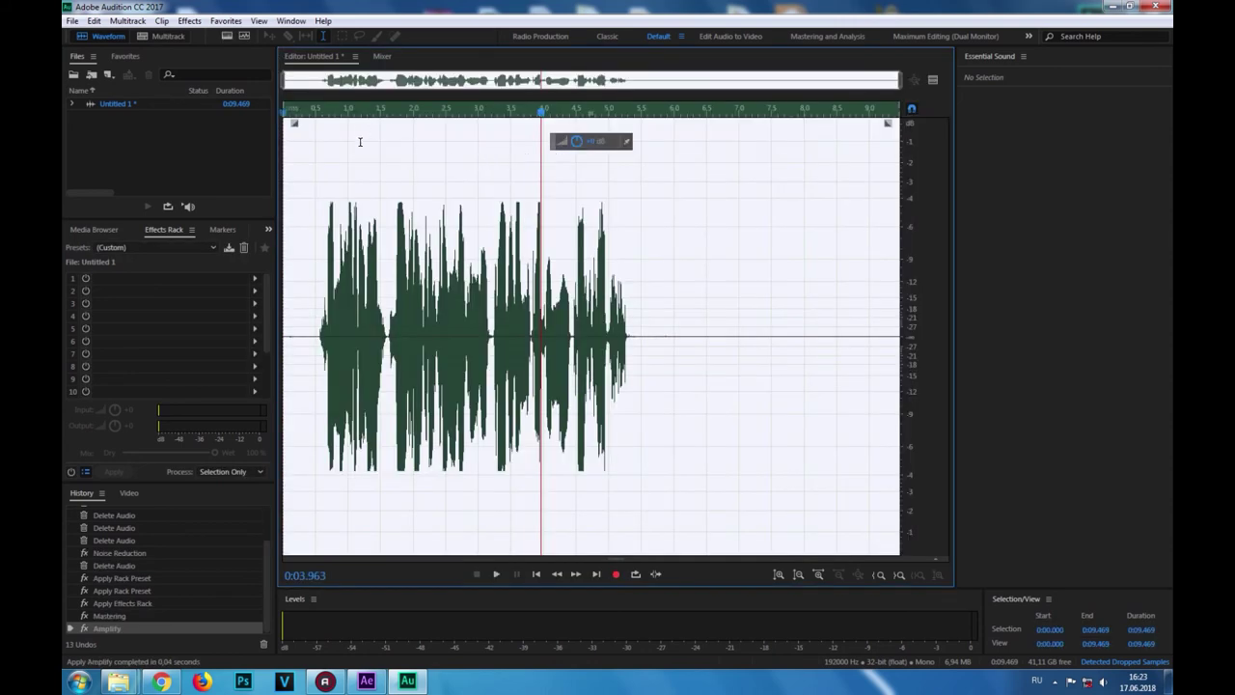
left_click(348, 182)
key("space")
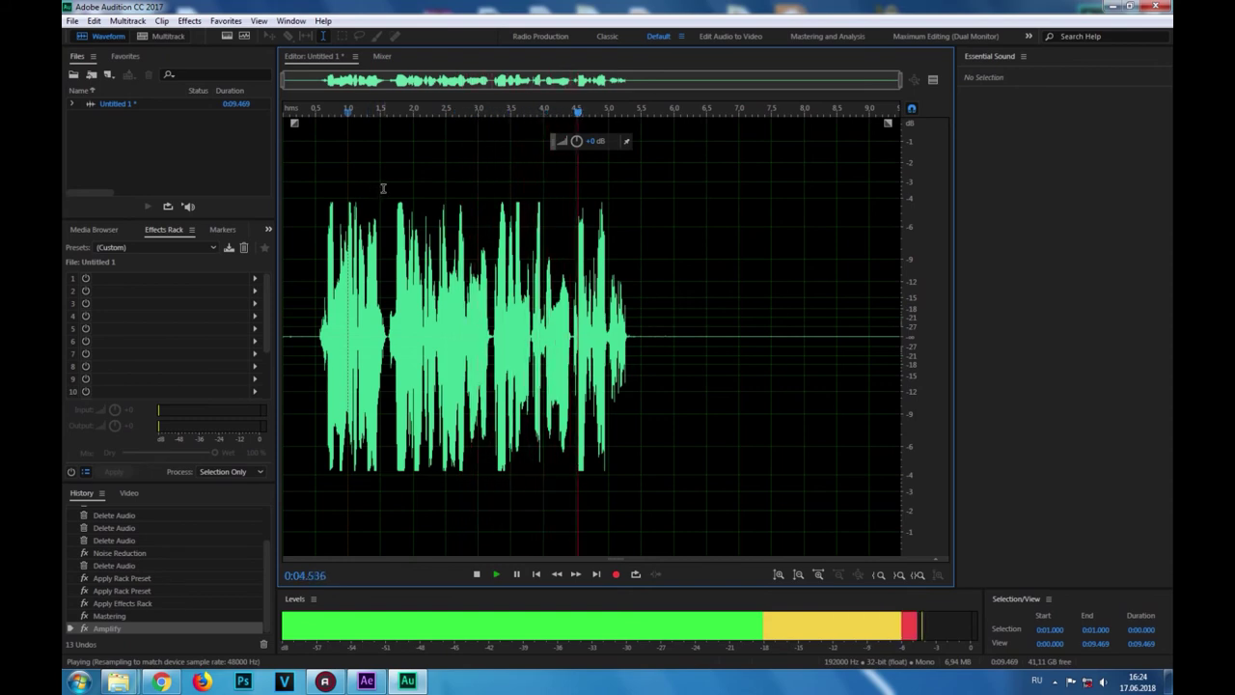
key("space")
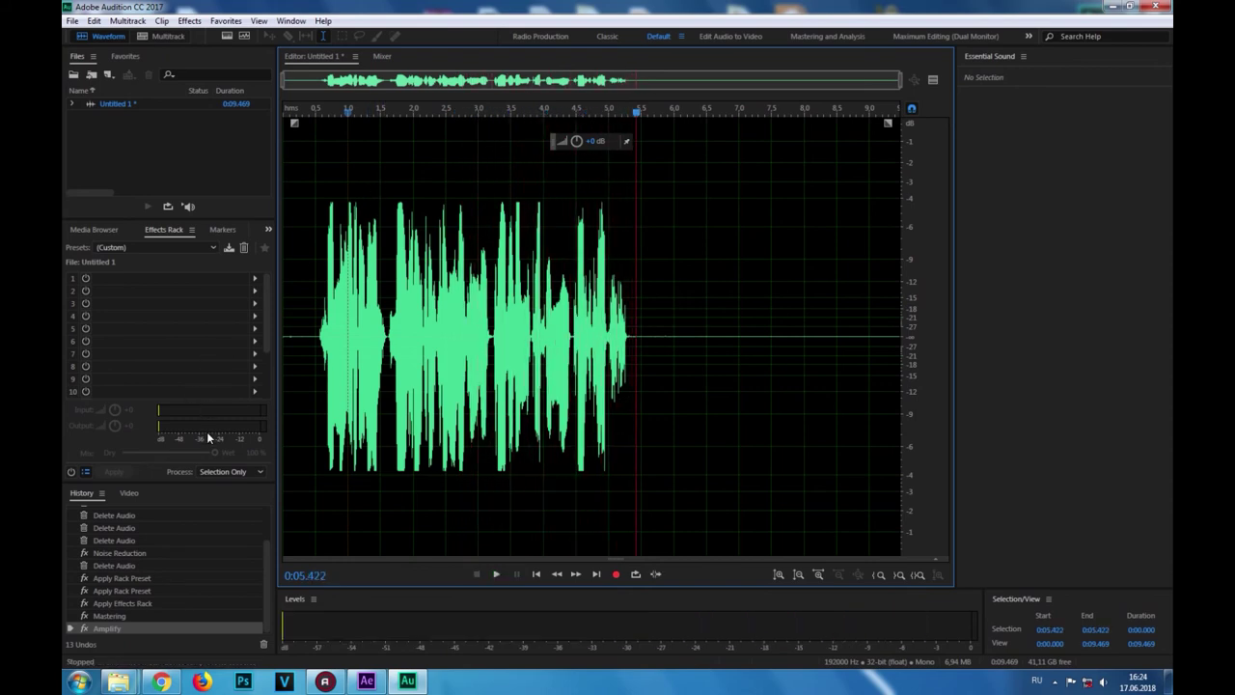
- Go back to the Record state in the history and listen to the unprocessed take from 2.220 s
left_click_drag(266, 572, 267, 537)
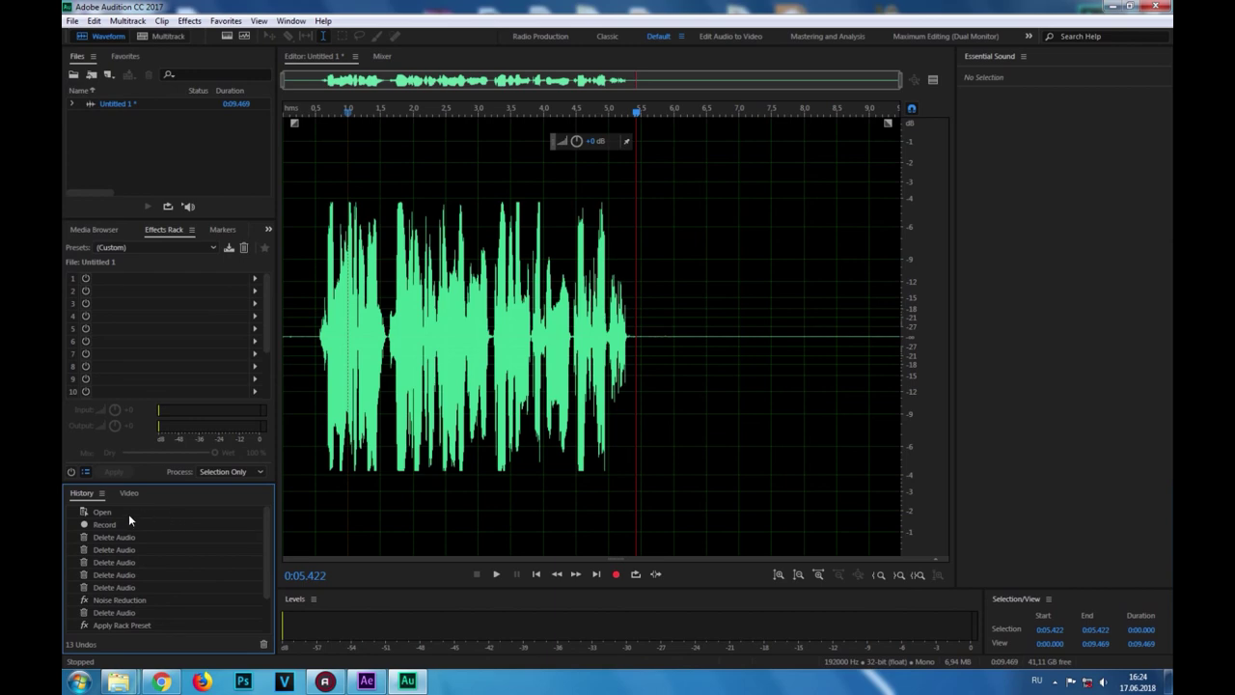
left_click(104, 524)
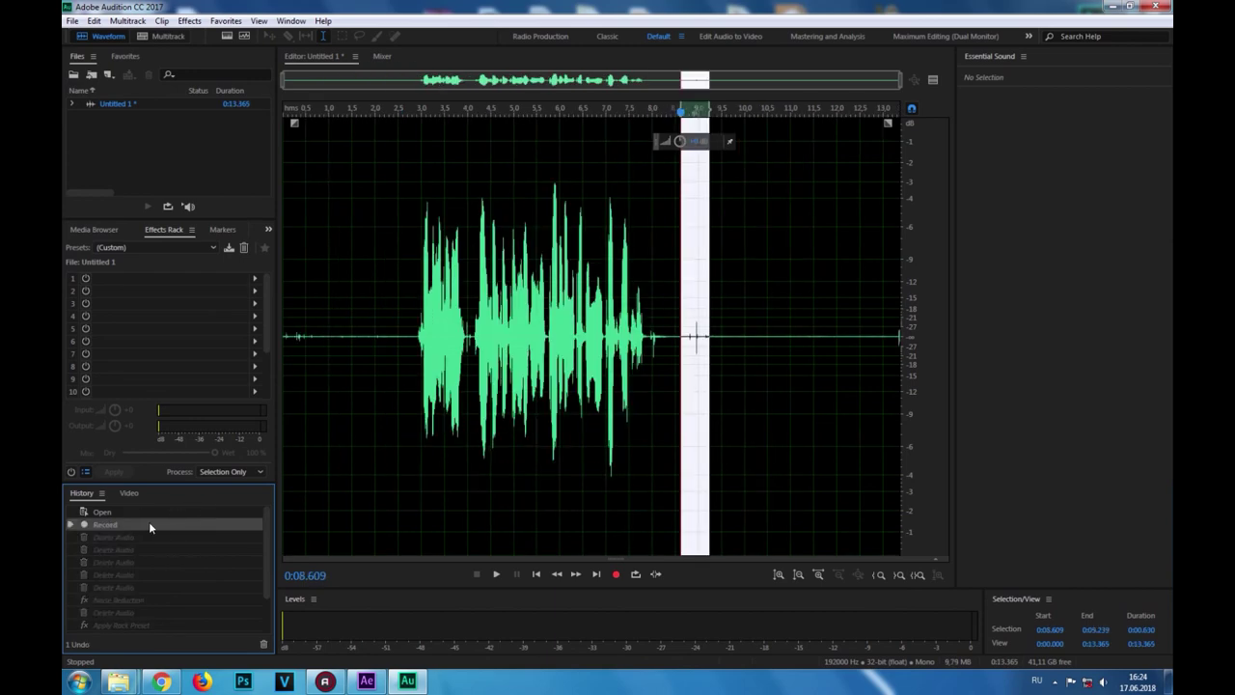
left_click(384, 343)
key("space")
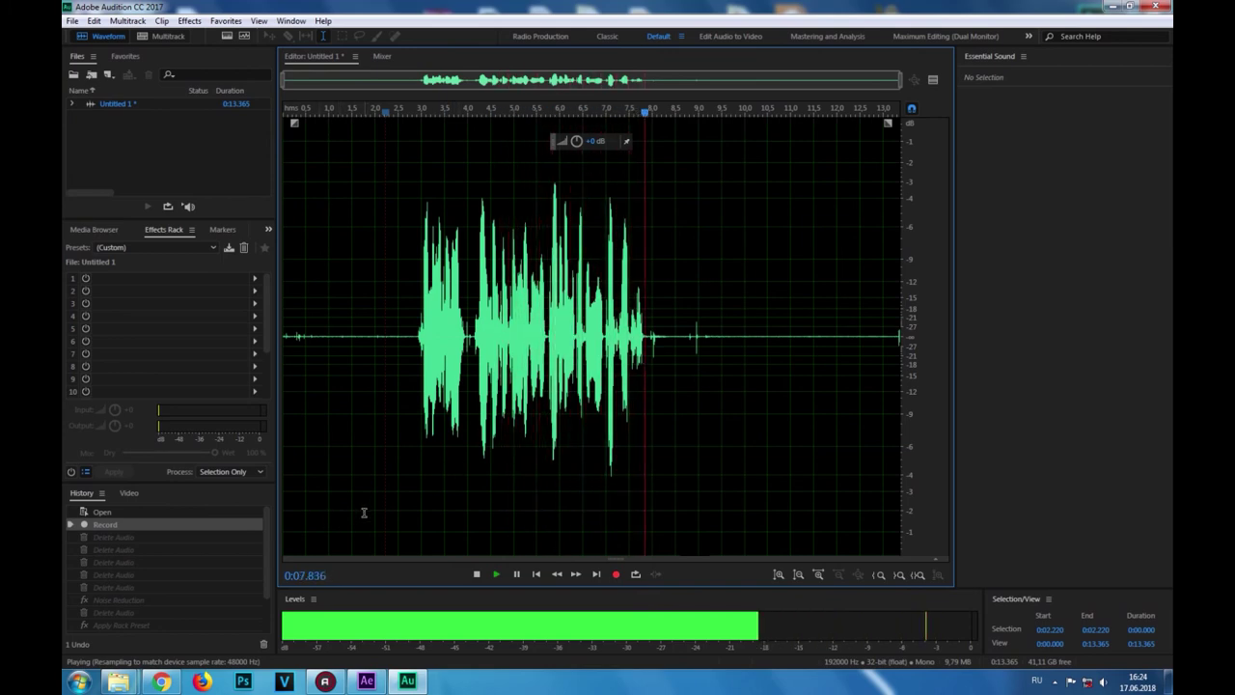
key("space")
- Restore the final Amplify state in the history and play the processed recording from 0.416 s
left_click_drag(265, 533, 217, 616)
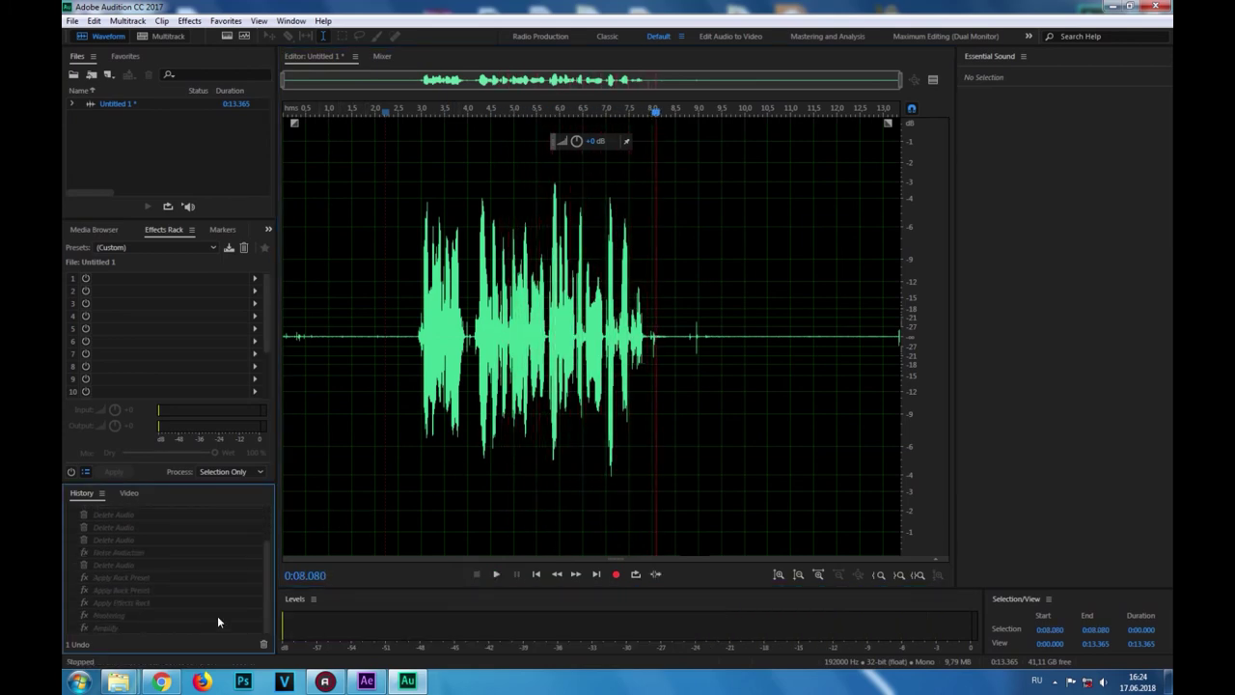
left_click(168, 627)
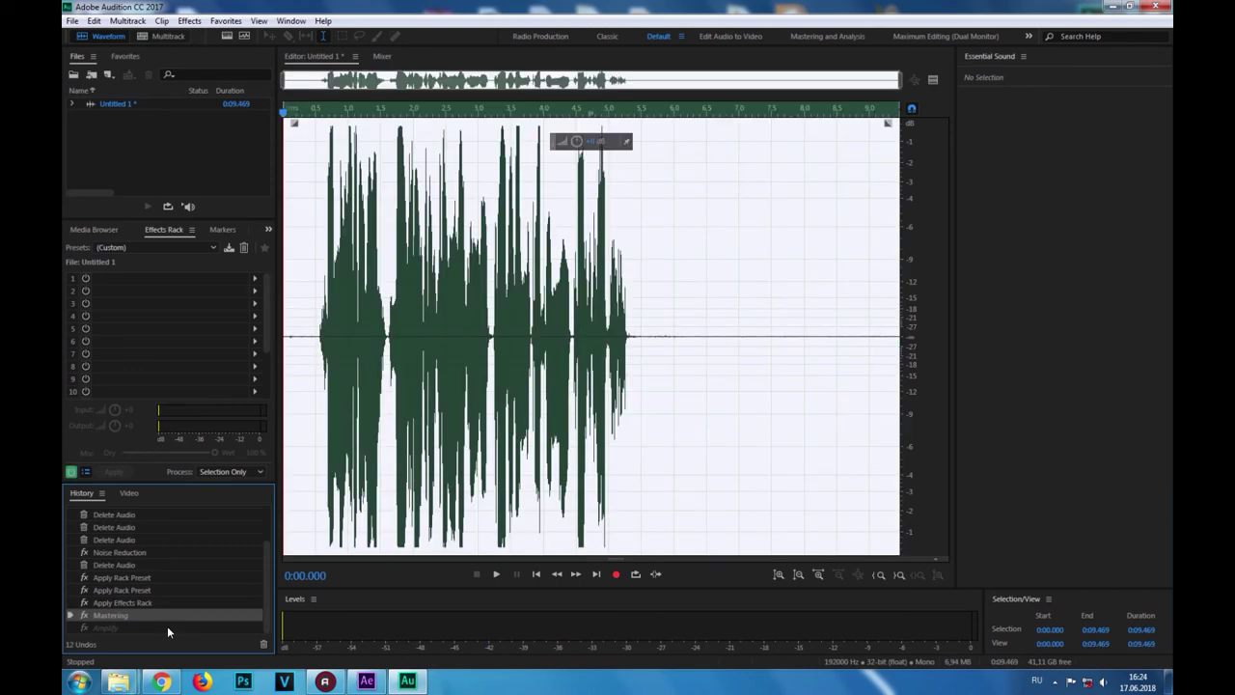
left_click(308, 336)
key("space")
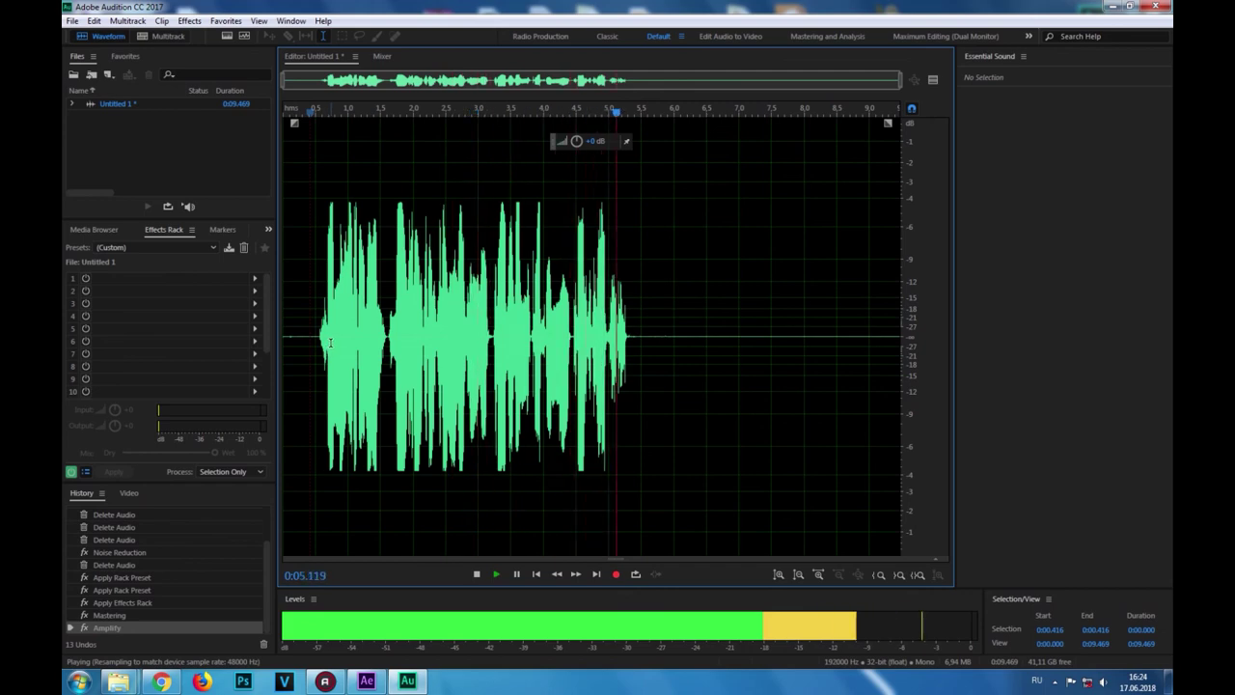
key("space")
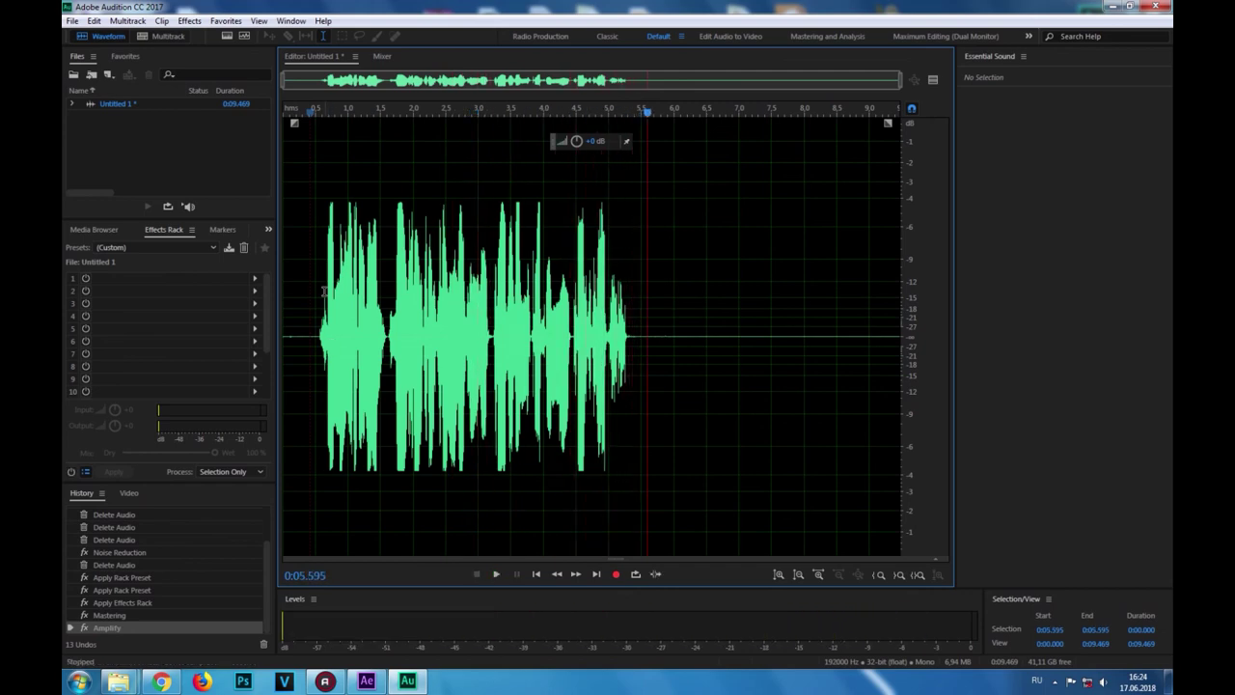
- Open the export settings for the processed recording and examine its sample type conversion options without changing them
left_click(72, 20)
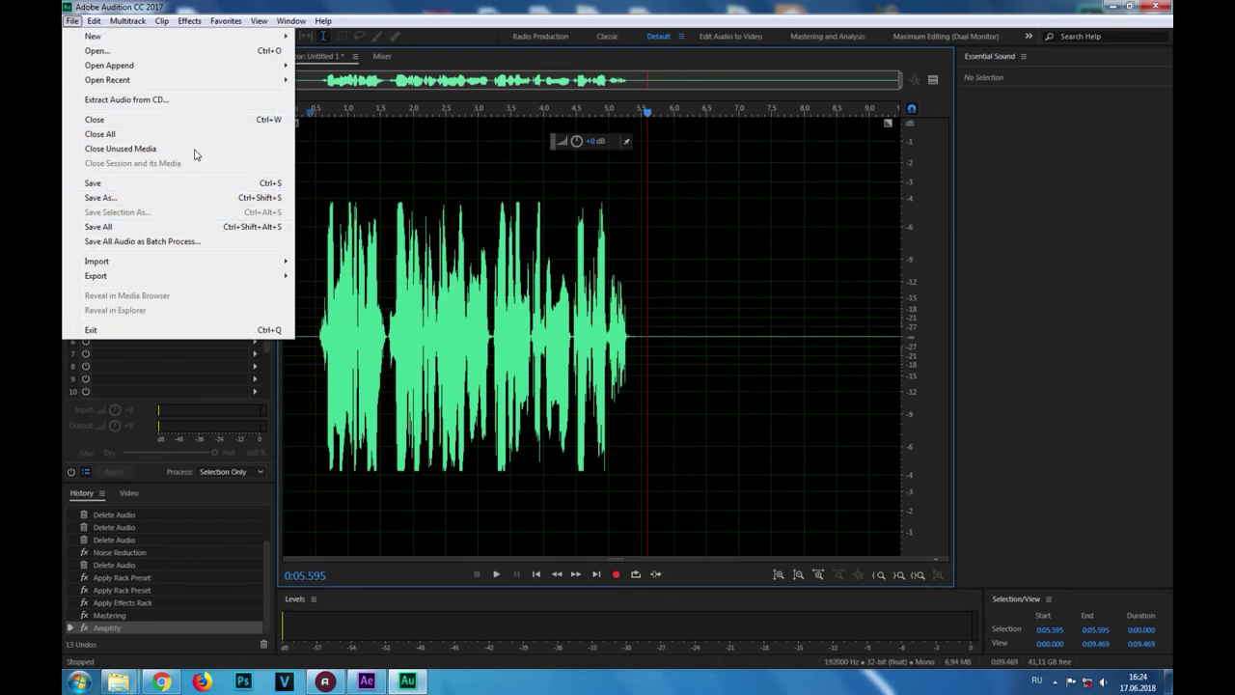
mouse_move(273, 277)
left_click(323, 277)
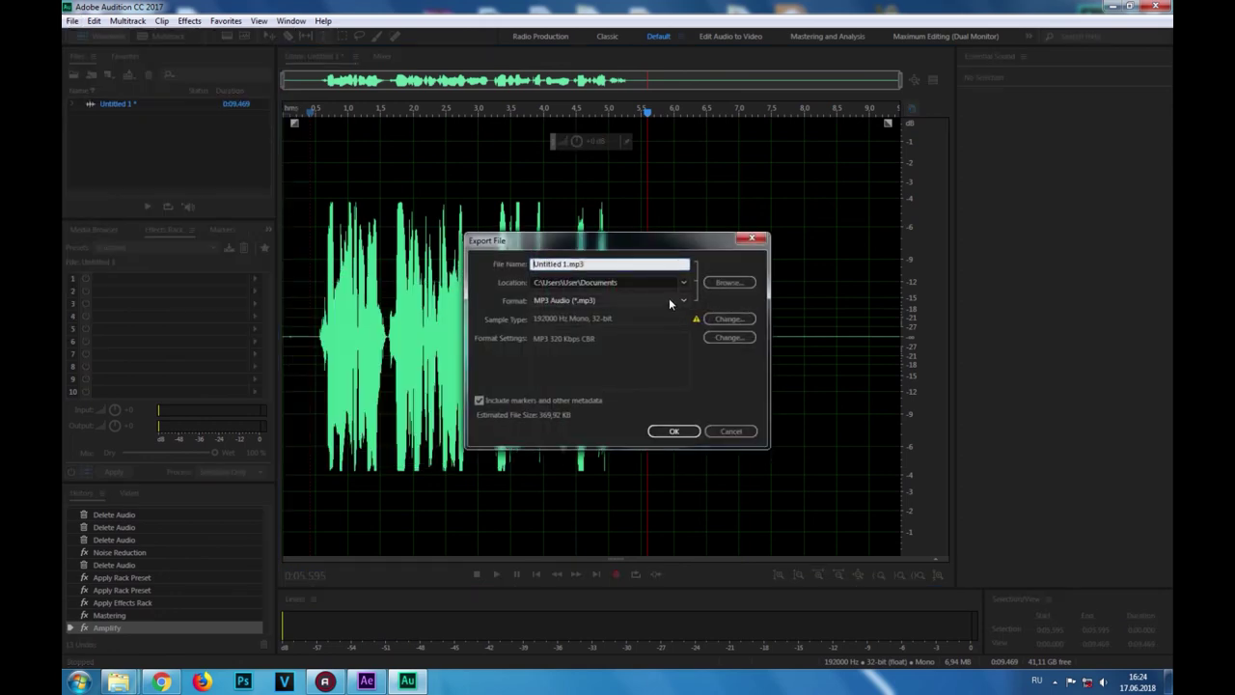
left_click(716, 320)
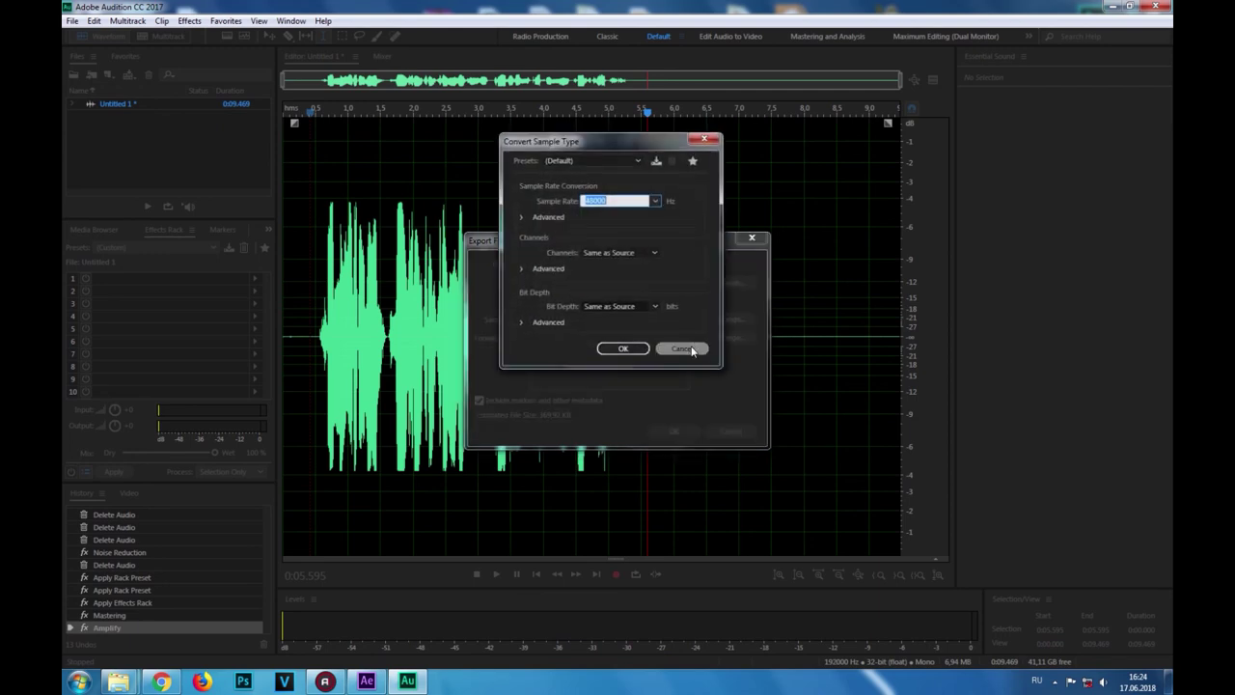
left_click(691, 348)
left_click(714, 318)
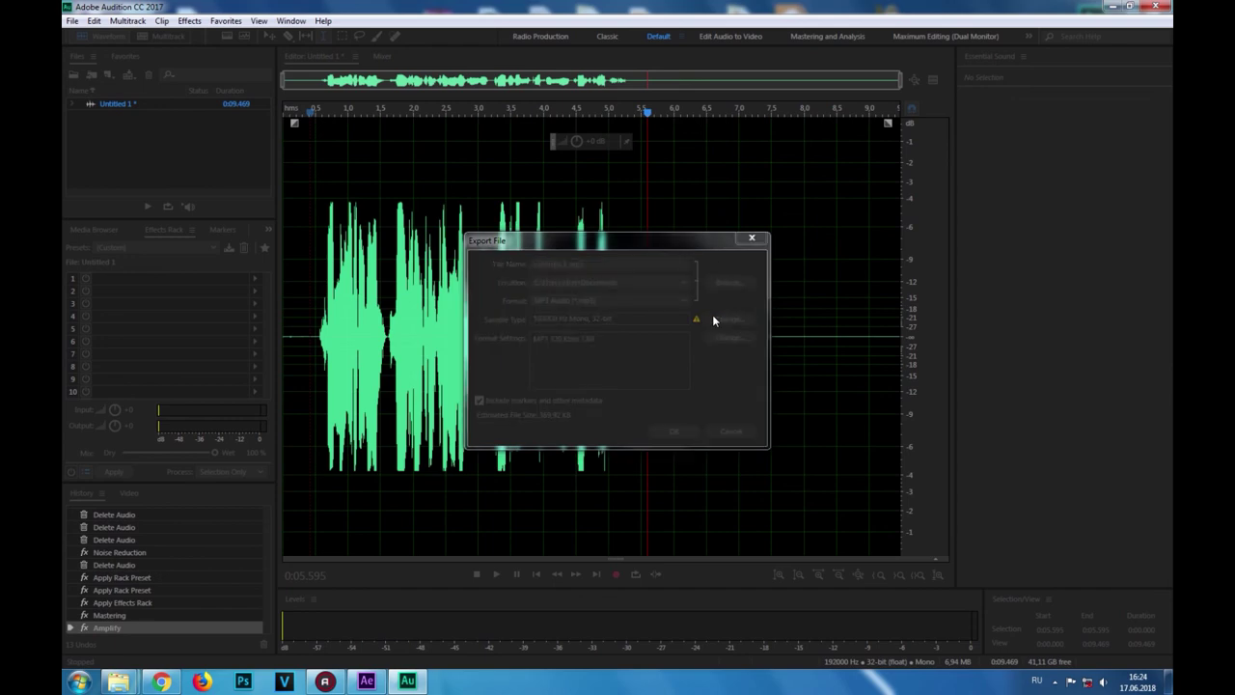
left_click(683, 348)
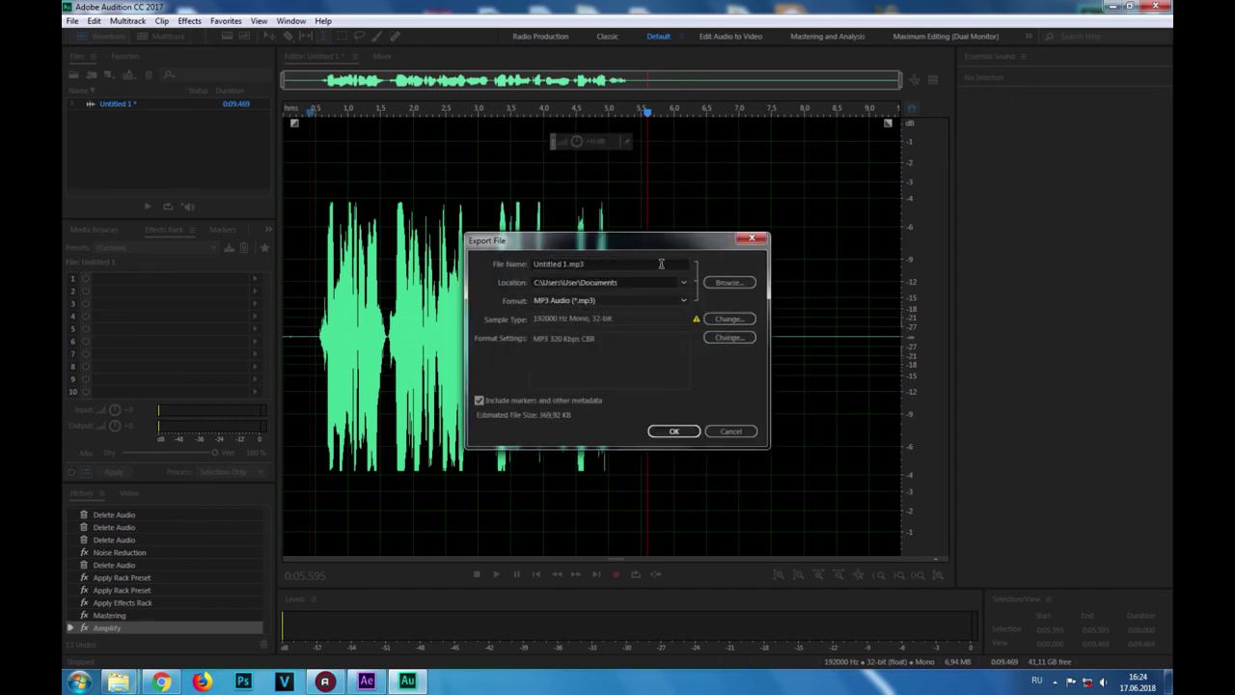
- Set the export format to Wave PCM (*.wav, *.bwf), then dismiss the export without saving a file
left_click(650, 302)
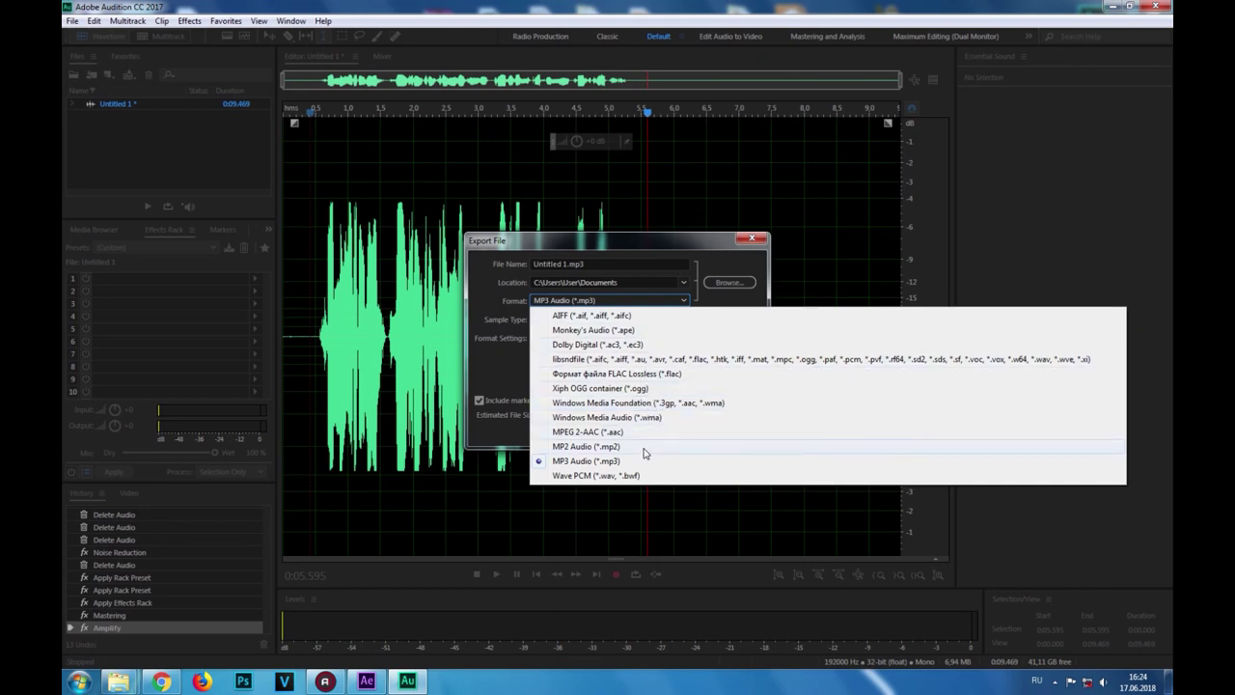
left_click(635, 477)
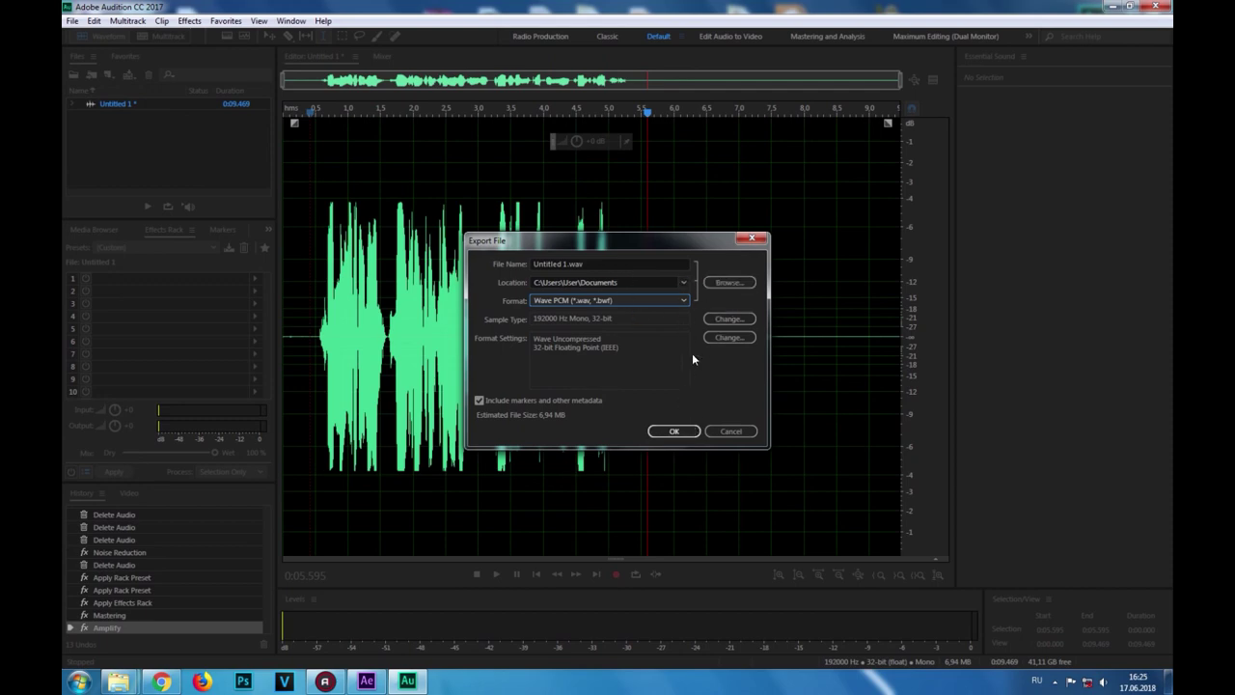
left_click(743, 433)
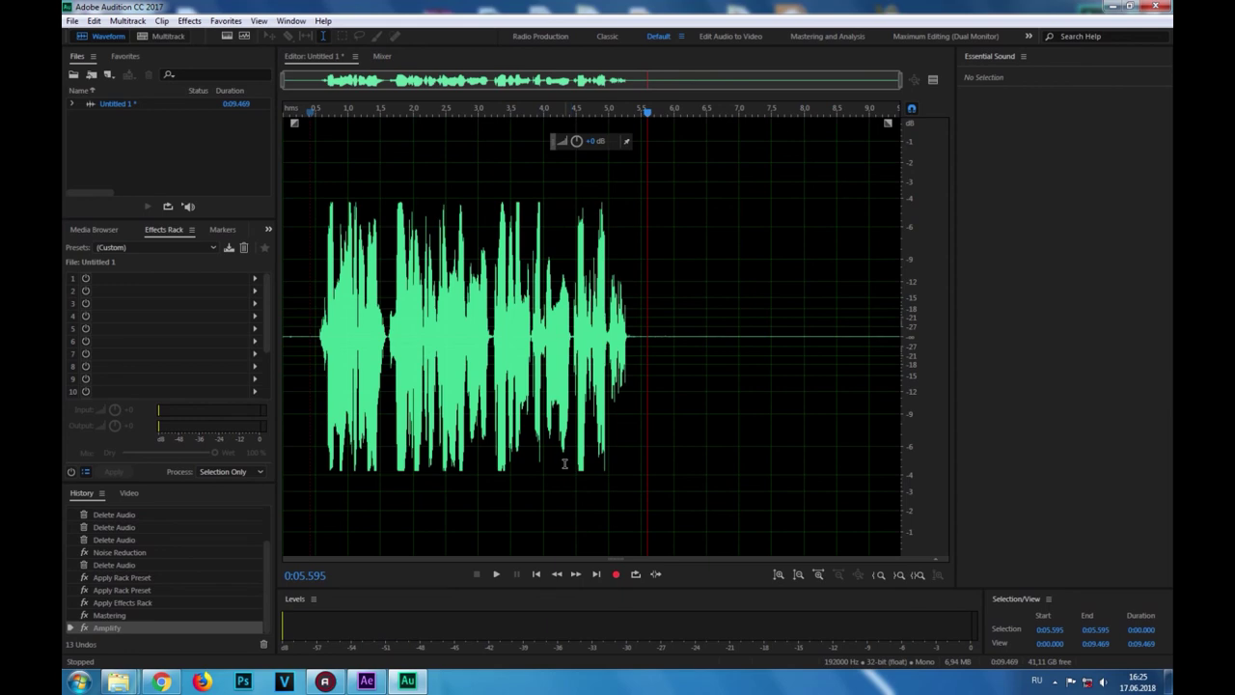